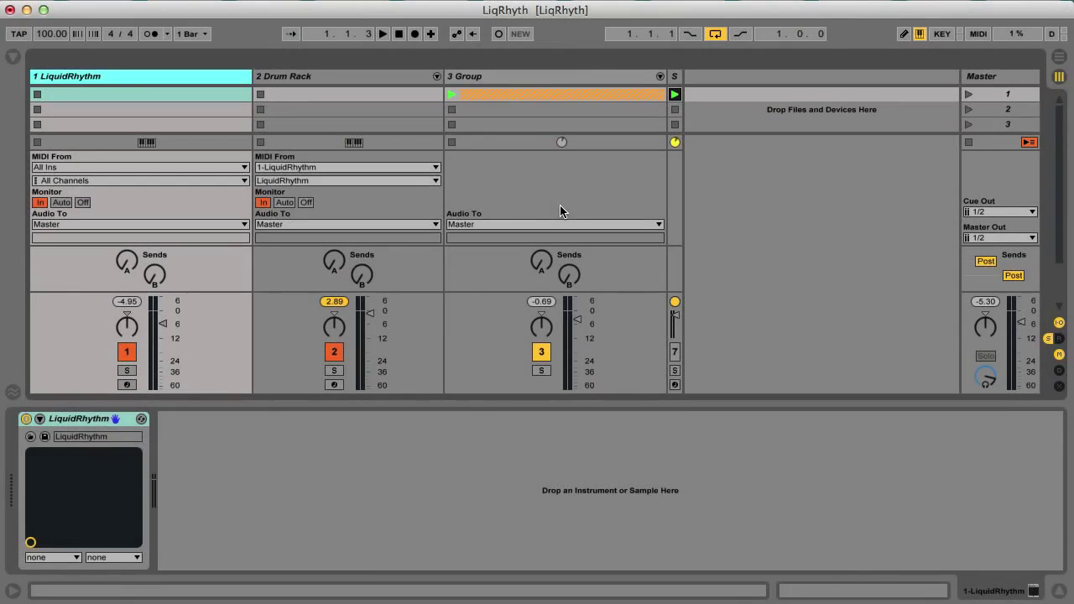
Step: Switch from Ableton Live to the Liquid Rhythm app with Cmd+Tab
key("super+Tab")
key("super+Tab")
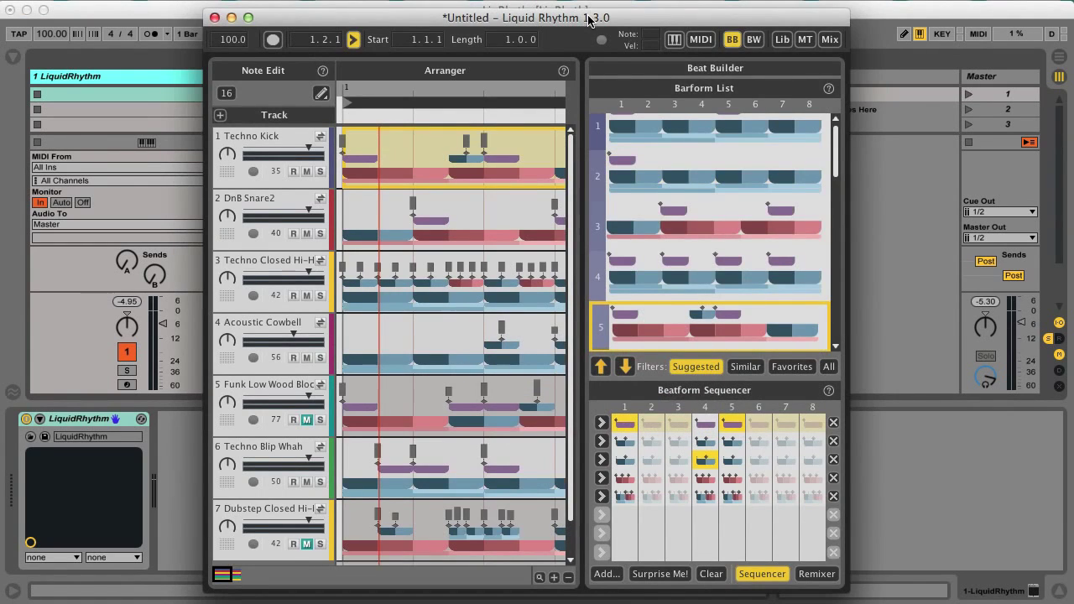
Step: Hide Beat Builder so the arranger fills the window, and start the drum pattern playing from Live
left_click_drag(589, 16, 570, 10)
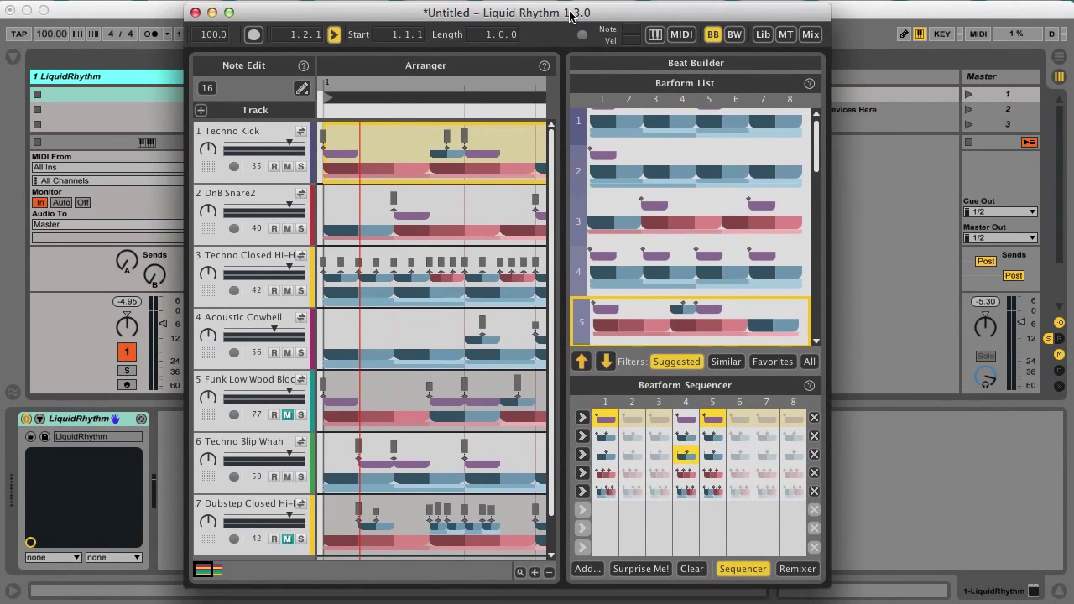
left_click(712, 36)
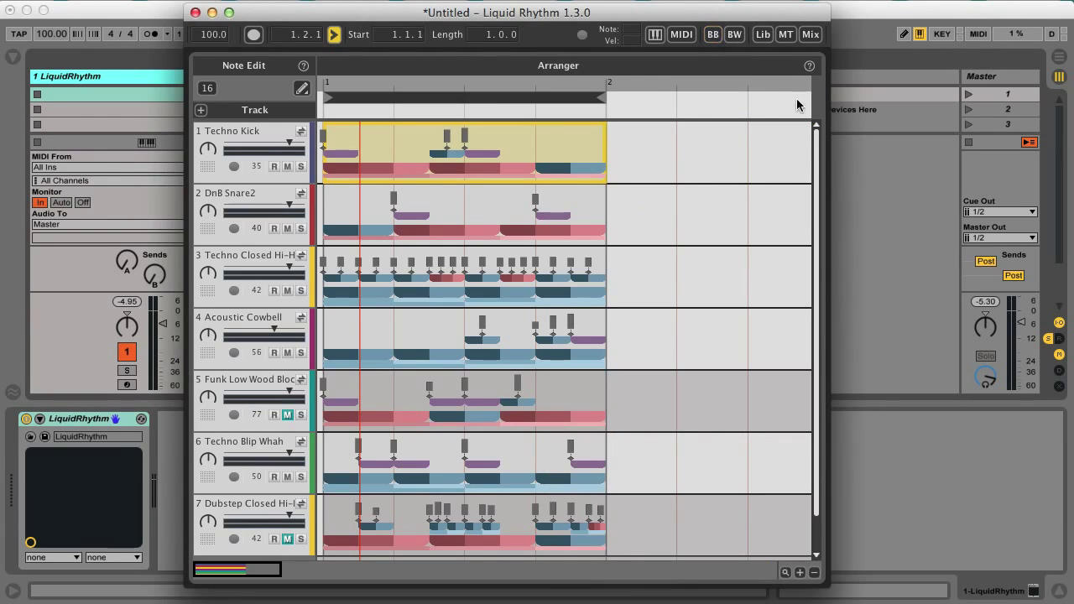
left_click(868, 18)
key("space")
key("super+Tab")
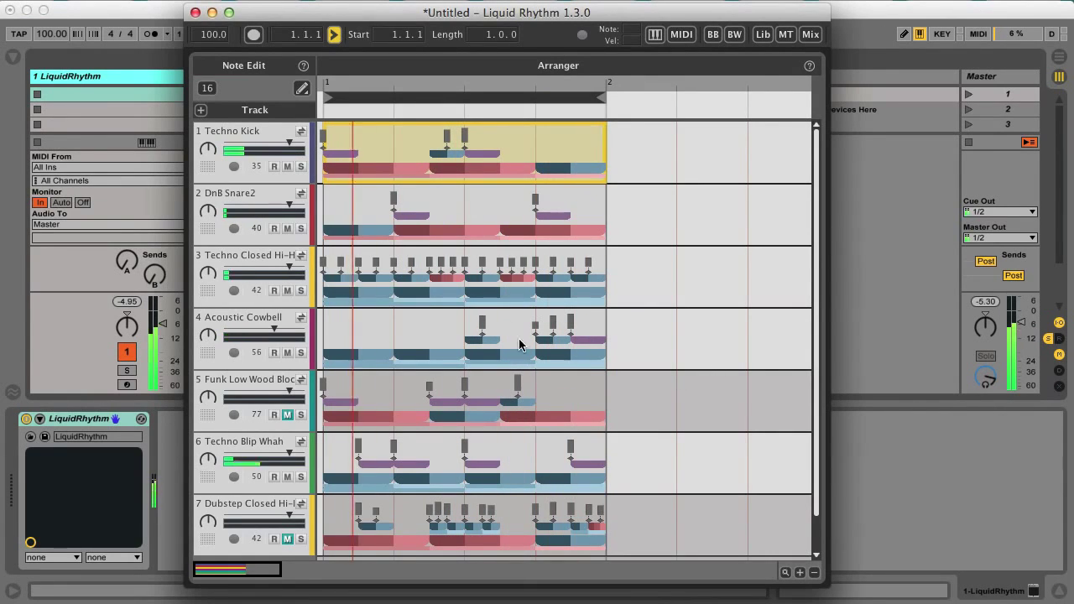
Step: Briefly solo the Techno Kick track, then unsolo it and return to Ableton Live
left_click(300, 167)
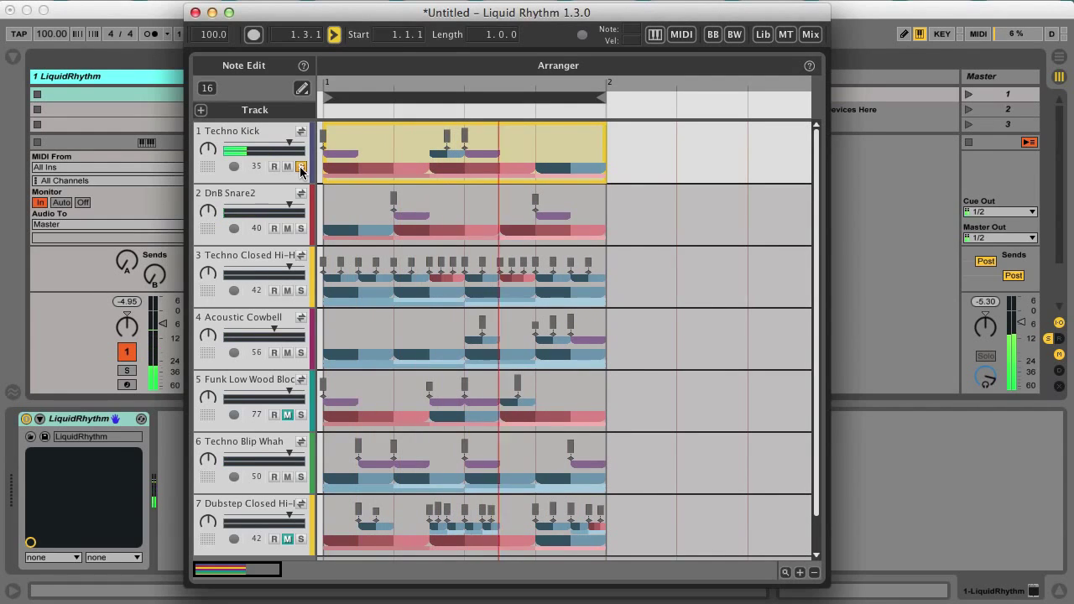
left_click(301, 167)
left_click(896, 280)
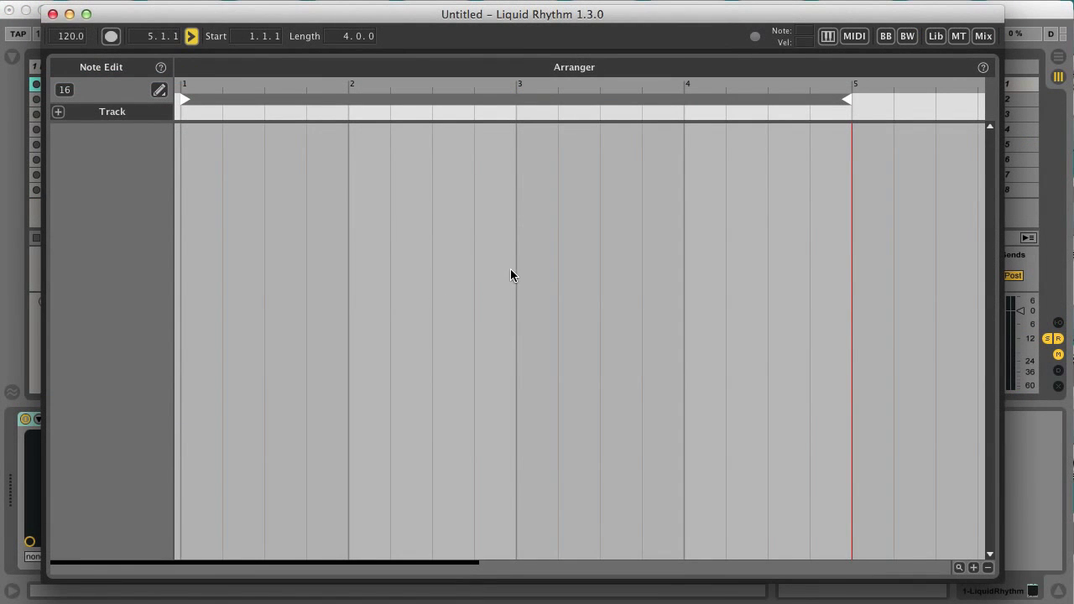
Step: Show and hide the instrument Library, then view and scroll through Molecule Tools
key("l")
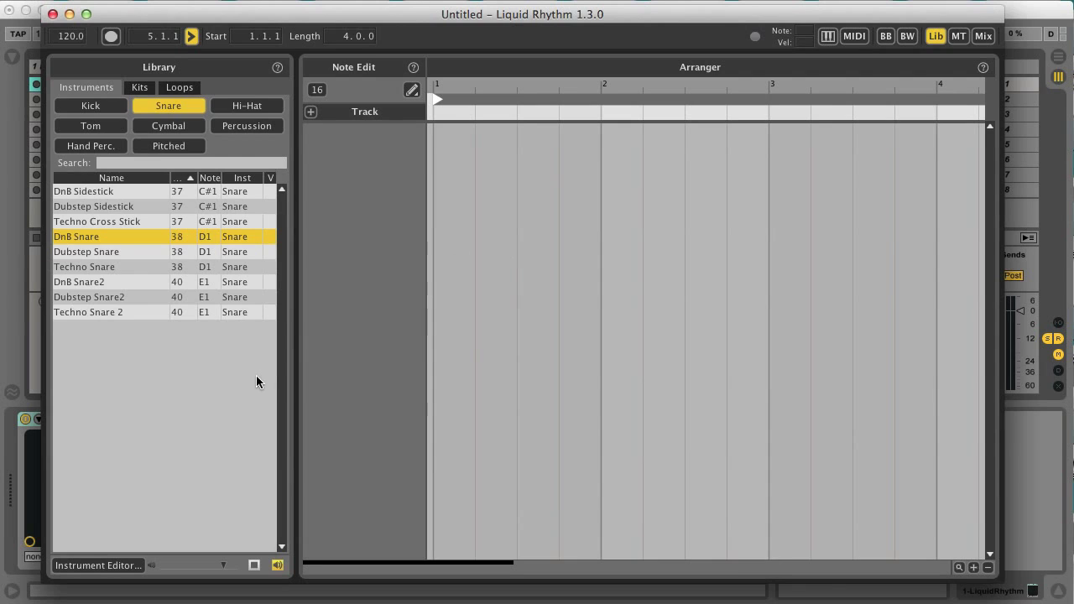
key("l")
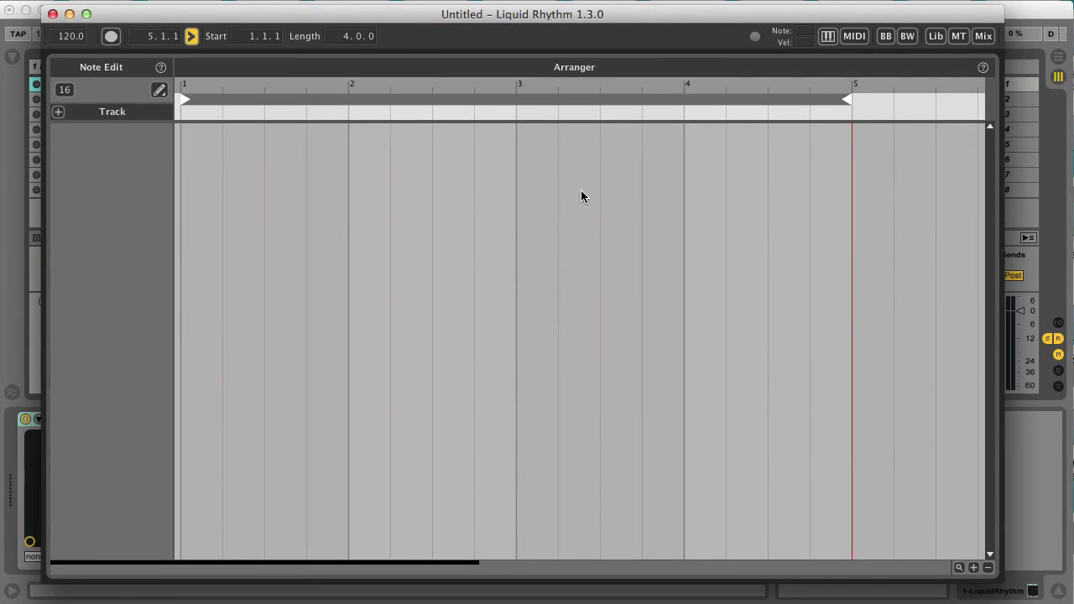
key("m")
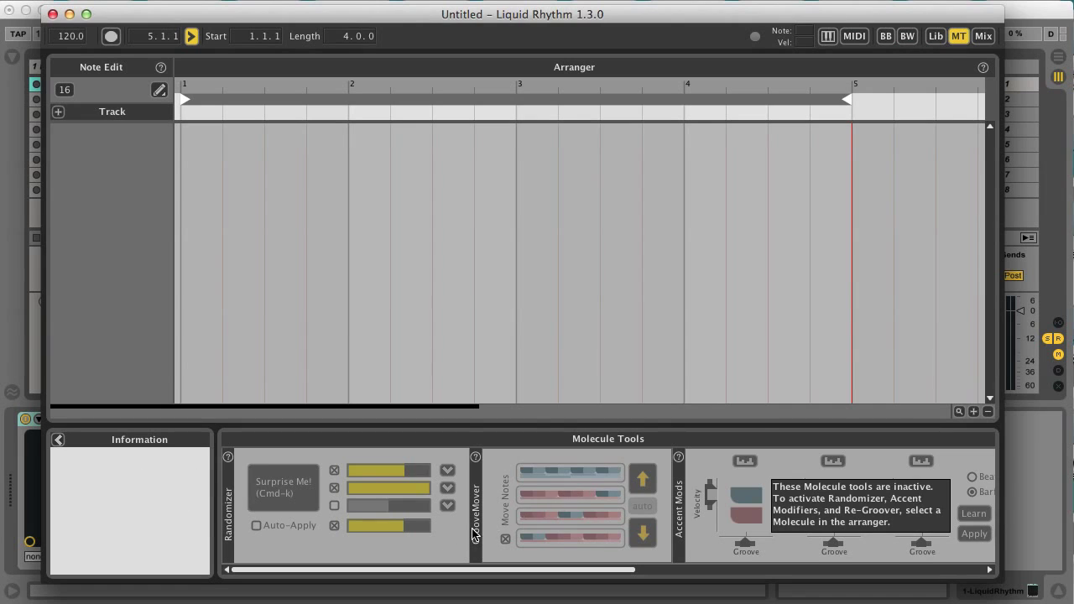
scroll(418, 543, "right", 3)
scroll(418, 544, "right", 10)
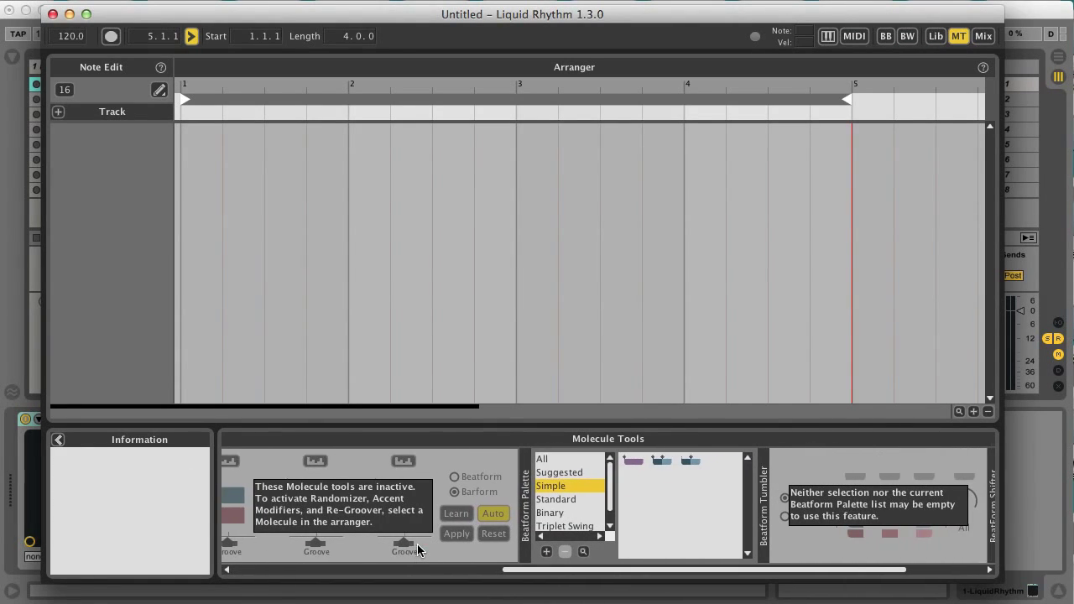
scroll(417, 544, "left", 7)
scroll(417, 544, "left", 3)
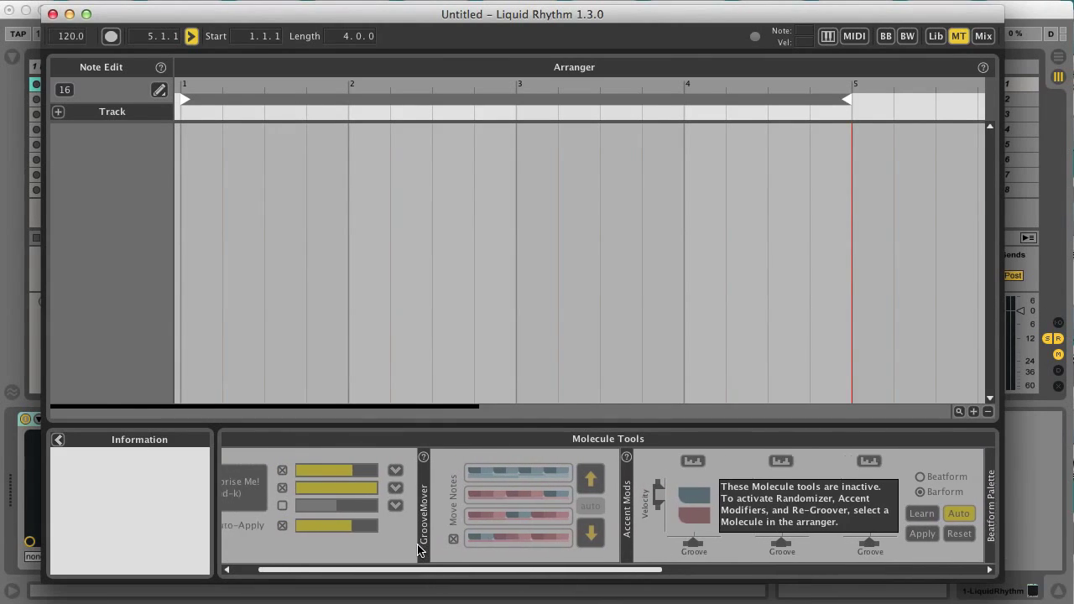
key("m")
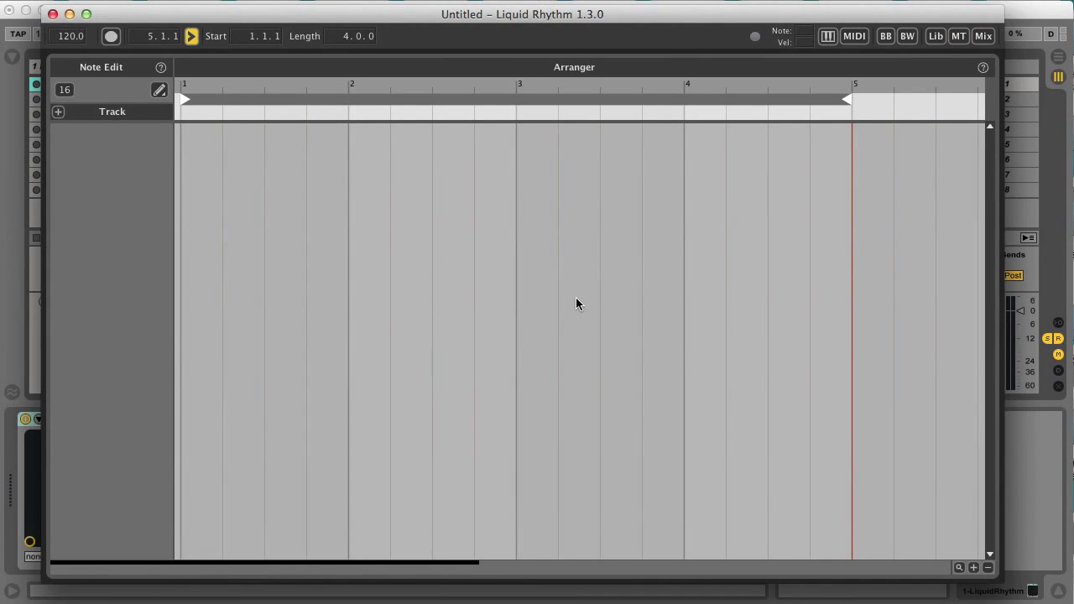
Step: Show the Beat Builder and BeatWeaver panels in turn, then close Beat Builder
left_click(886, 36)
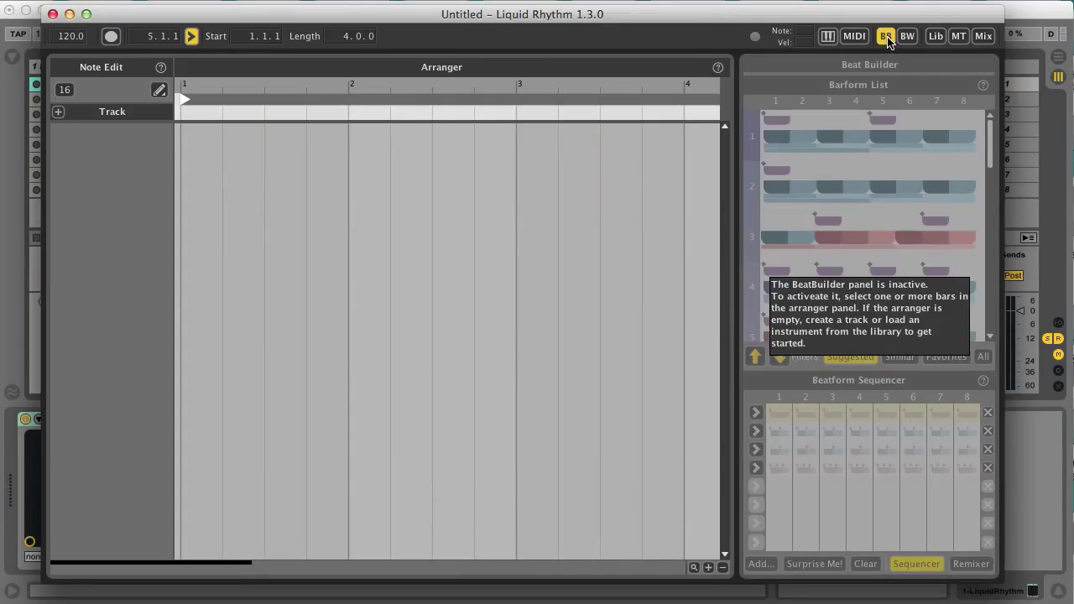
left_click(907, 37)
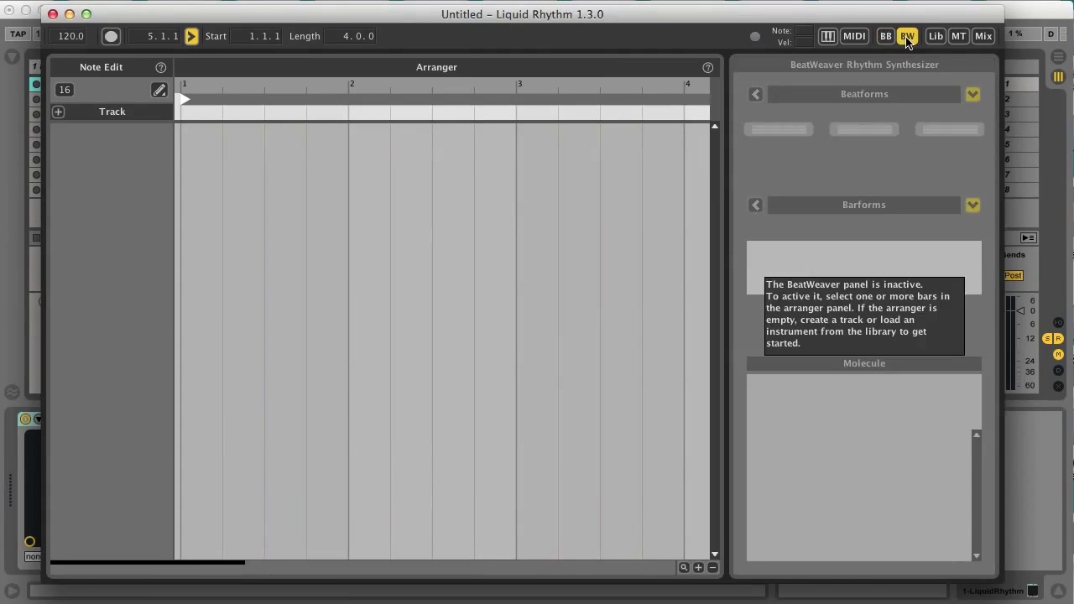
left_click(907, 37)
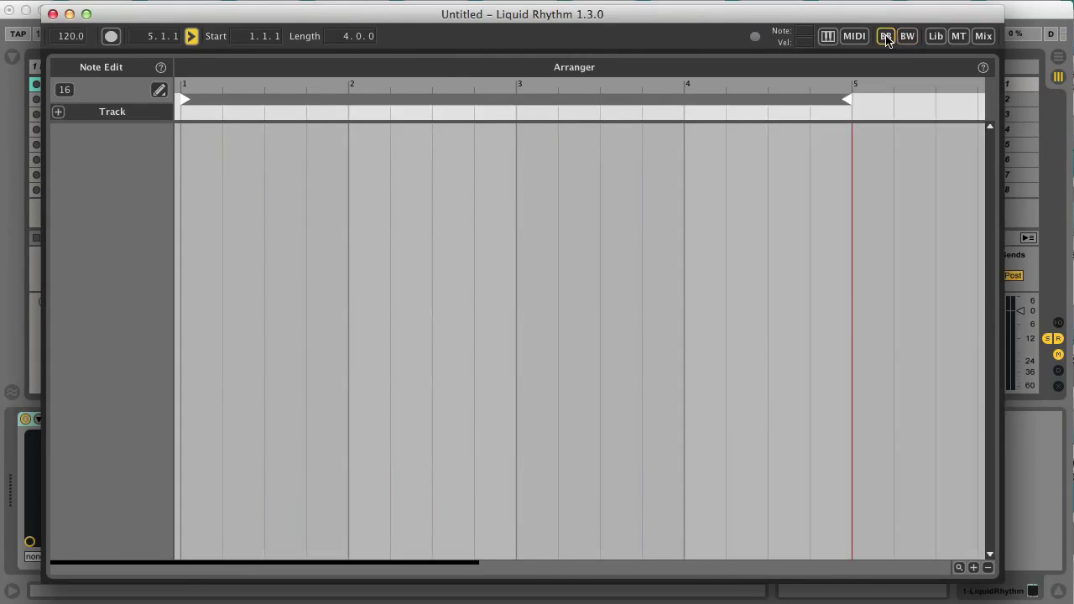
left_click(886, 36)
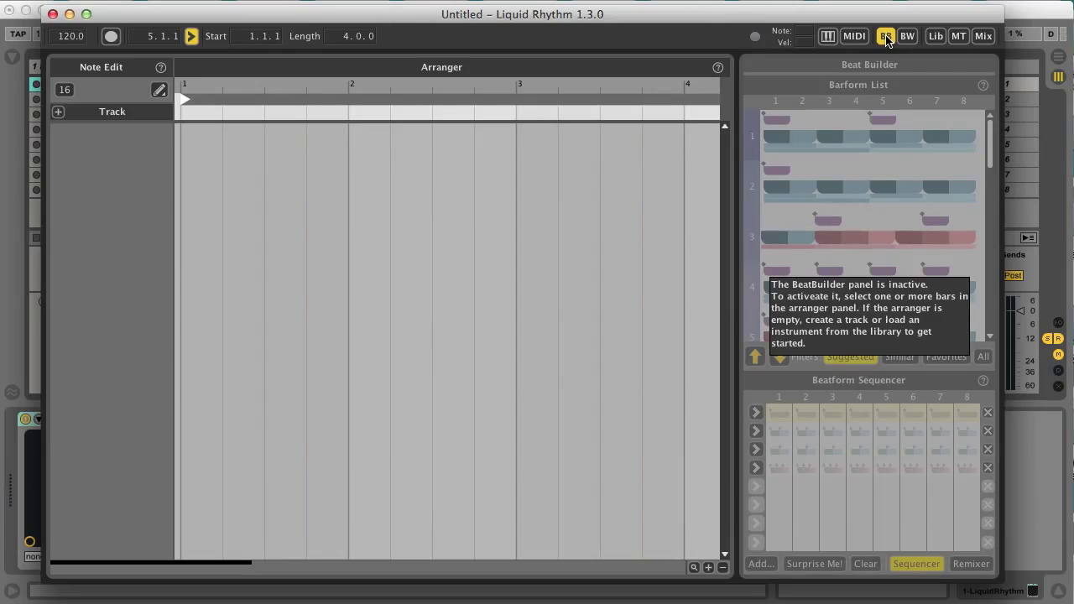
left_click(886, 37)
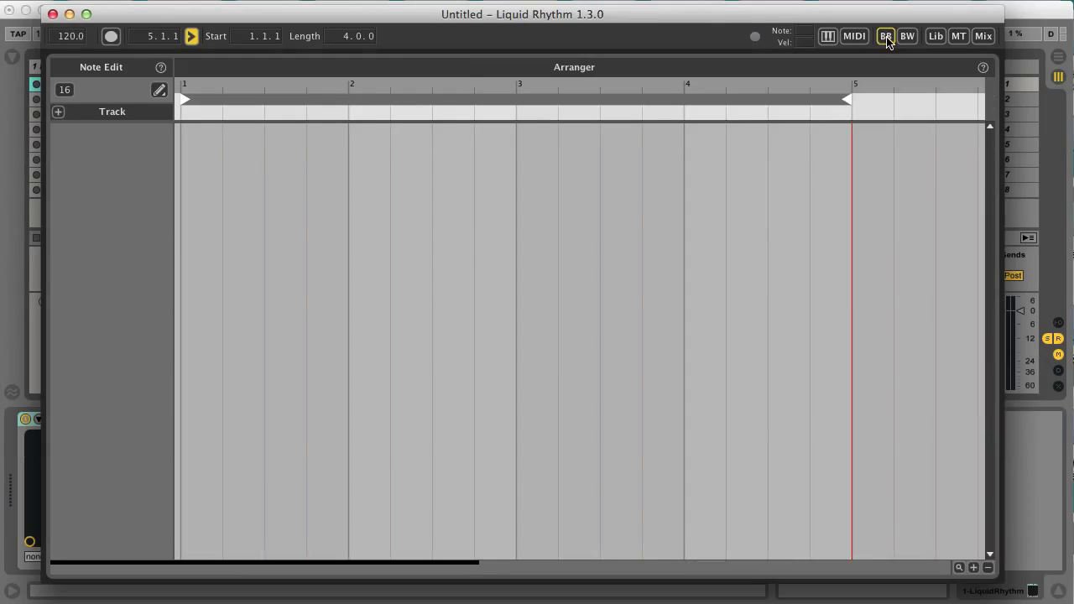
Step: Preview the Library's kick sounds and add Techno Kick as the first track
key("l")
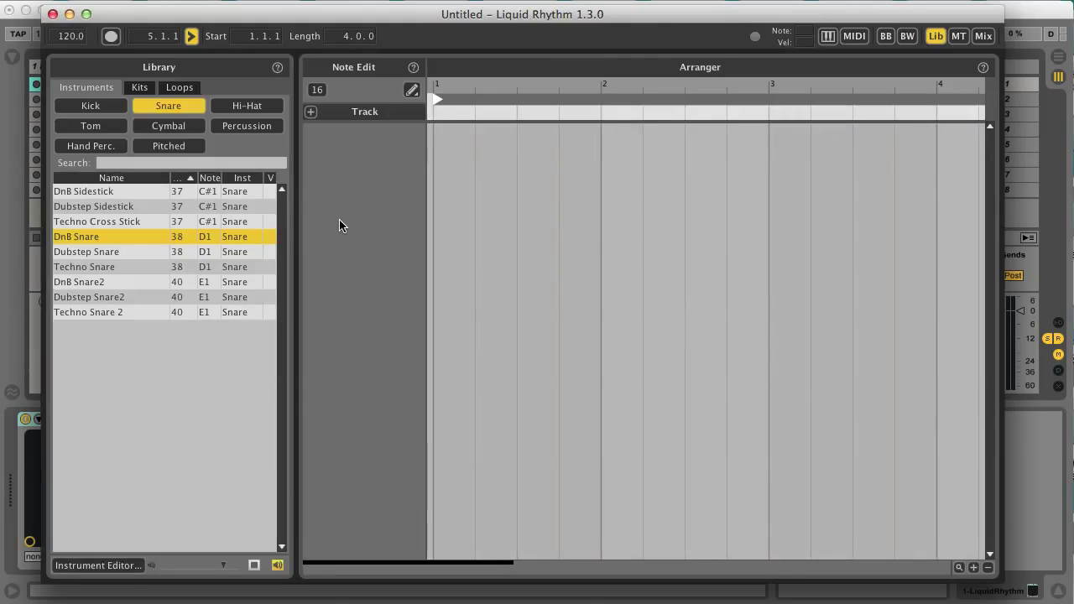
left_click(99, 109)
left_click(143, 107)
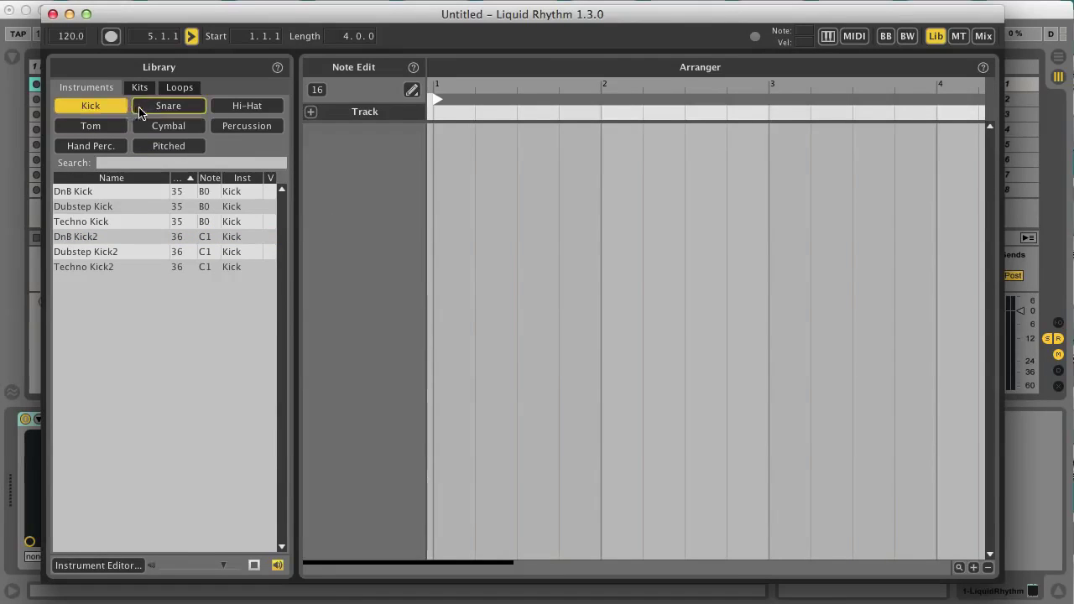
left_click(240, 108)
left_click(107, 112)
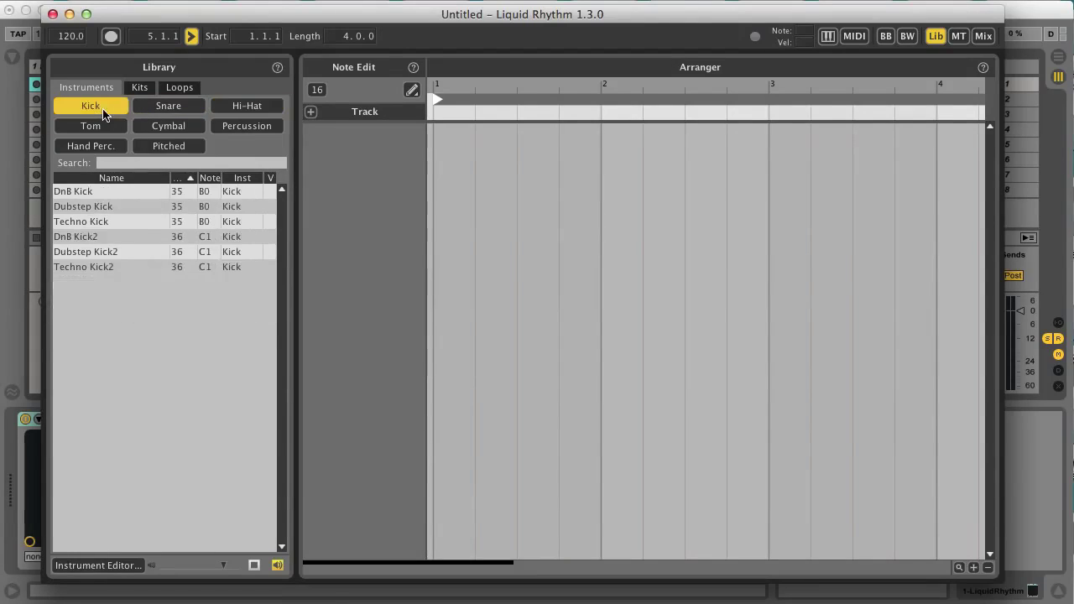
left_click(94, 224)
left_click(92, 238)
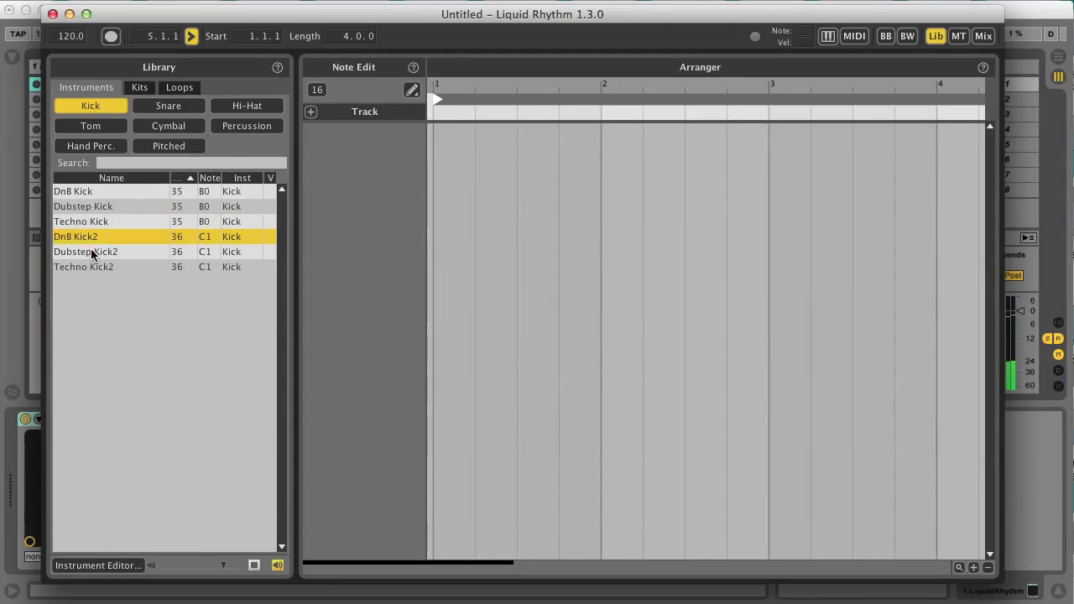
left_click(93, 253)
left_click(91, 263)
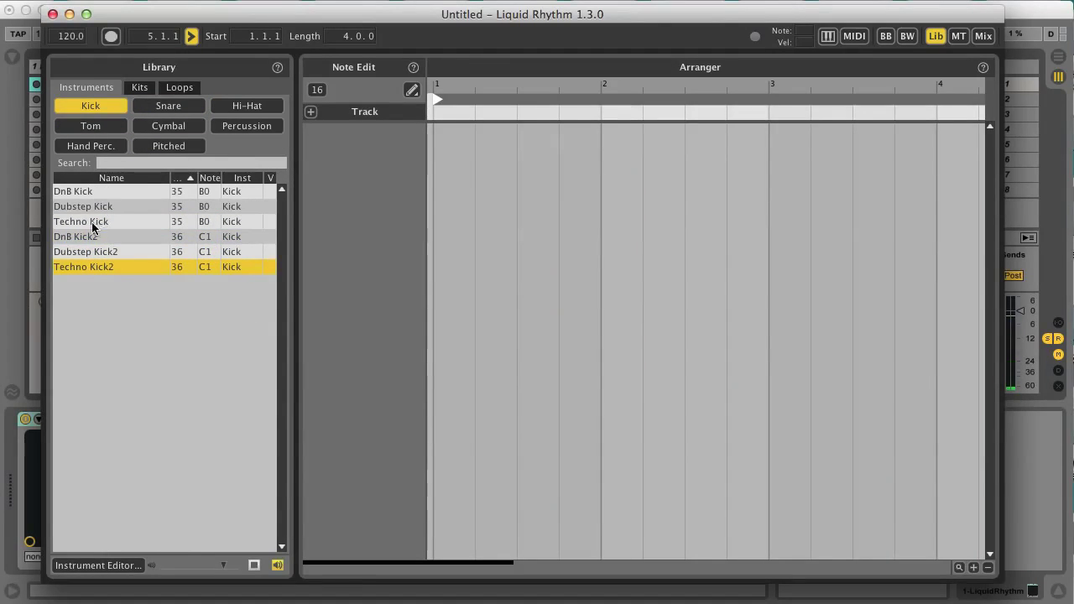
left_click(88, 222)
double_click(76, 225)
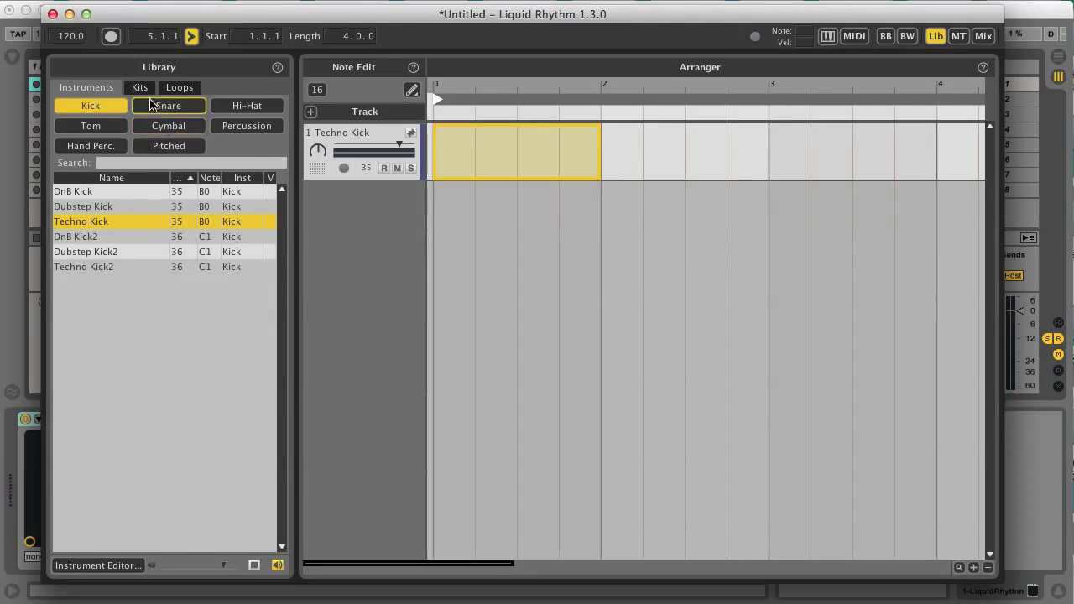
Step: Preview the snare sounds and drag DnB Snare in as the second track
left_click(161, 107)
left_click(97, 223)
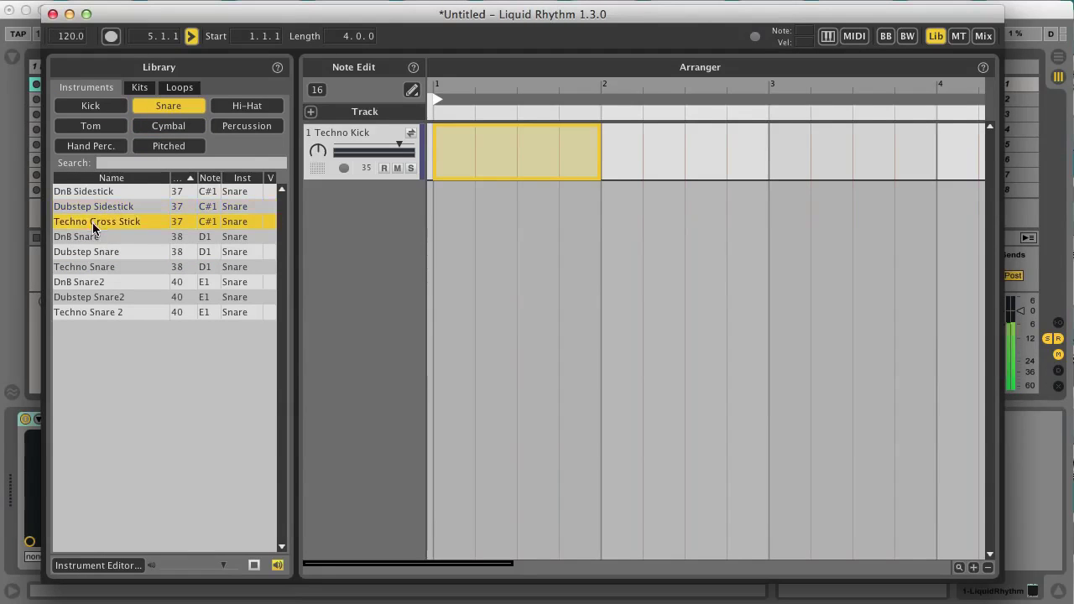
left_click(96, 267)
left_click(92, 253)
left_click(86, 239)
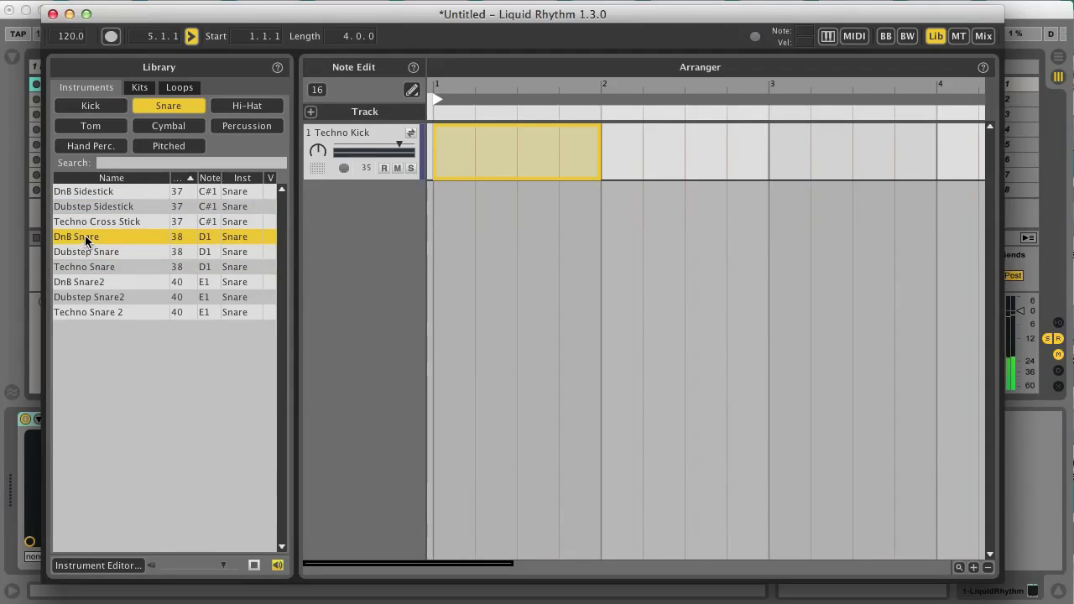
left_click_drag(317, 225, 366, 212)
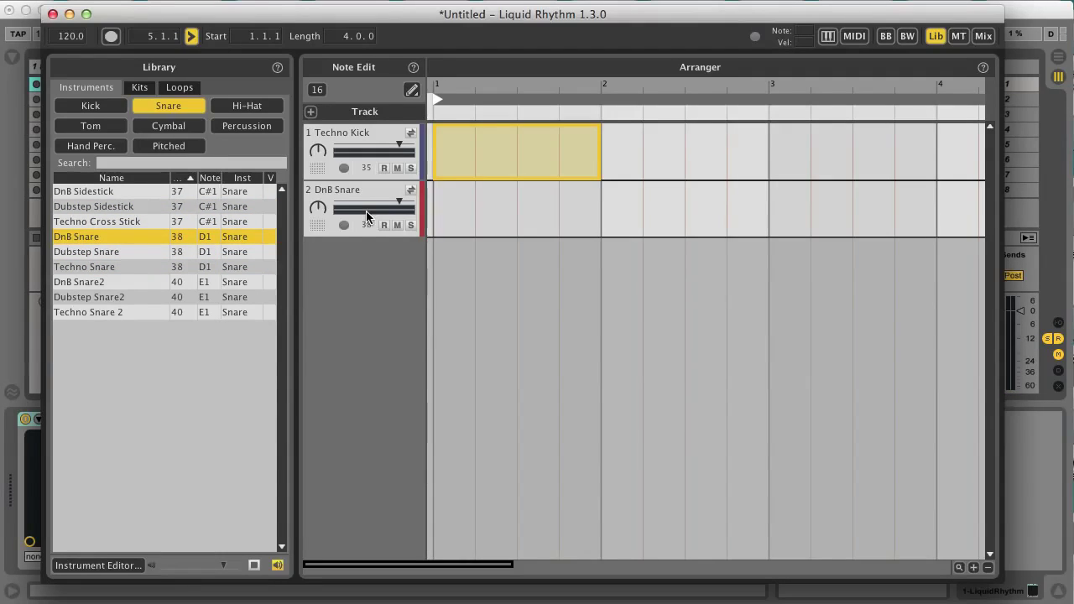
Step: Add a DnB Closed Hi-Hat track from the new-track menu and close Liquid Rhythm
key("l")
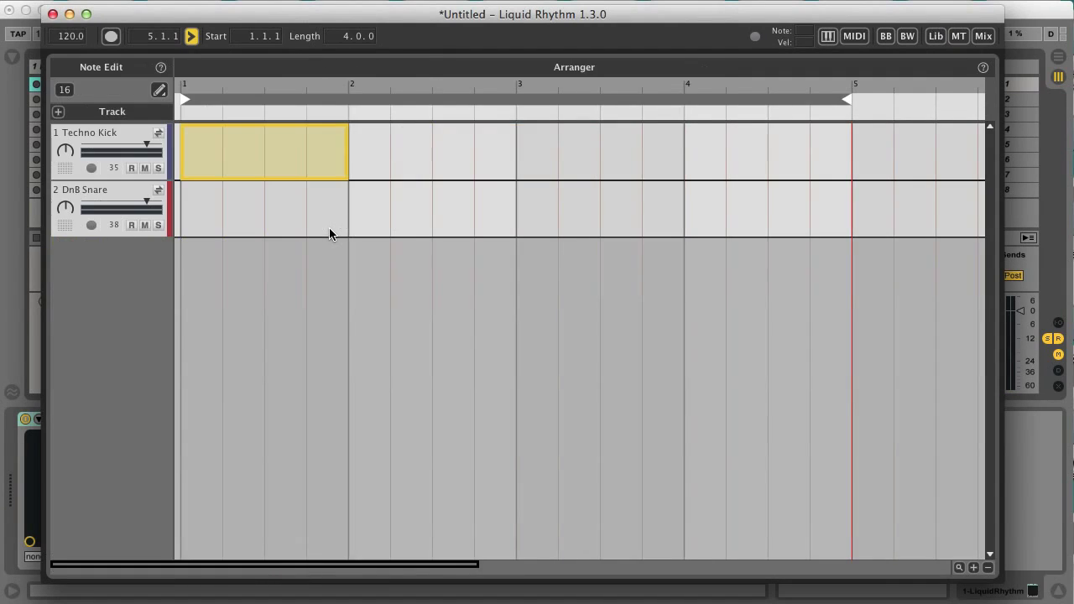
left_click(58, 112)
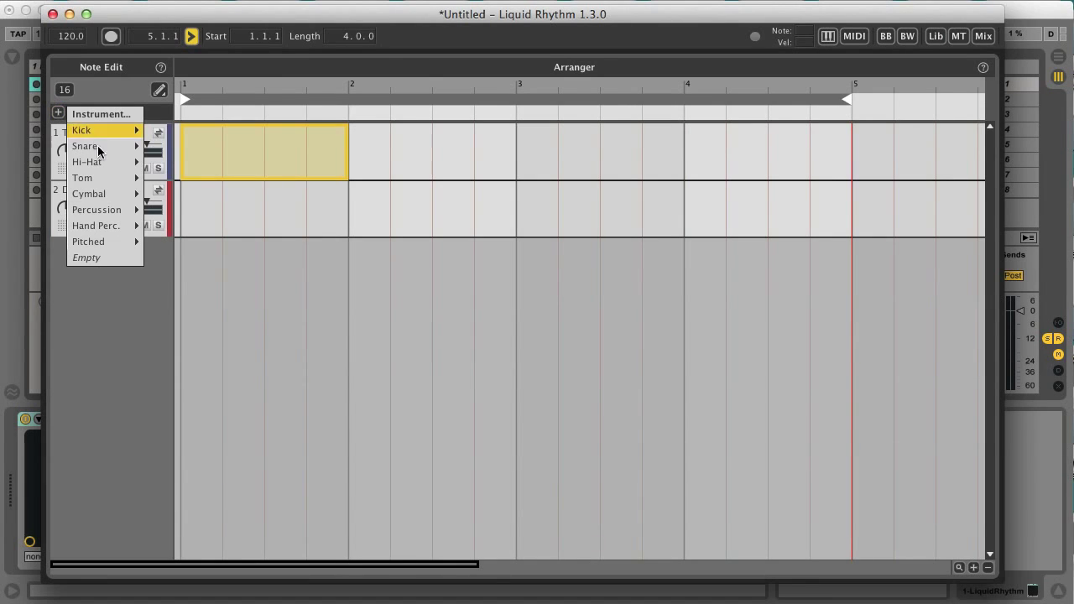
mouse_move(118, 162)
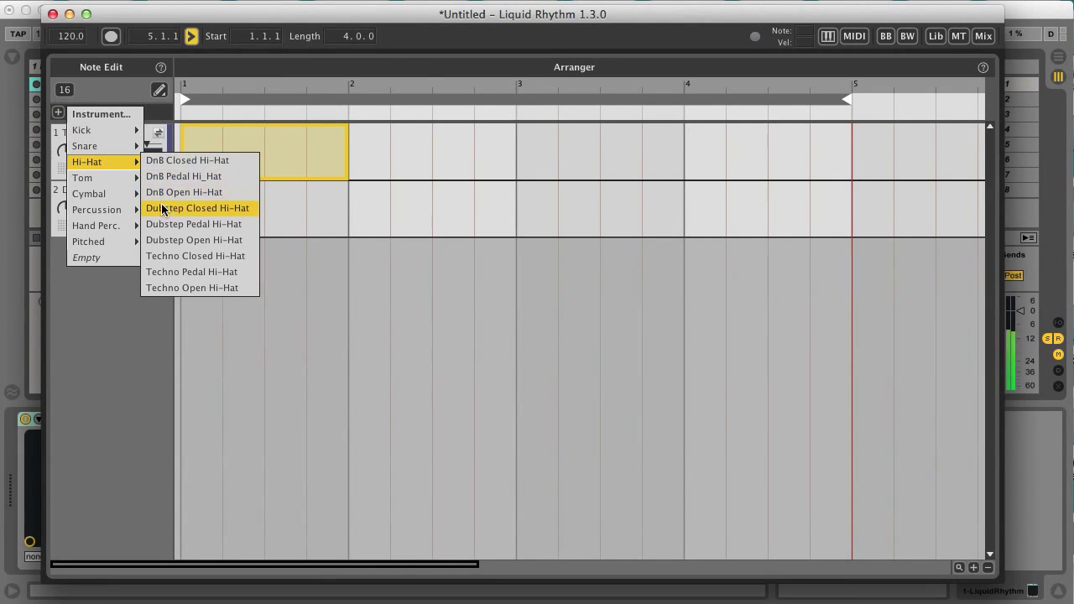
left_click(162, 160)
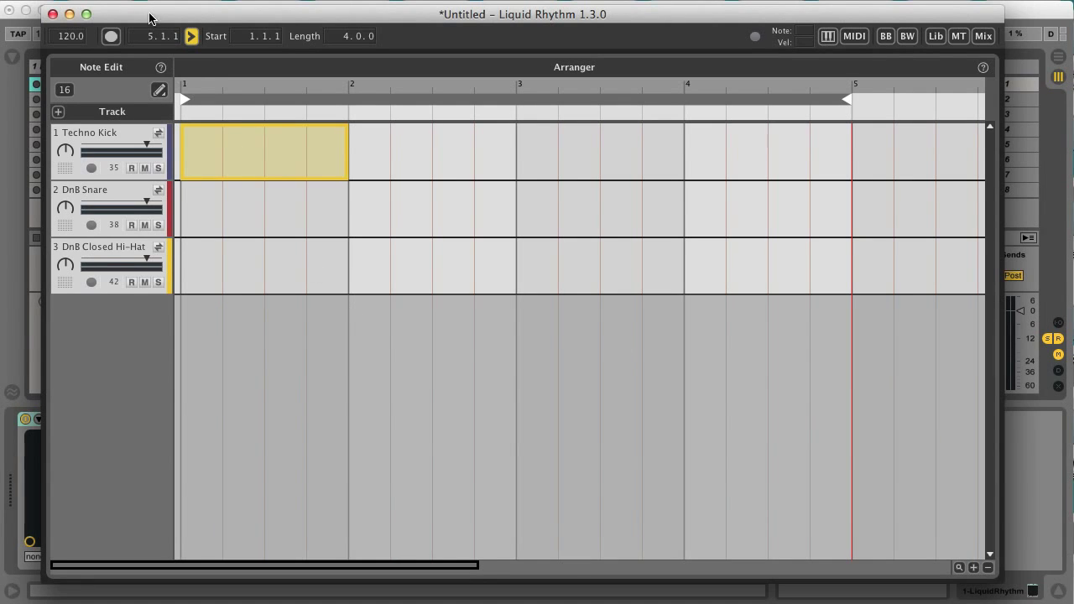
left_click_drag(150, 18, 192, 65)
left_click(50, 42)
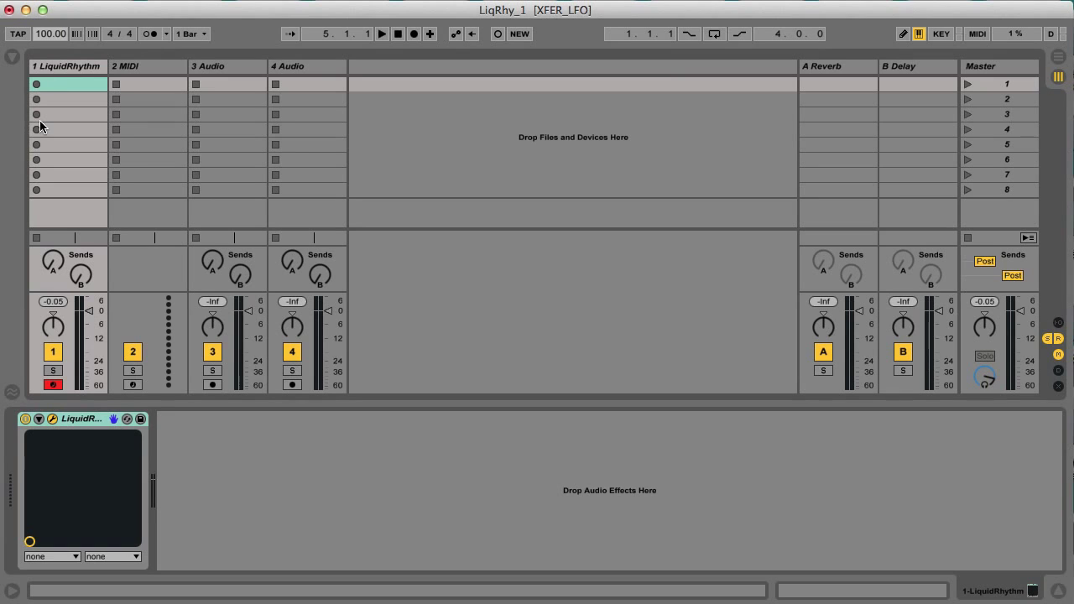
Step: Bring Liquid Rhythm forward, reposition its window, and show Beat Builder's barform list
key("super+Tab")
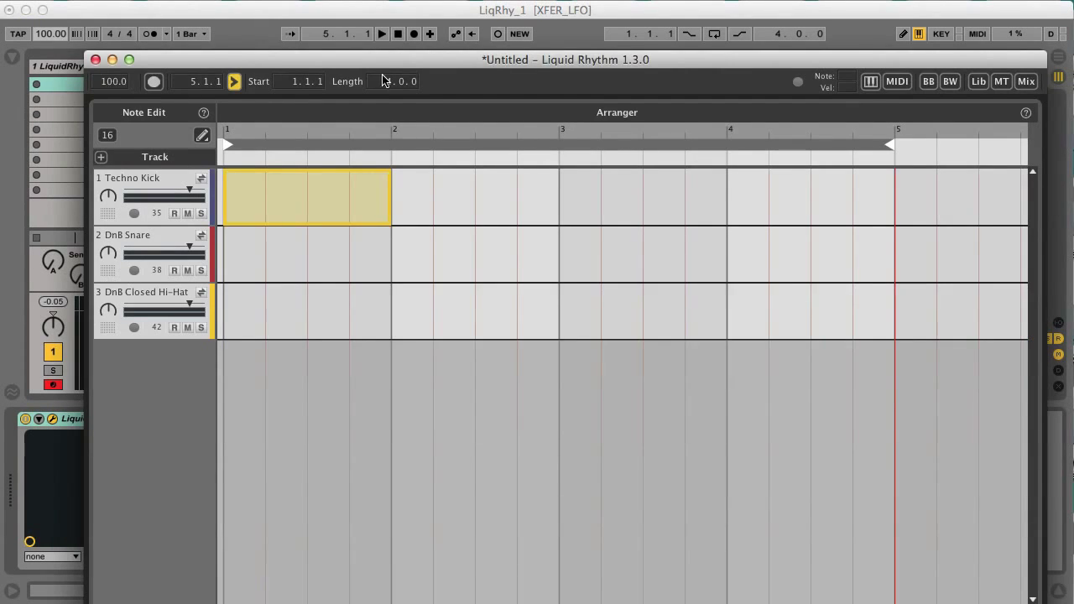
left_click_drag(385, 60, 340, 13)
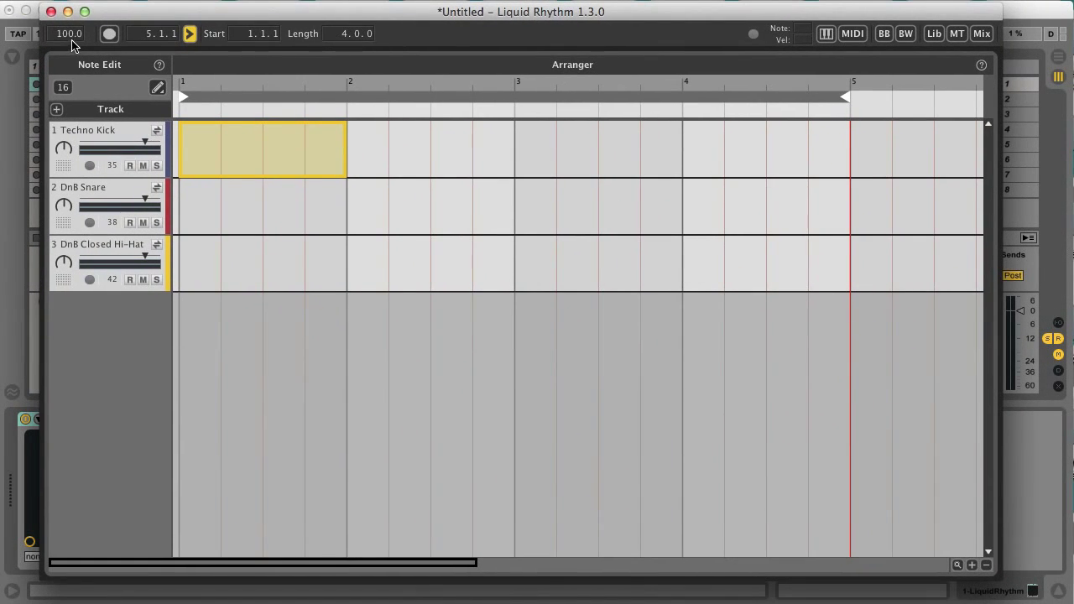
left_click_drag(190, 17, 224, 33)
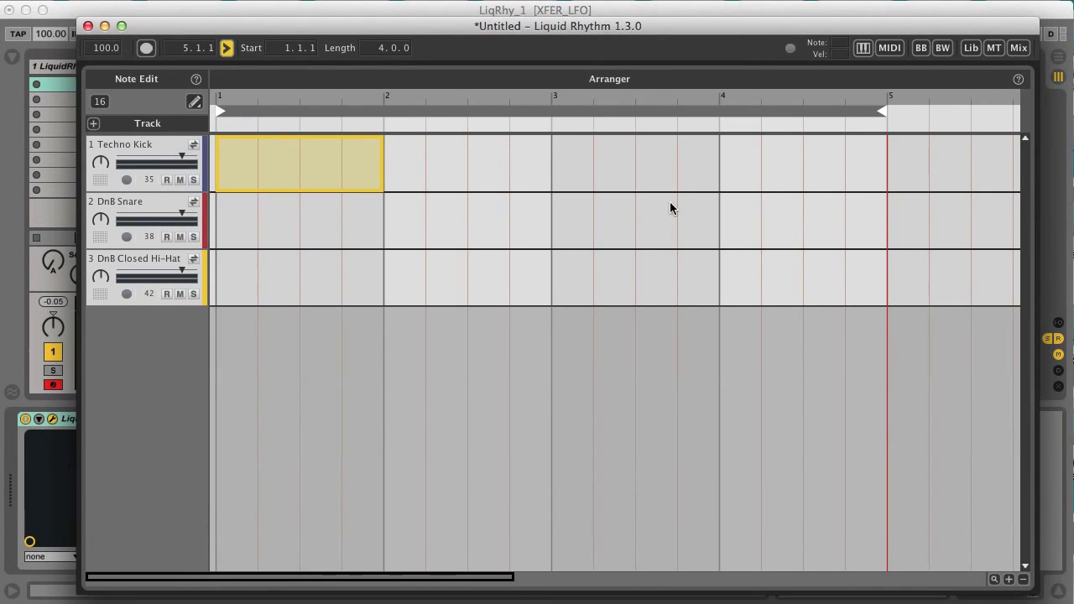
left_click(921, 49)
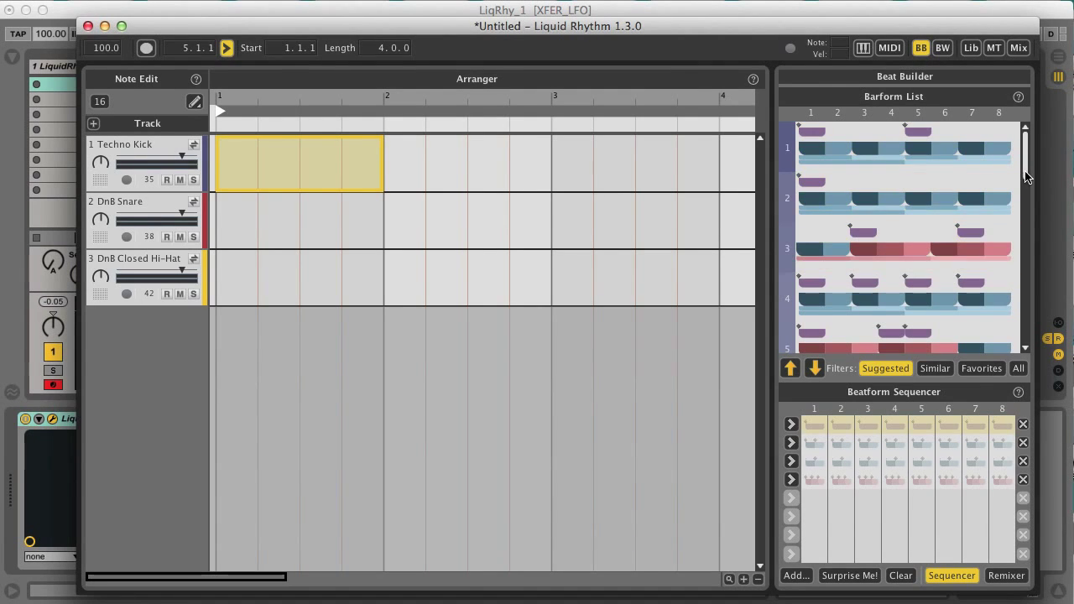
Step: Apply the first suggested barform to the Techno Kick's bar 1
left_click_drag(1026, 176, 1026, 145)
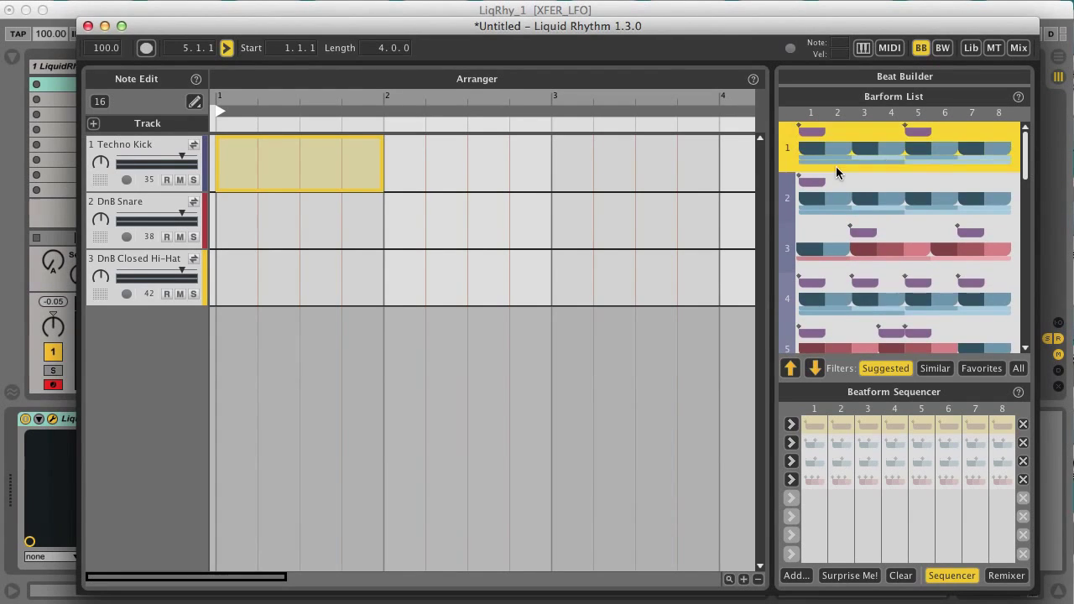
left_click(328, 224)
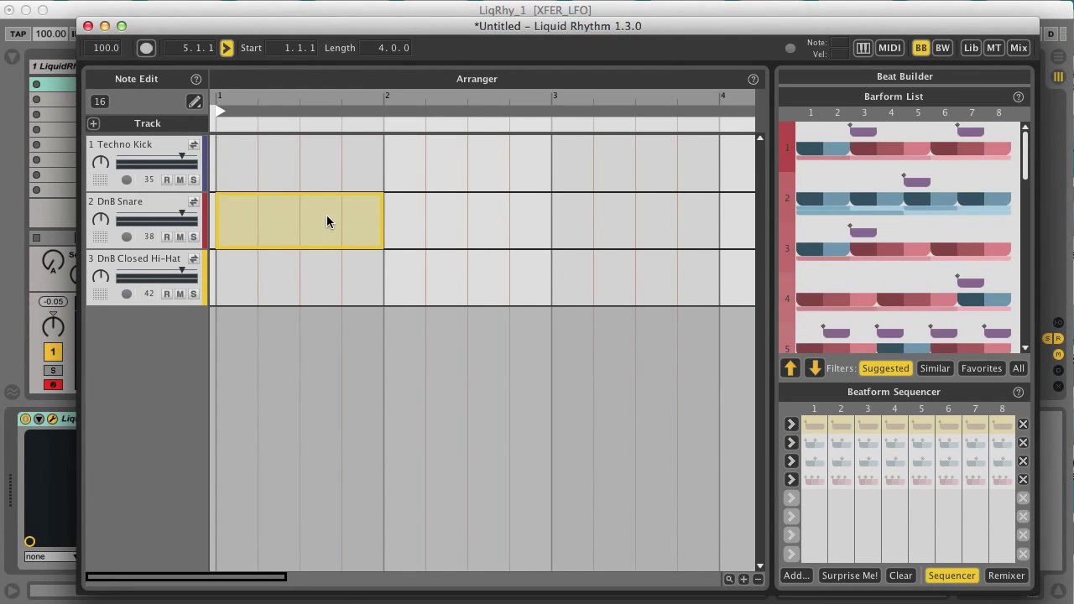
left_click(321, 270)
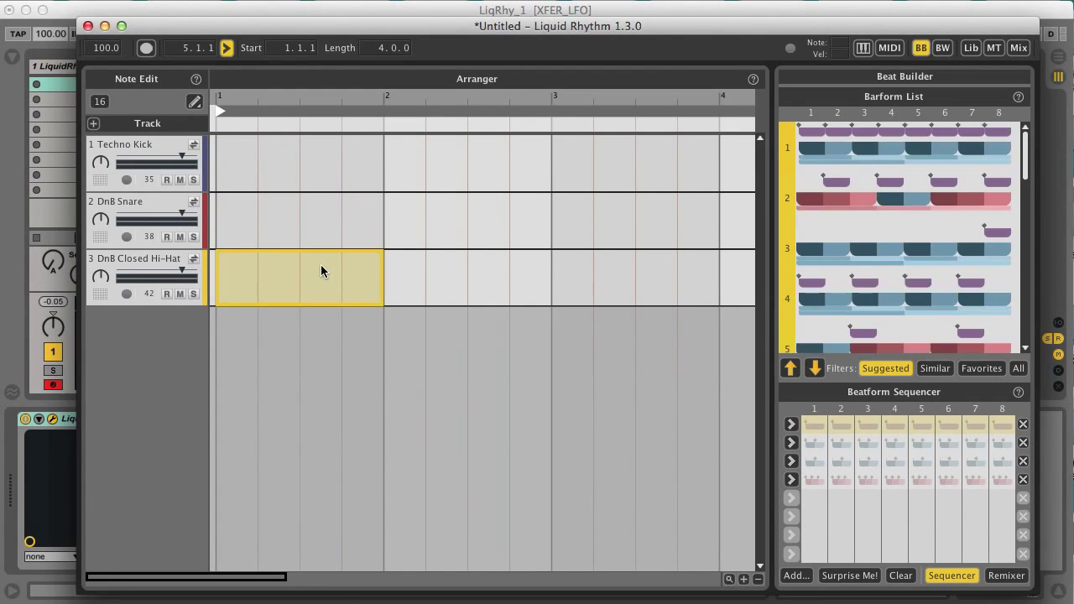
left_click(303, 165)
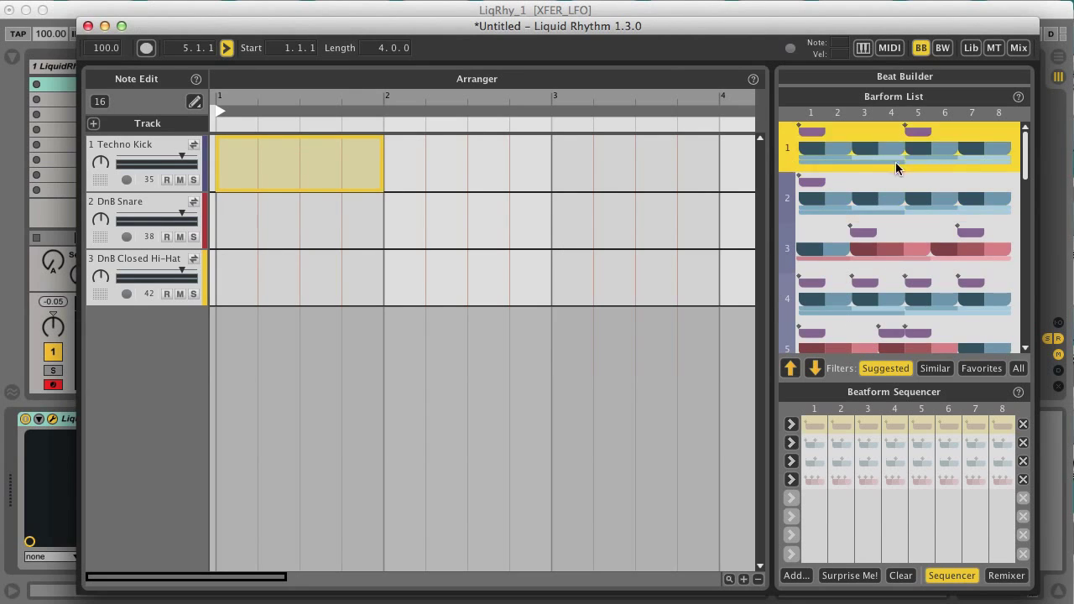
left_click(867, 142)
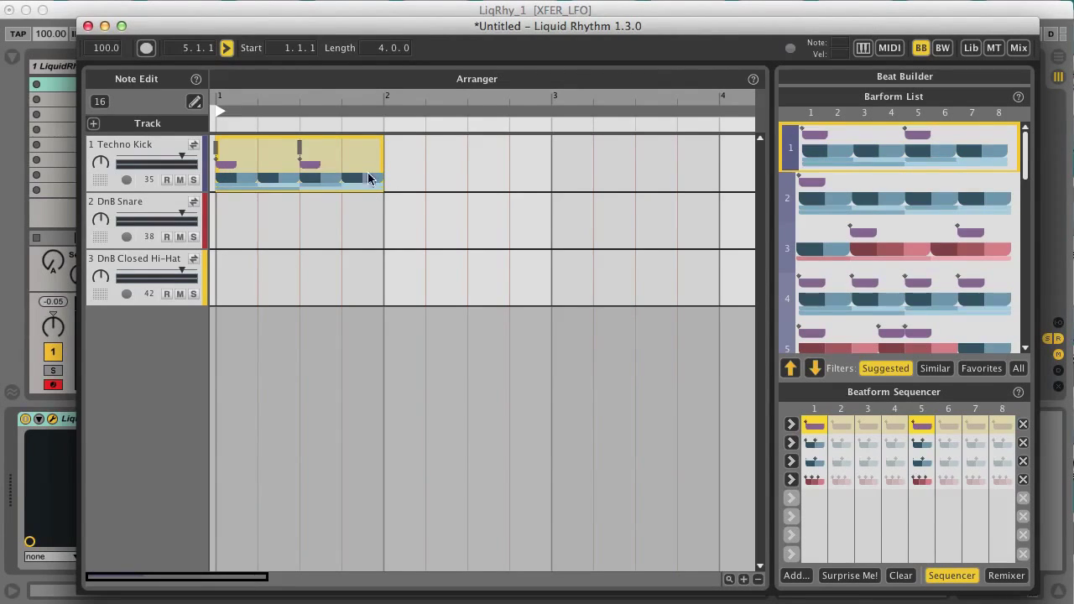
Step: Apply barform 1 to bar 1 of DnB Snare and DnB Closed Hi-Hat, then close the window
left_click(316, 218)
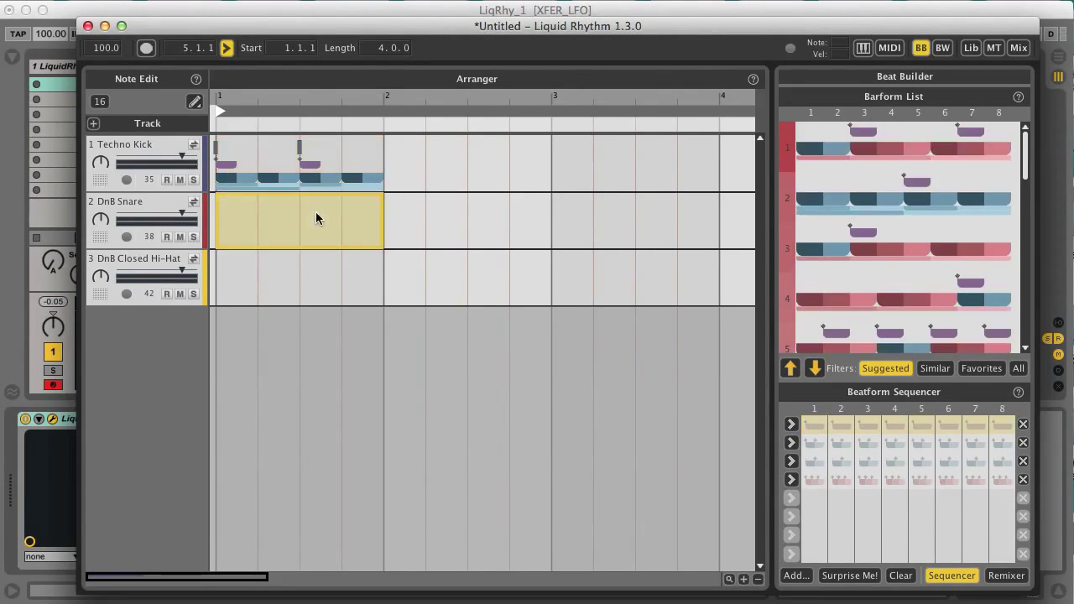
left_click(895, 131)
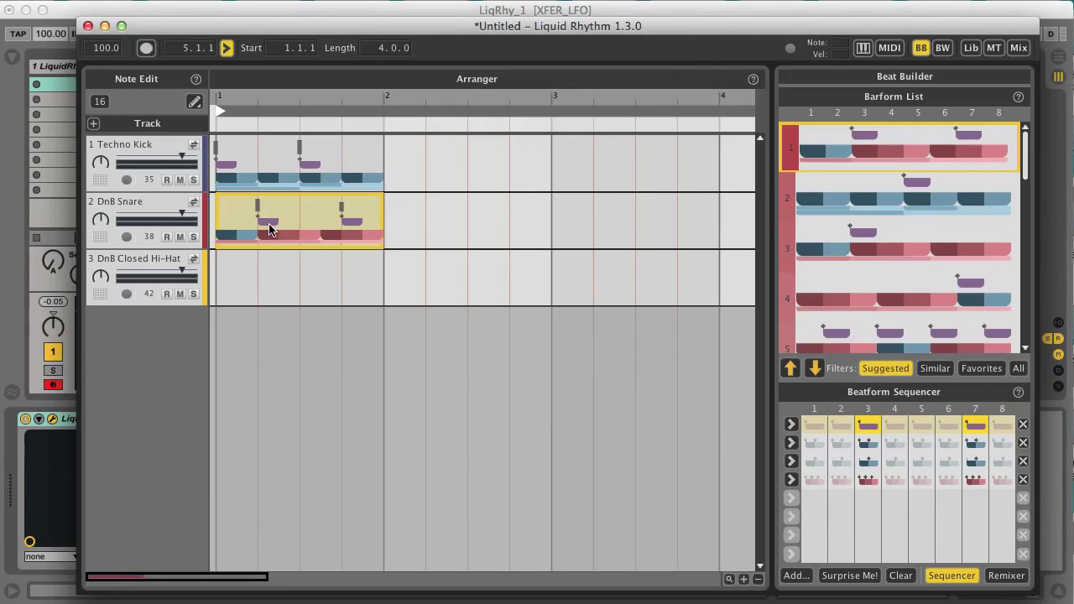
left_click(254, 289)
left_click(917, 151)
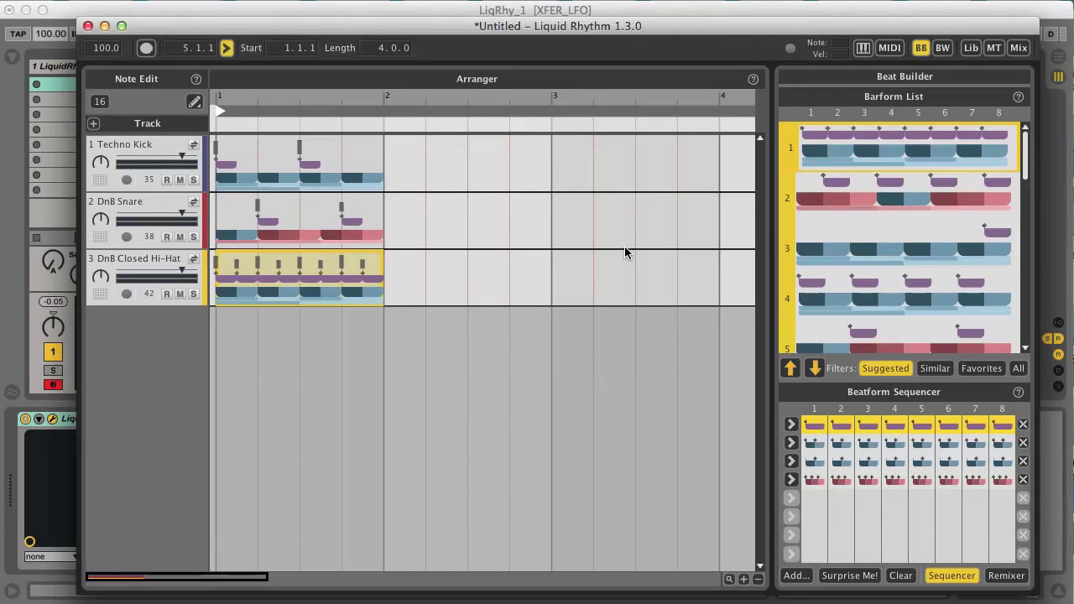
left_click(264, 10)
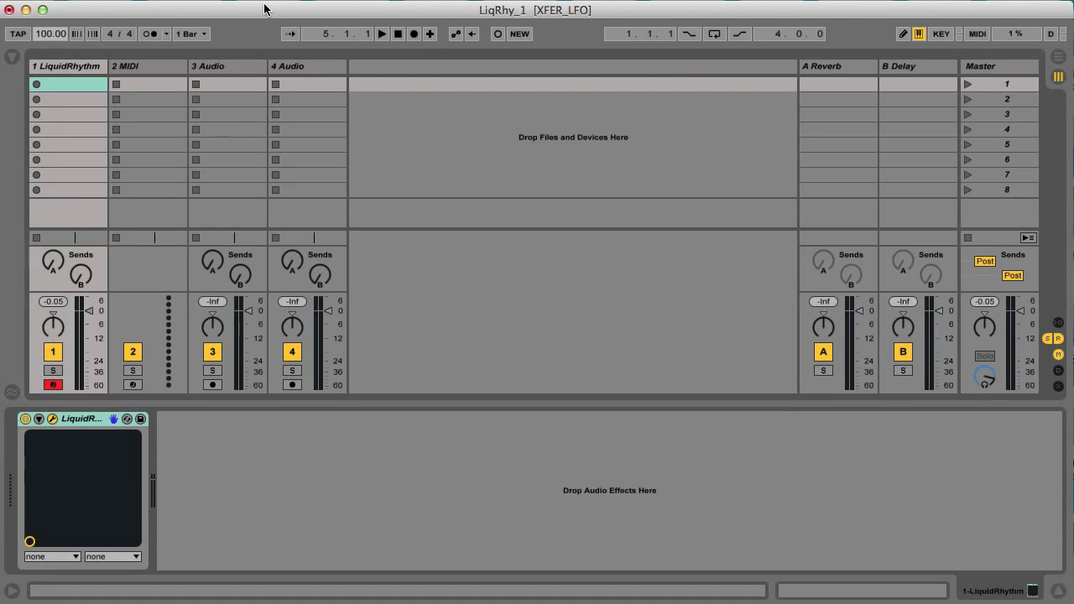
Step: Loop bar 1 in Arrangement view, start playback, and go back to Session view
key("Tab")
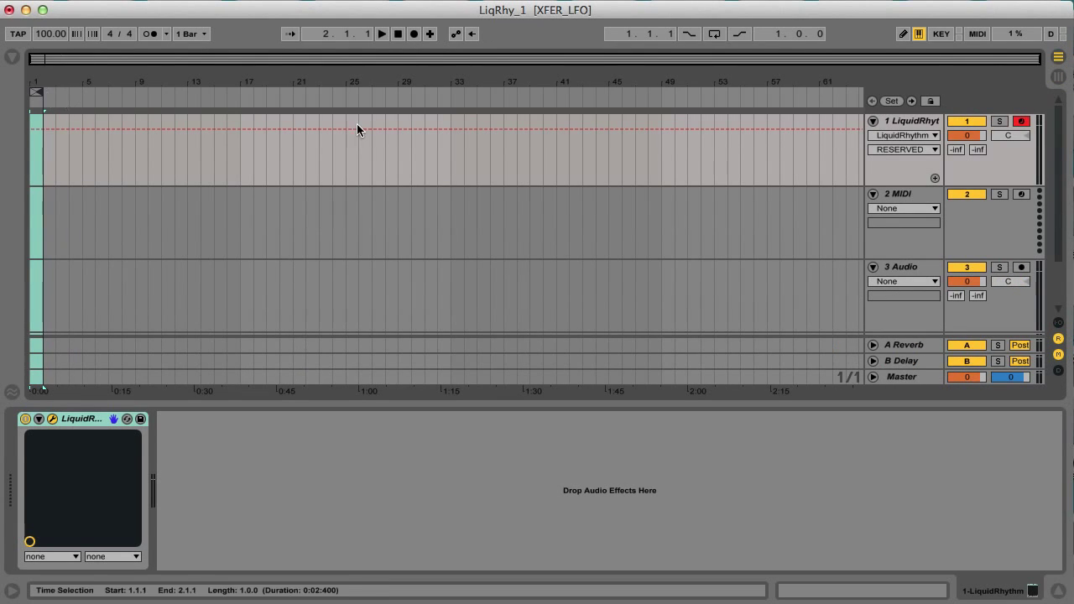
left_click(716, 34)
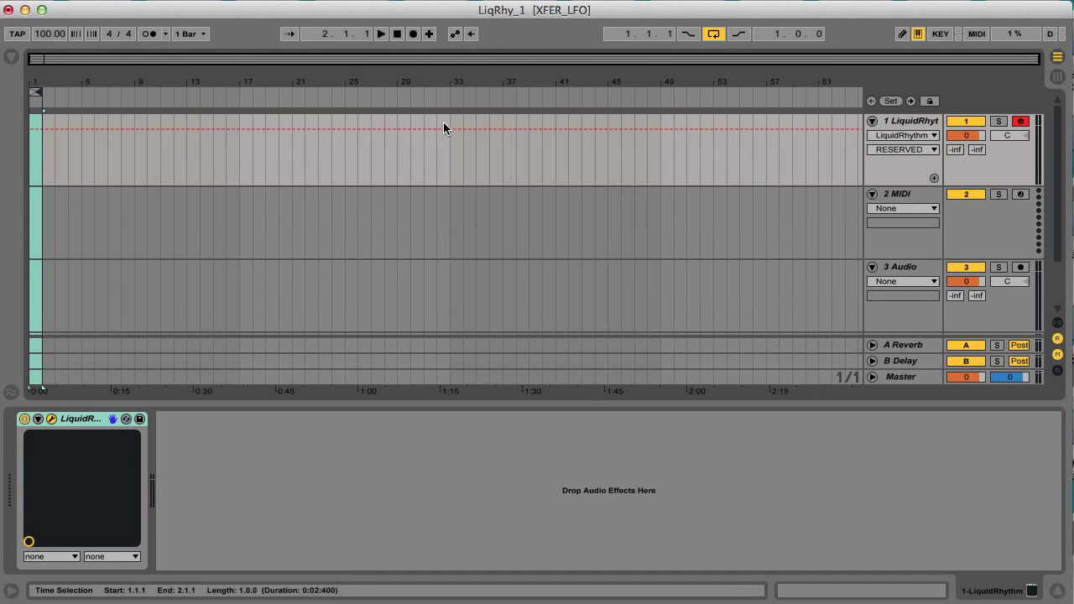
key("space")
key("Tab")
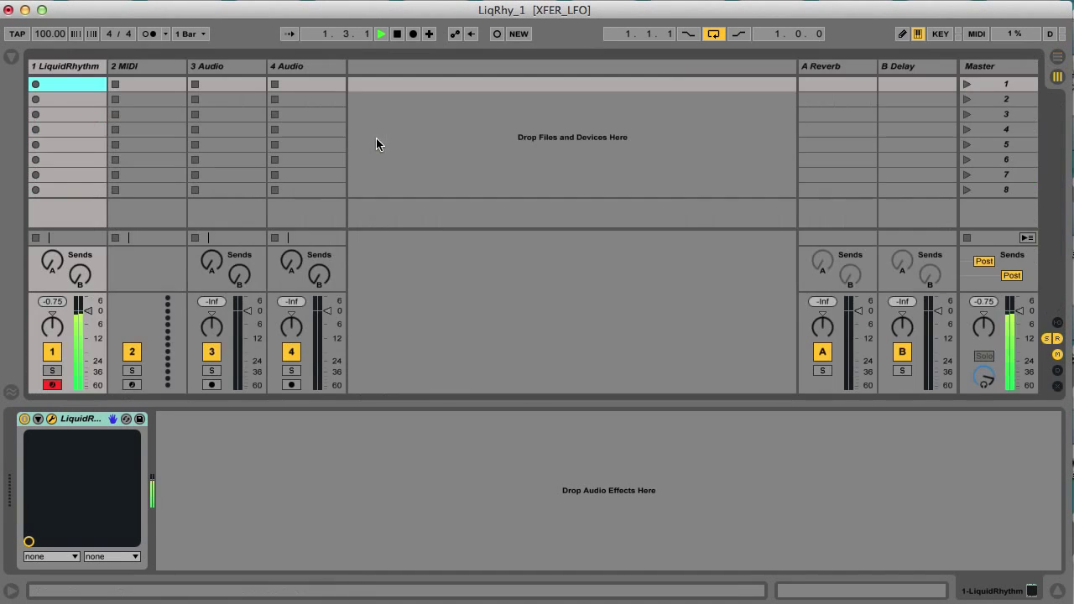
Step: Try barforms 4 and 7 on the hi-hat in Liquid Rhythm, then return to barform 1
key("super+Tab")
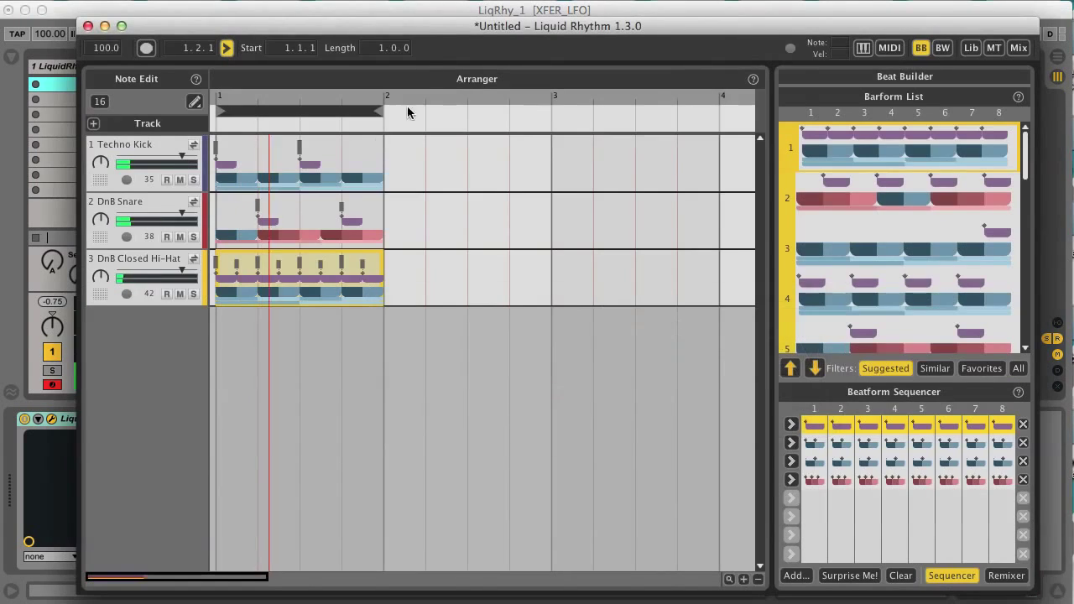
left_click_drag(422, 26, 406, 14)
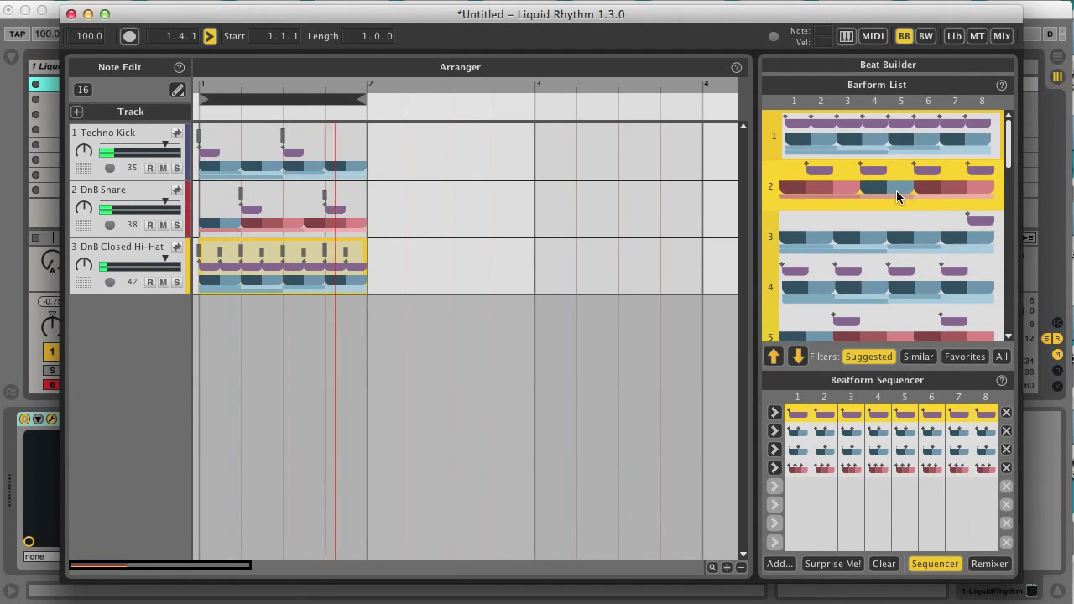
left_click(882, 287)
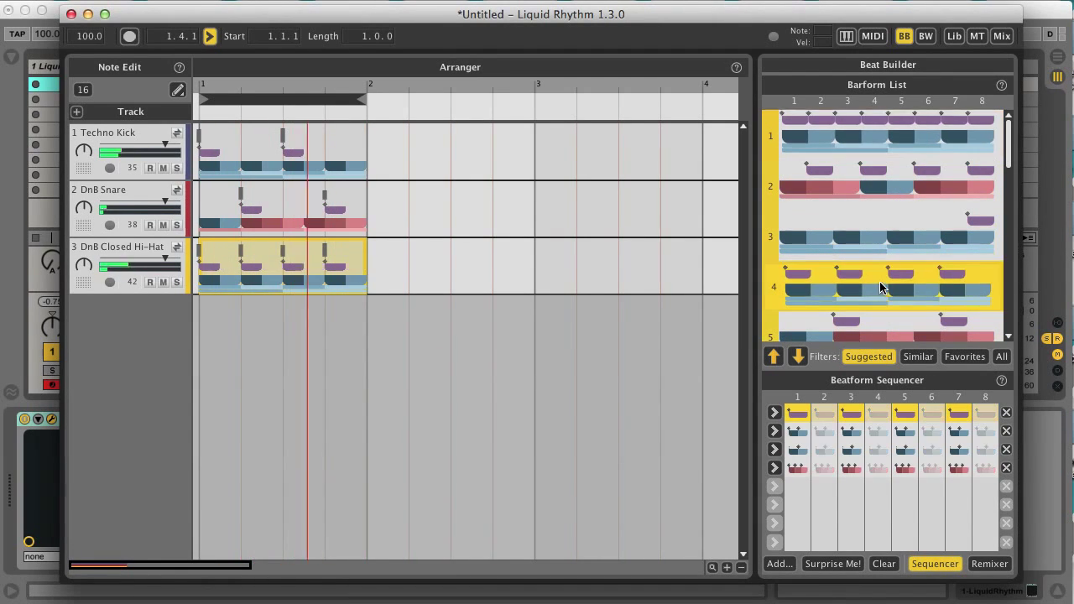
left_click_drag(1010, 170, 977, 209)
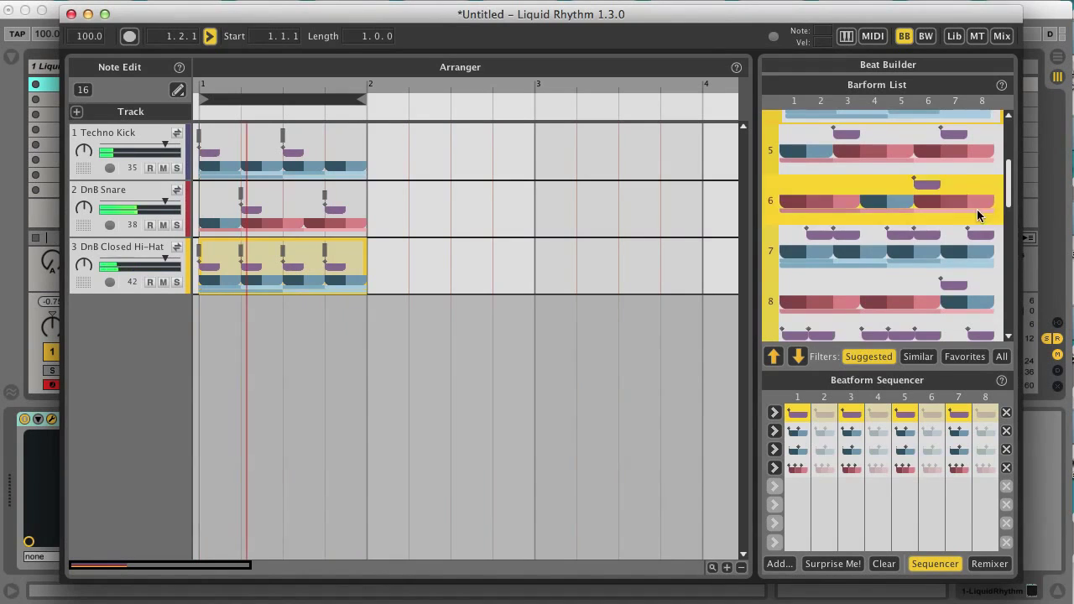
left_click(919, 244)
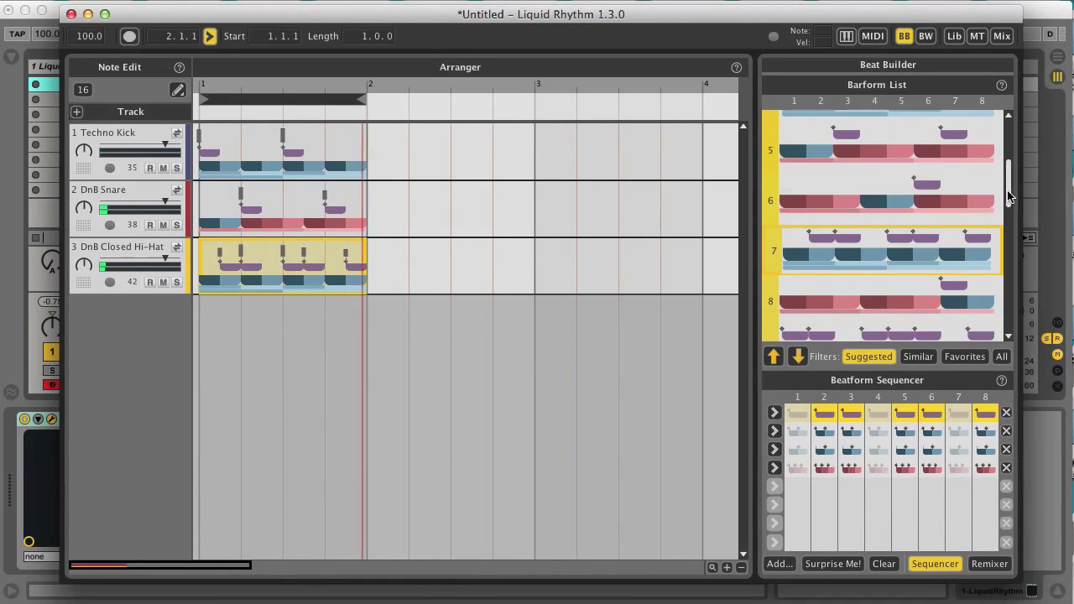
left_click_drag(1009, 181, 1008, 126)
left_click(880, 133)
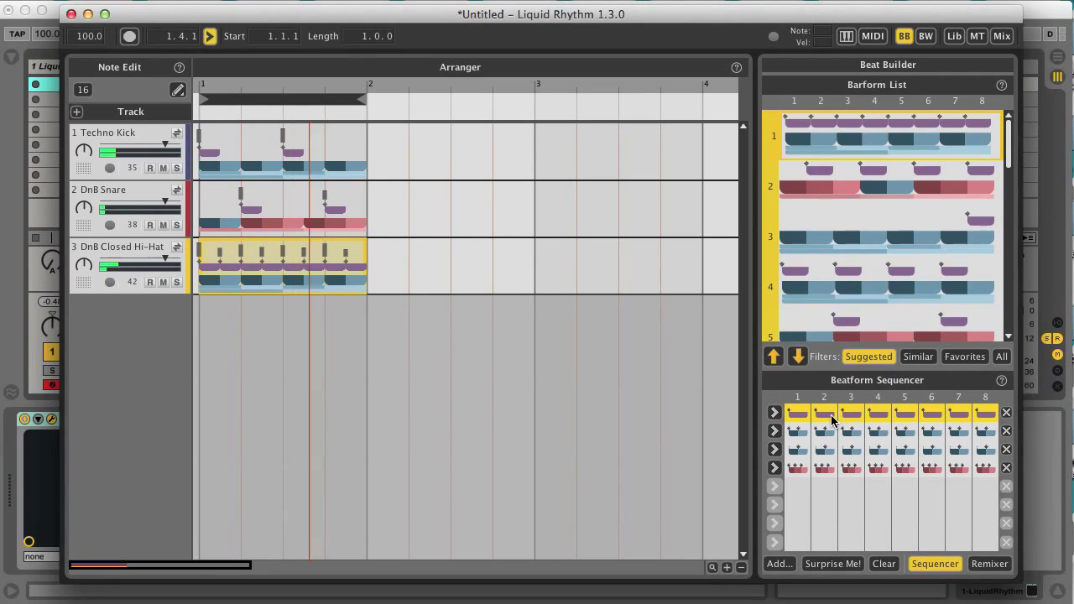
Step: Switch the hi-hat through beatforms 2 and 3, ending on the denser fourth beatform
left_click(774, 432)
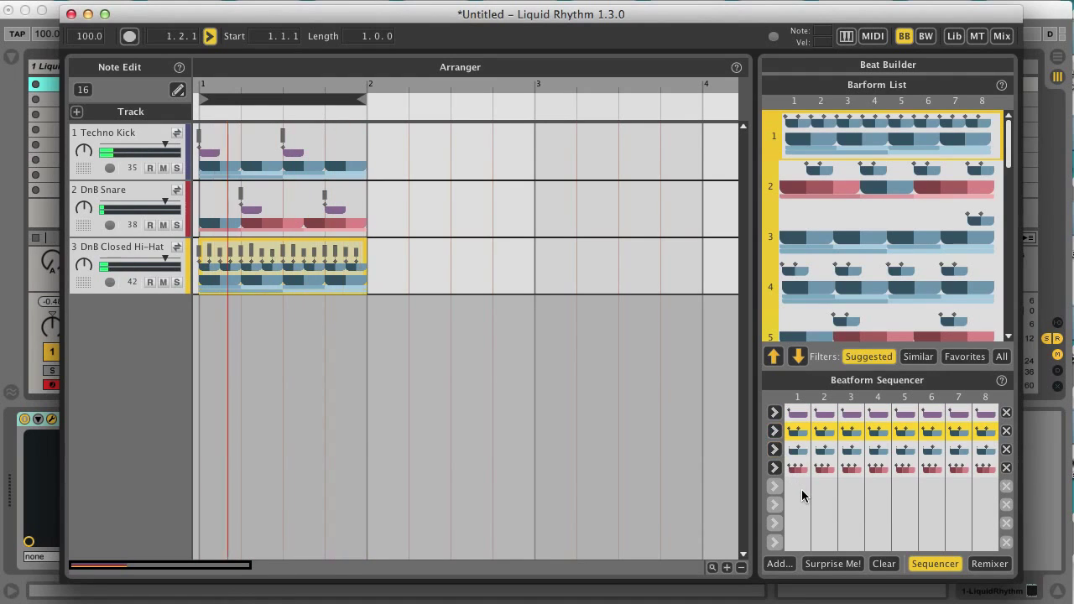
left_click(774, 450)
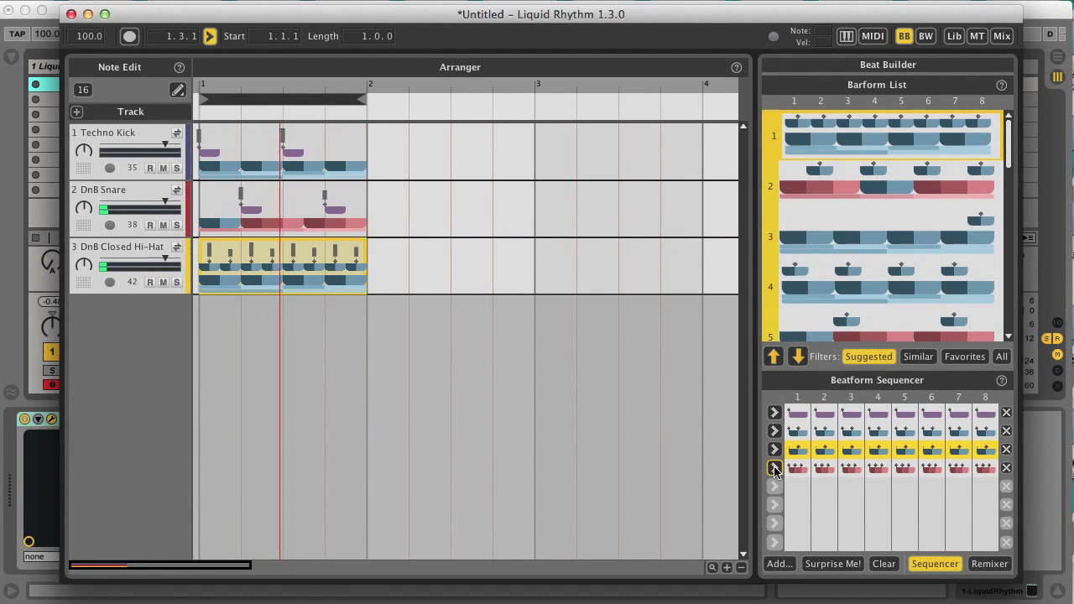
left_click(775, 469)
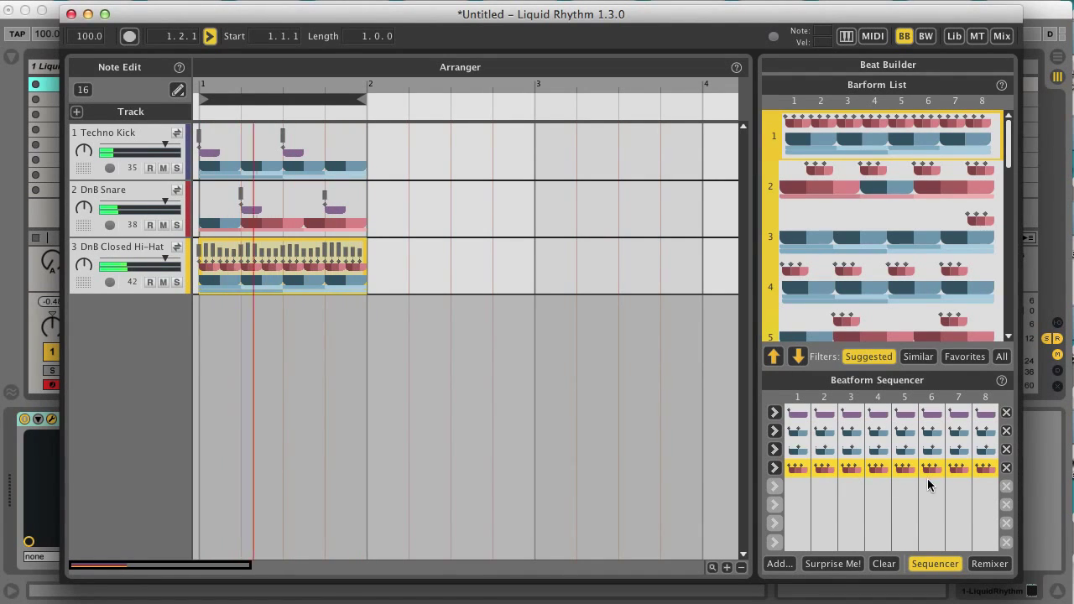
Step: Set hi-hat beats individually: beatform 1 on beats 1 and 7, beatform 2 on 2 and 4, beat 6 muted
left_click(798, 414)
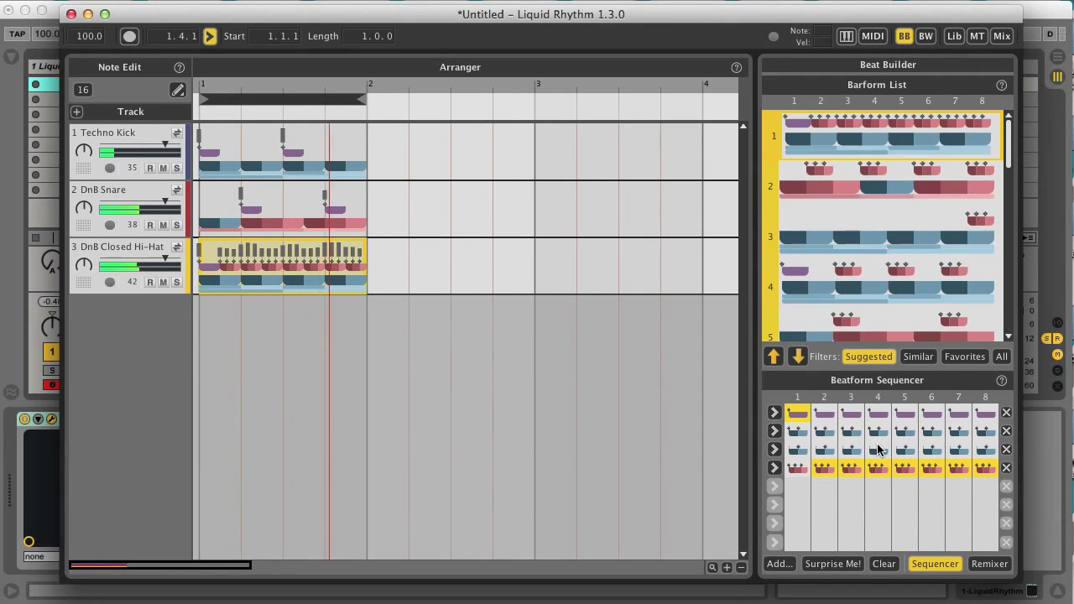
left_click(824, 432)
left_click(878, 431)
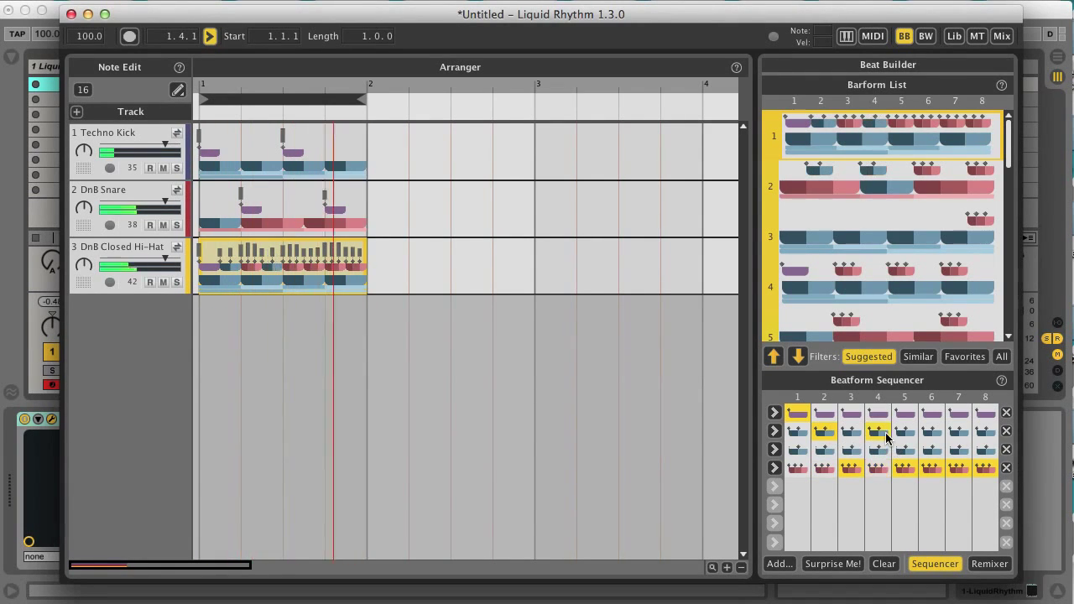
left_click(932, 431)
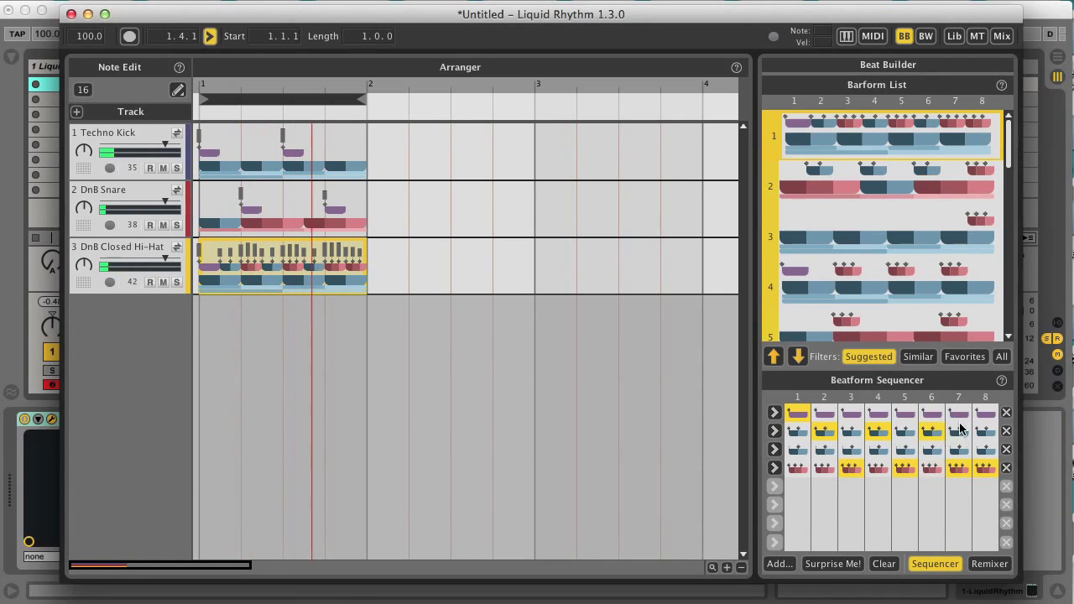
left_click(959, 413)
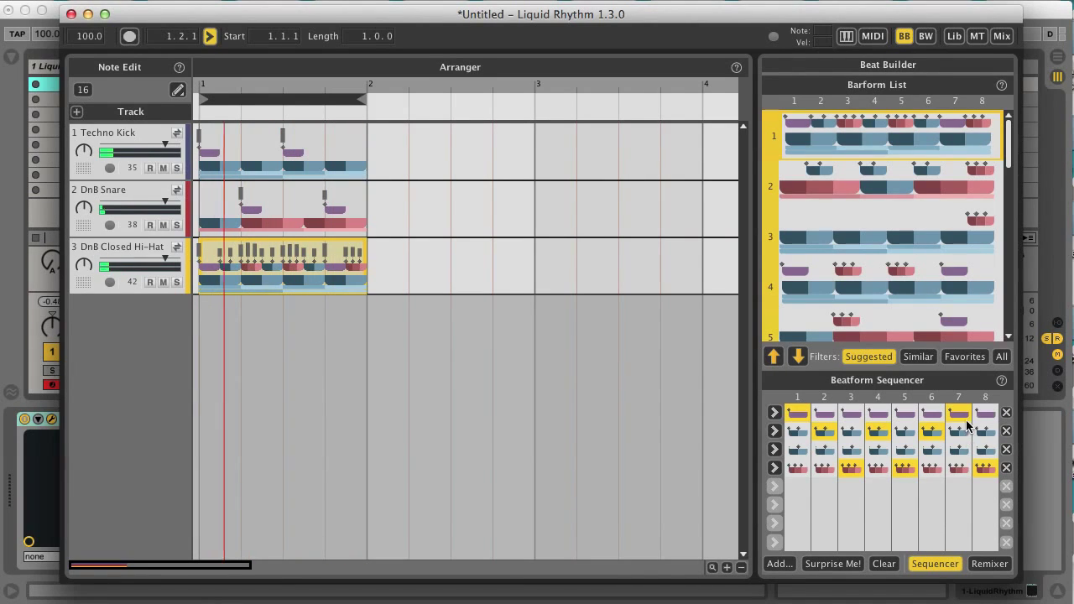
left_click(931, 431)
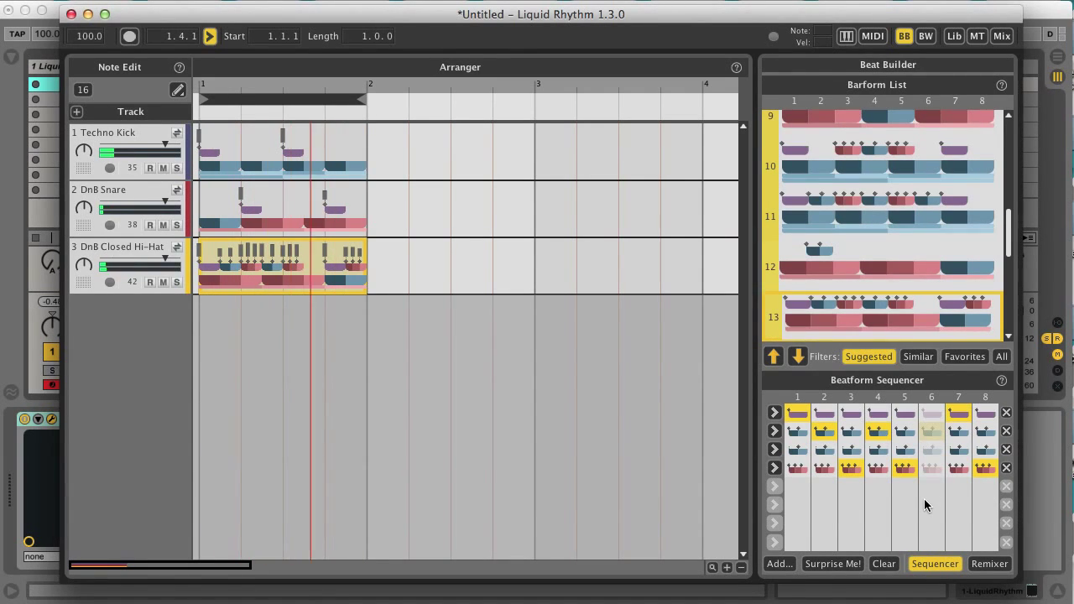
Step: Randomise the hi-hat beatform sequence twice with Surprise Me!, then switch to Ableton Live
left_click(836, 564)
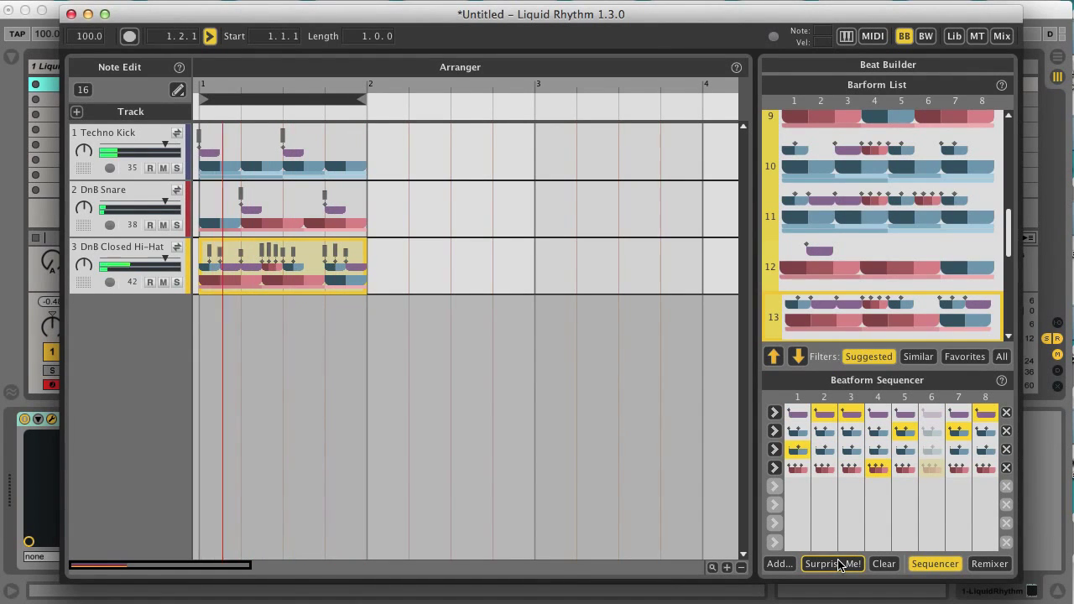
left_click(835, 564)
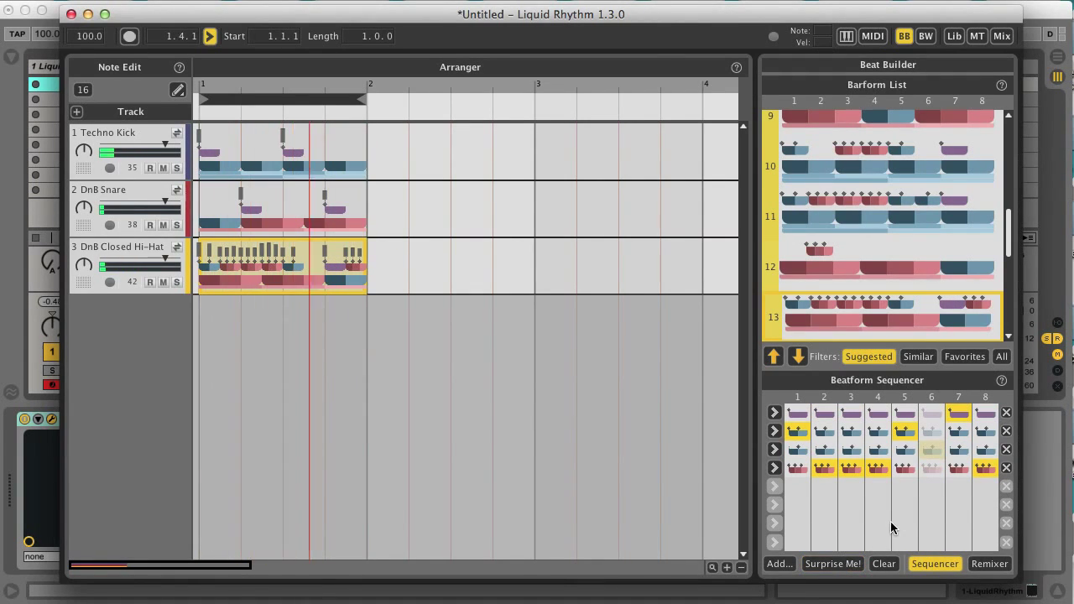
key("super+Tab")
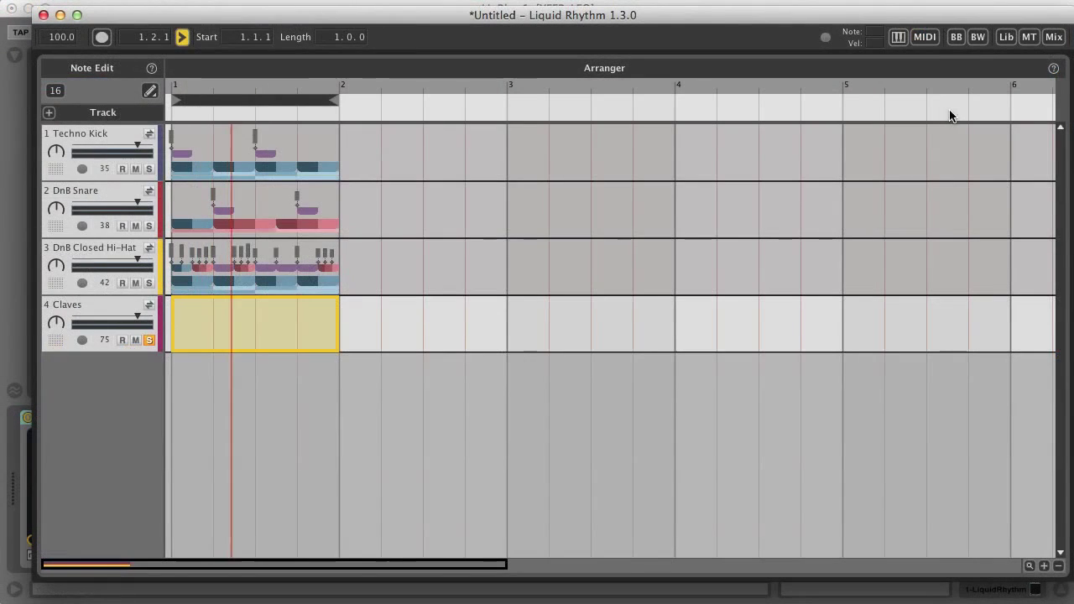
Step: Open BeatWeaver and its Beatform Map for the empty Claves track
left_click(977, 38)
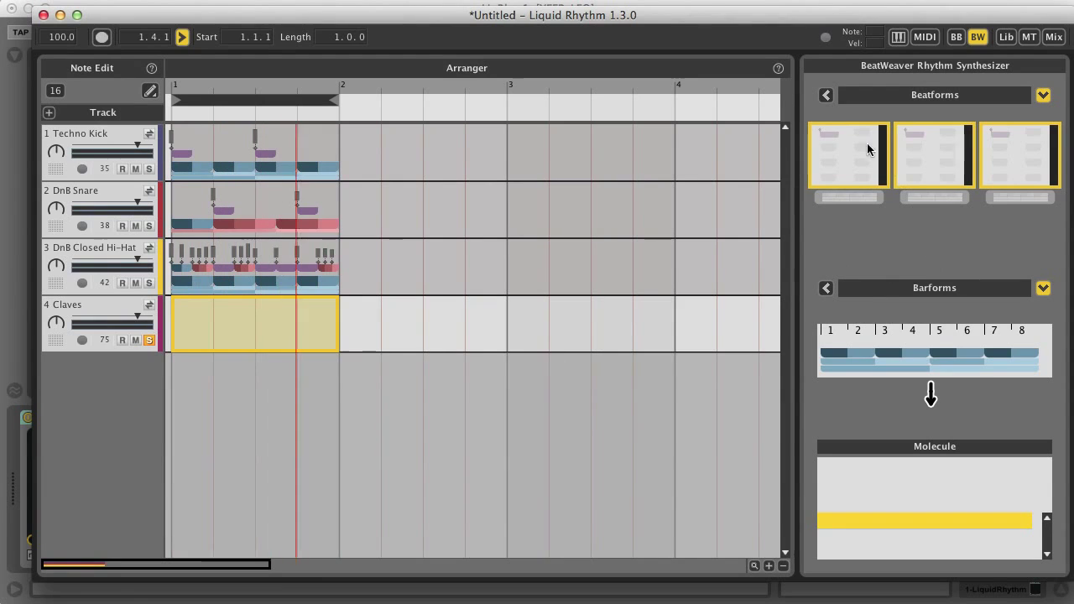
left_click(825, 96)
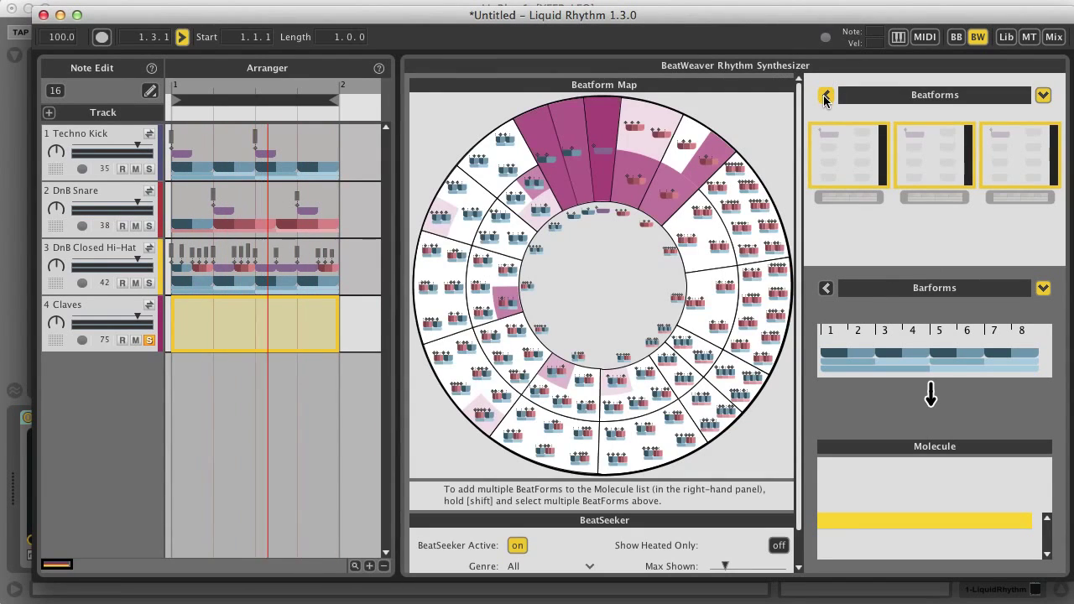
Step: Switch to the Barform Map and back to the Beatform Map
left_click(825, 97)
left_click(826, 289)
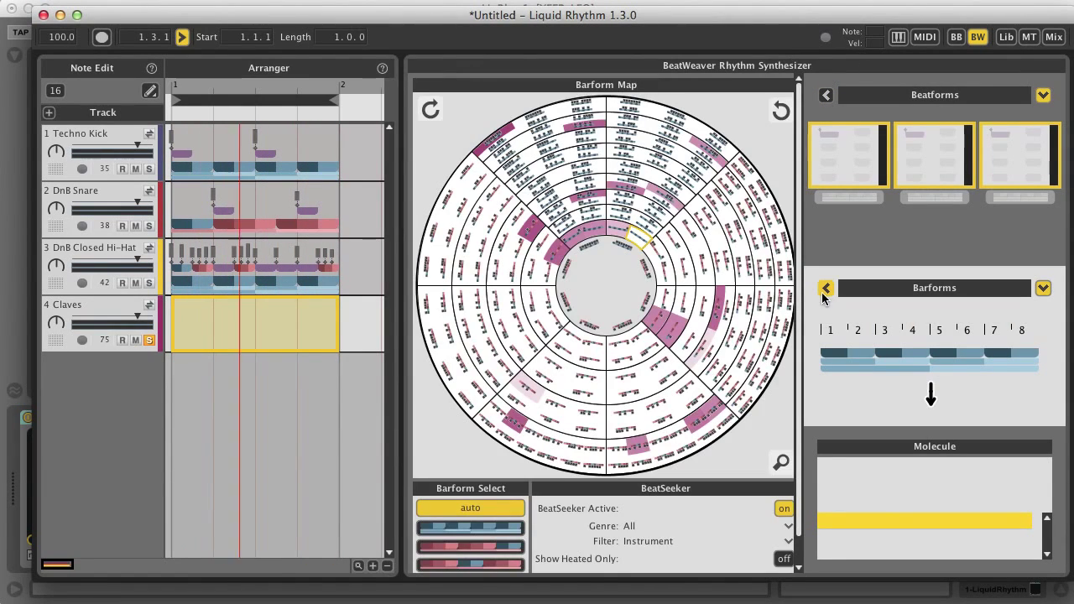
left_click(826, 290)
left_click(826, 95)
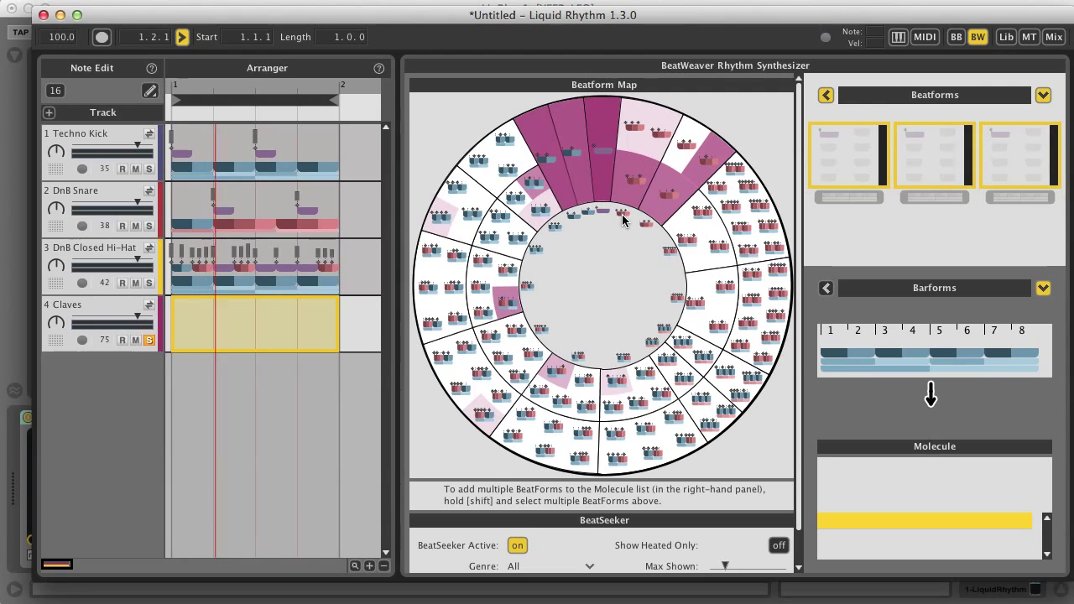
Step: Audition beatforms from the outer, middle and inner rings, settling on one for Claves
left_click(634, 127)
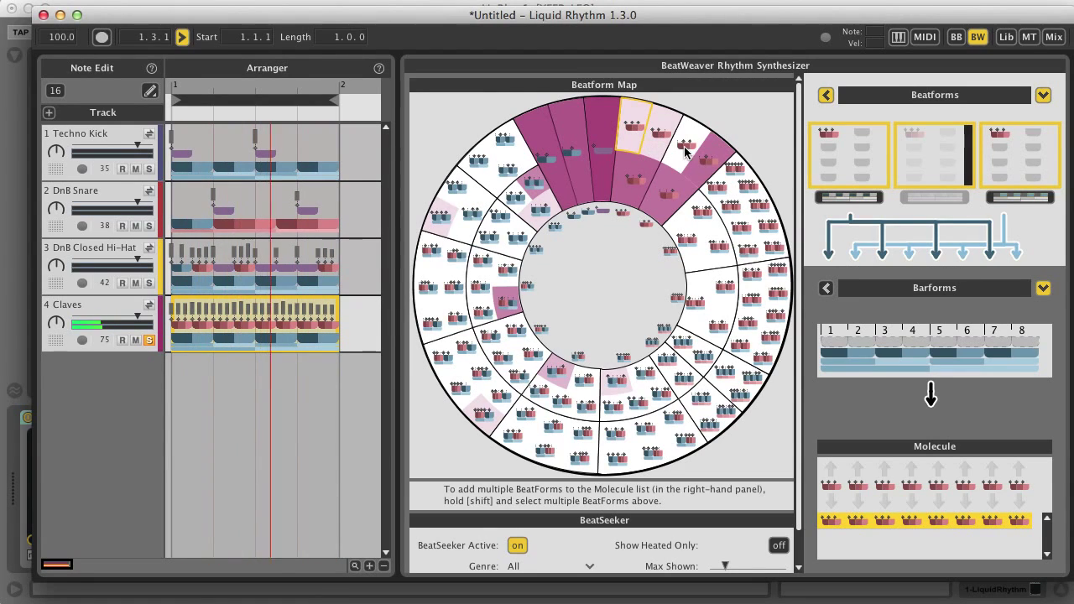
left_click(663, 140)
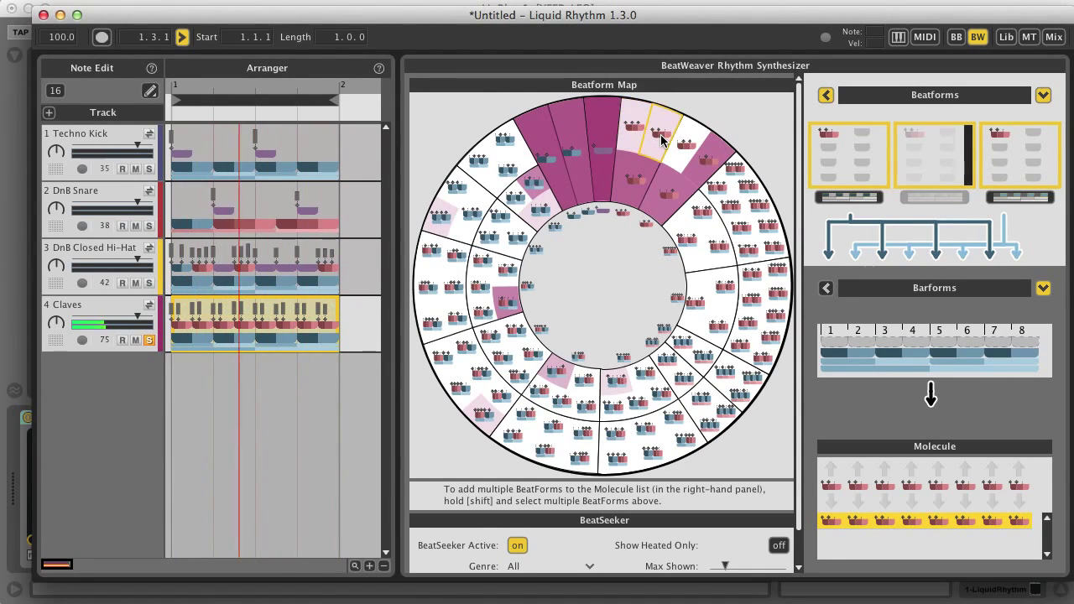
left_click(634, 186)
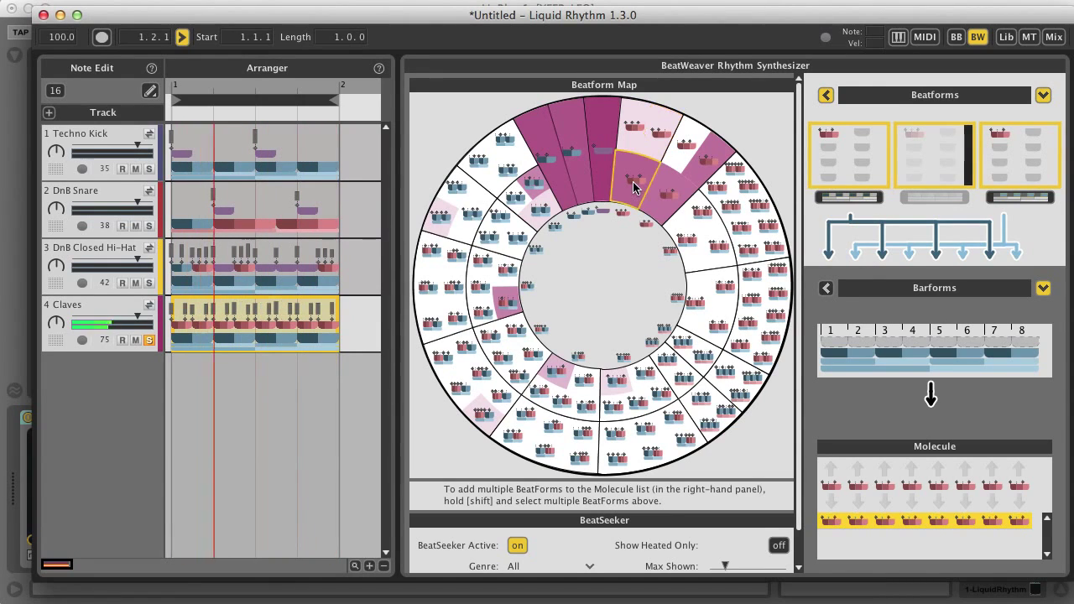
left_click(686, 146)
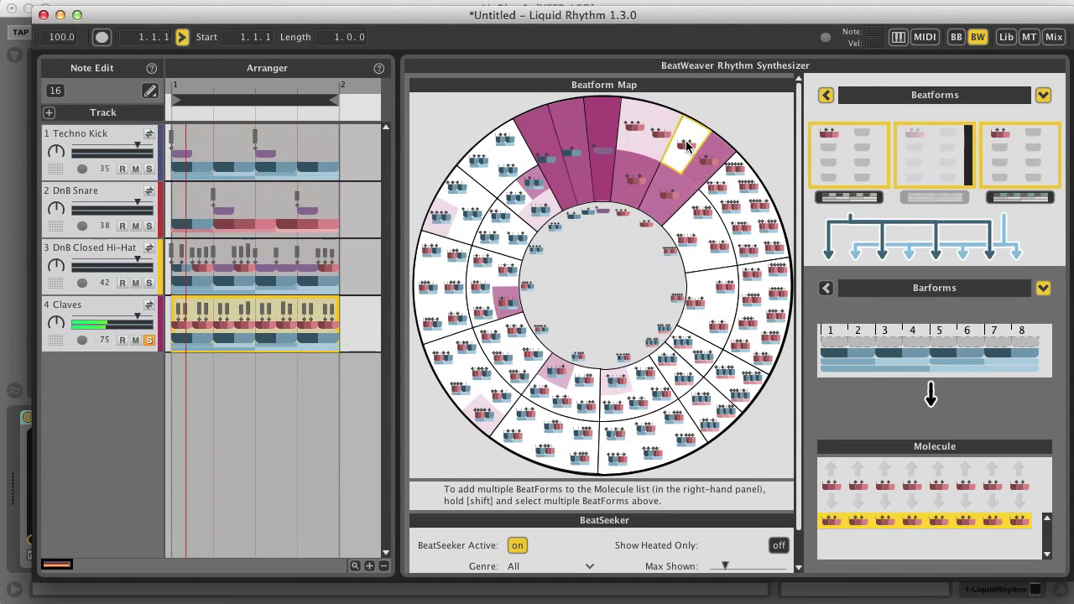
left_click(732, 171)
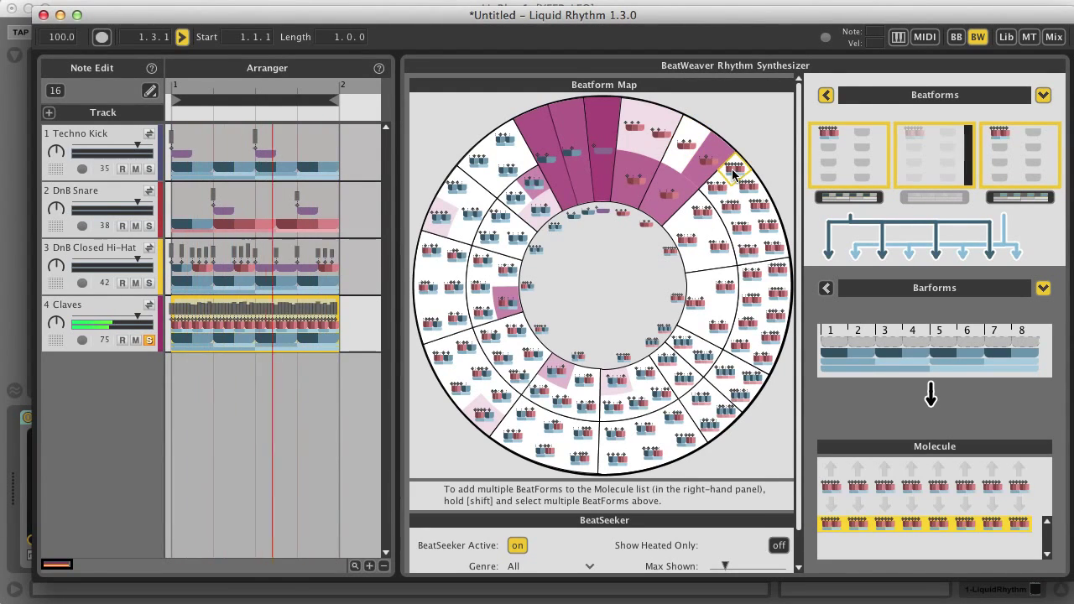
left_click(755, 207)
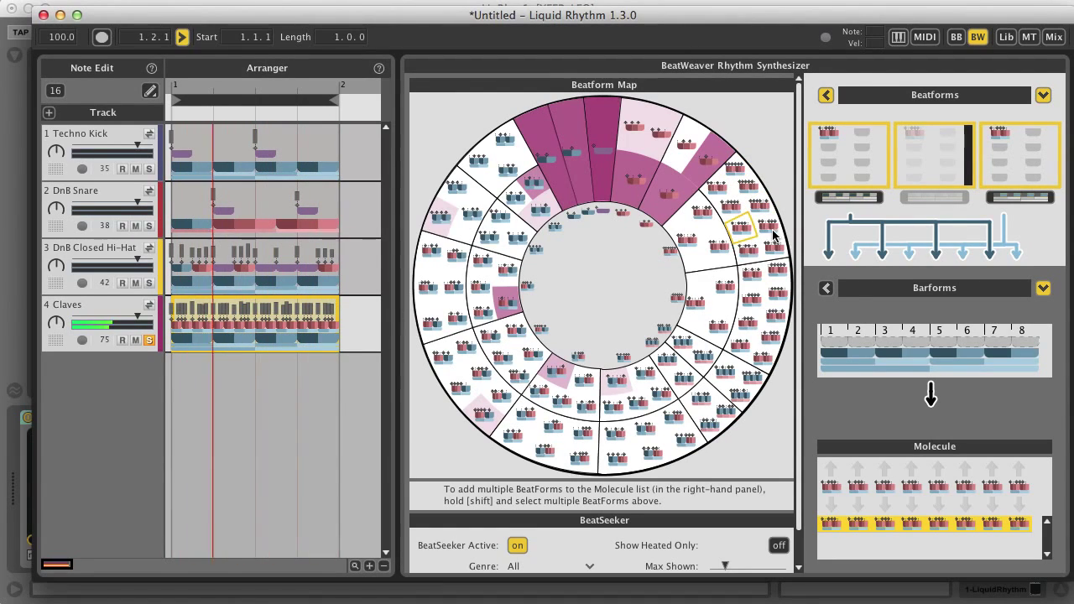
left_click(716, 246)
left_click(690, 245)
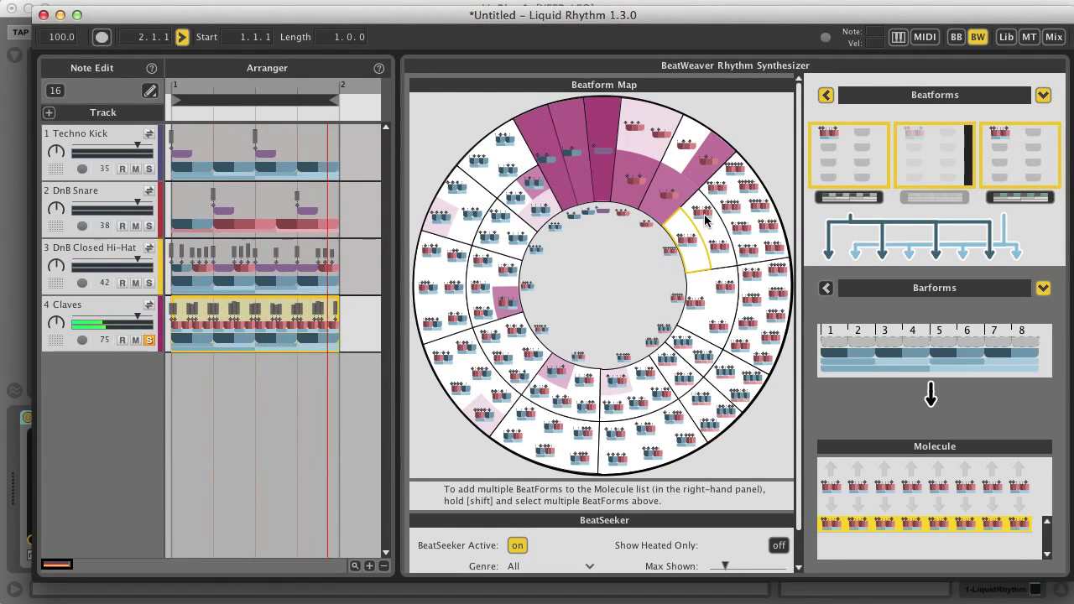
left_click(705, 220)
left_click(774, 250)
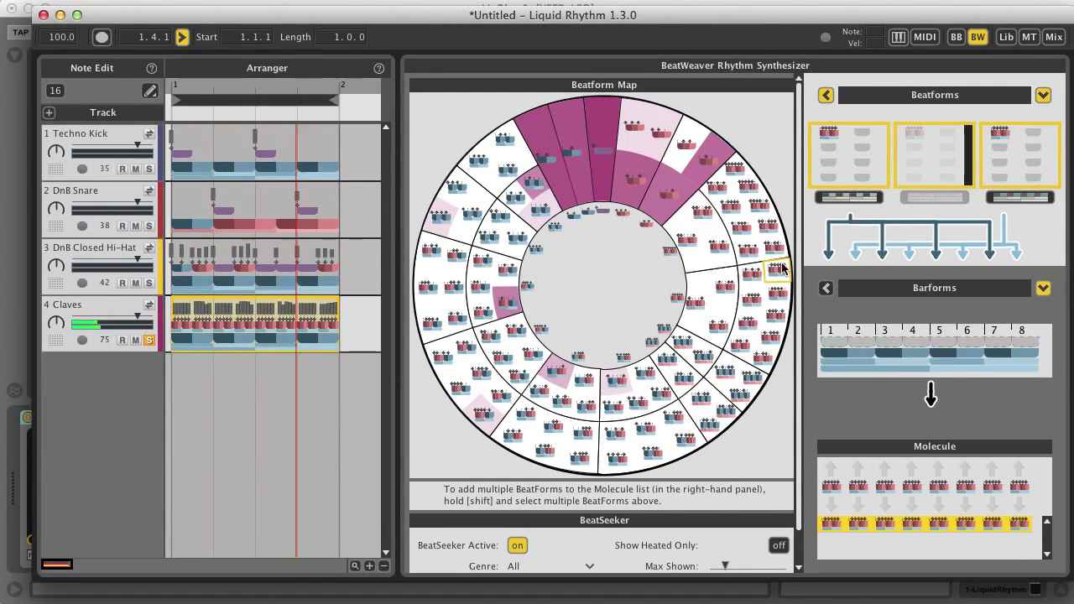
left_click(758, 207)
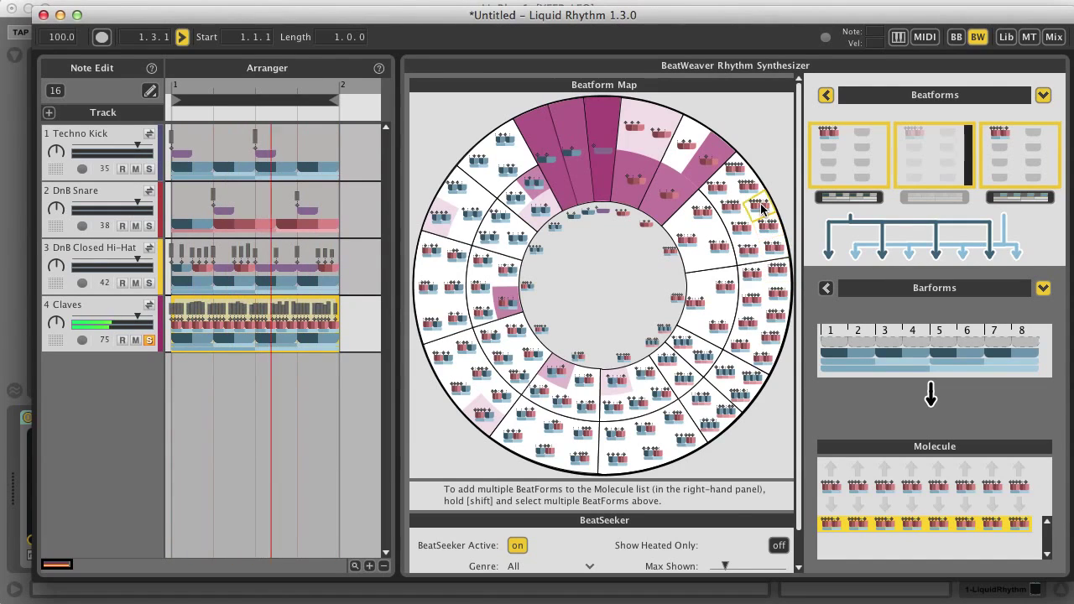
left_click(727, 290)
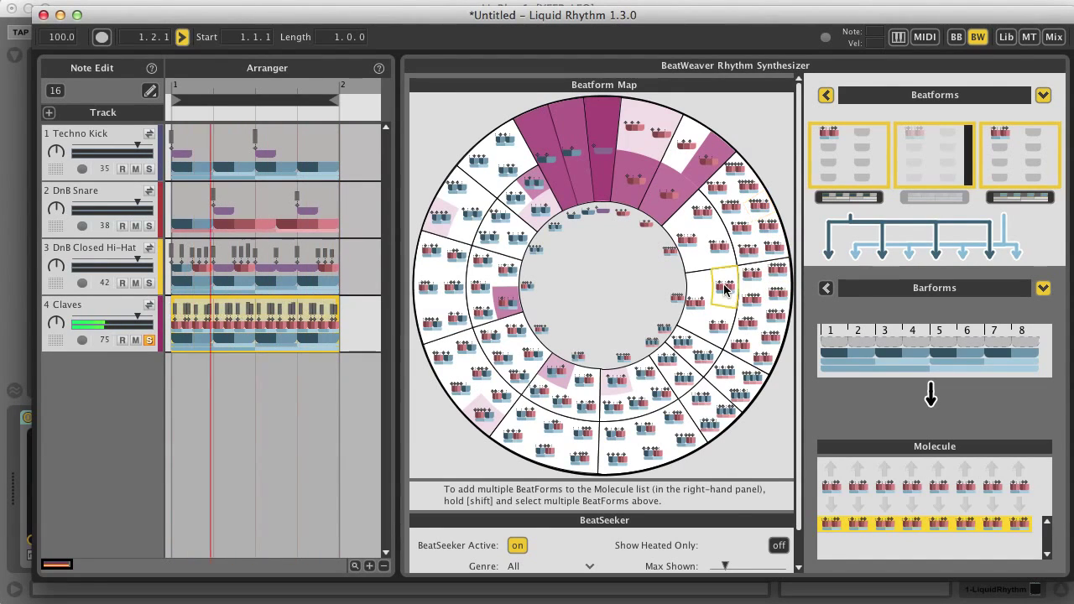
left_click(720, 328)
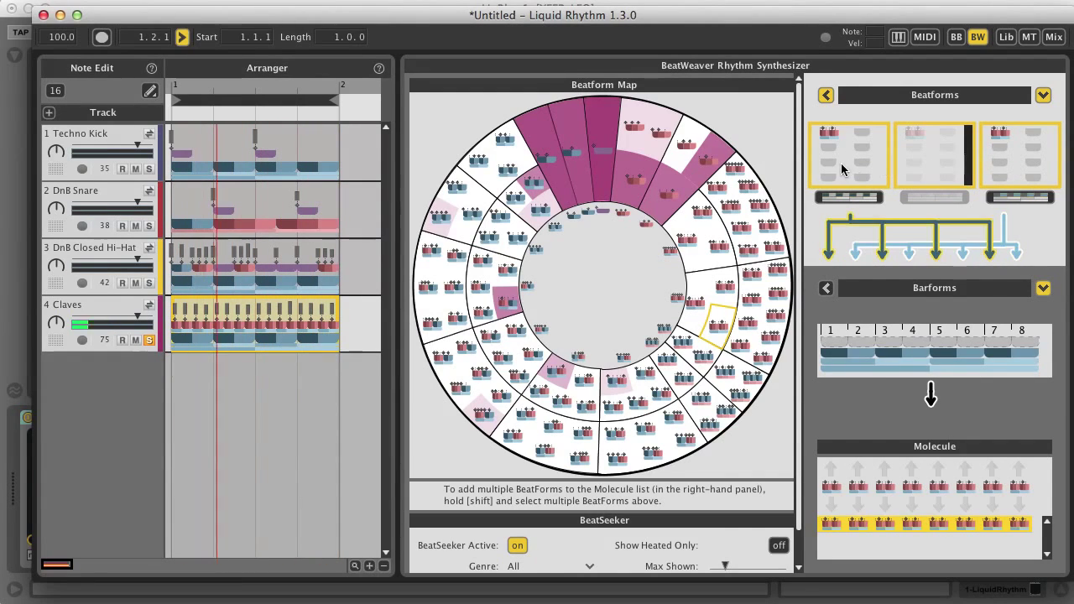
Step: Replace the first Claves beatform slot with a new map beatform, then show the Barform Map
left_click(846, 198)
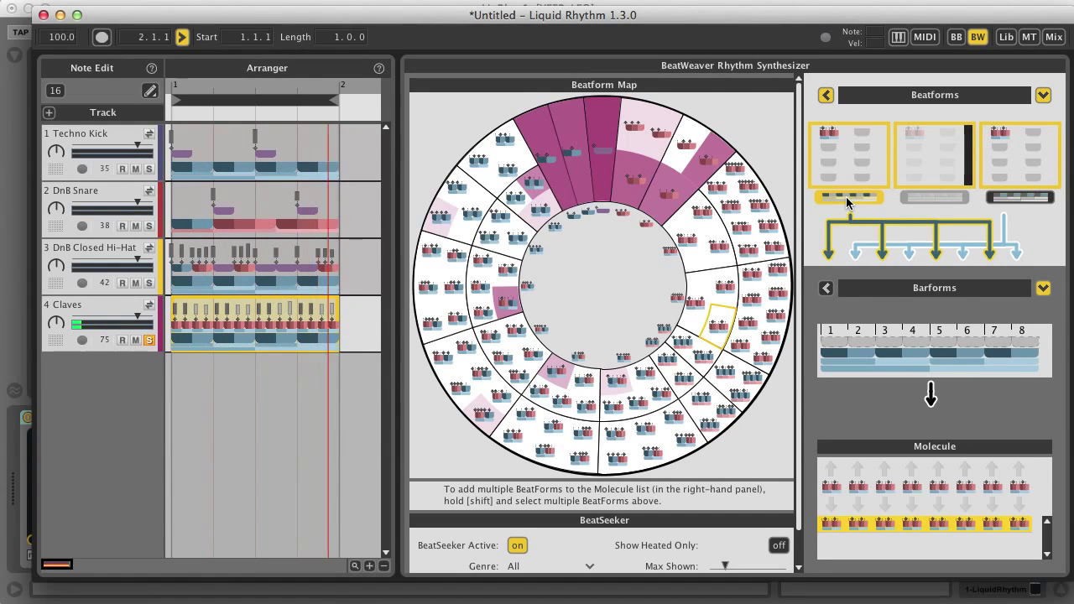
left_click(1020, 199)
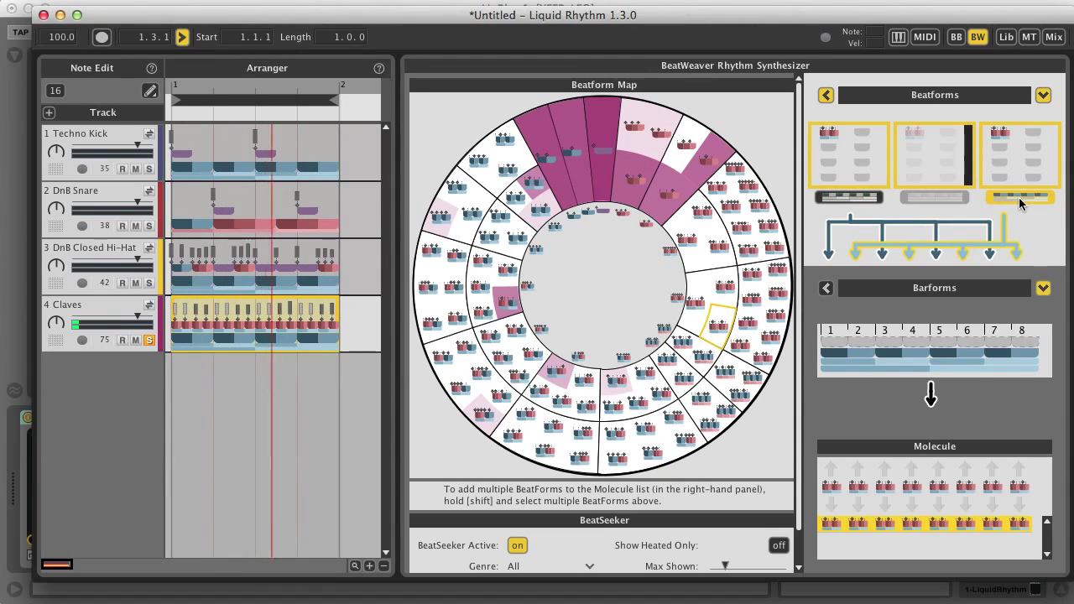
left_click(861, 162)
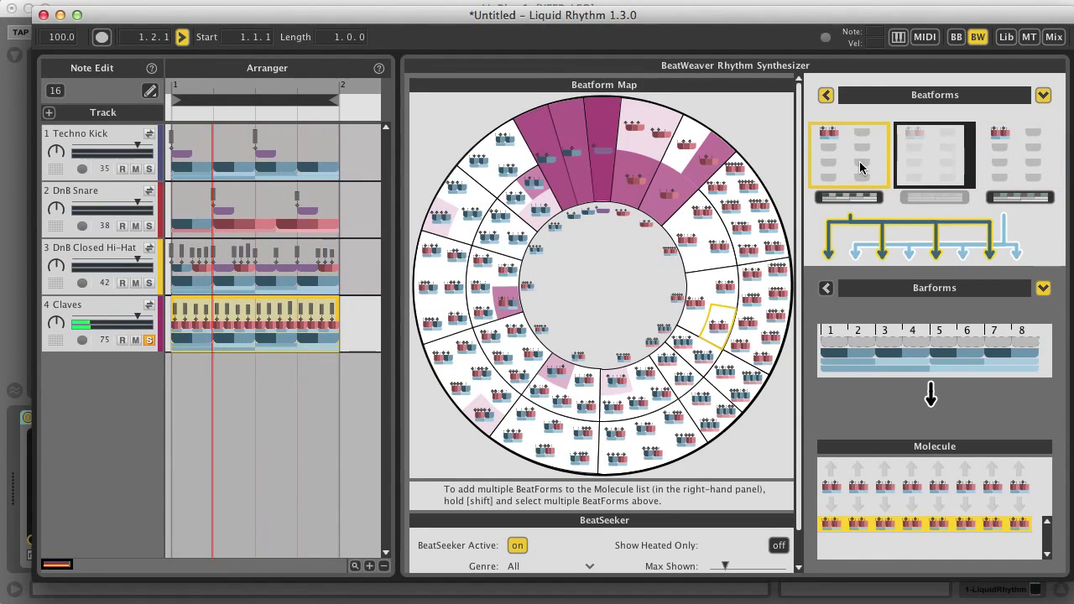
left_click(520, 242)
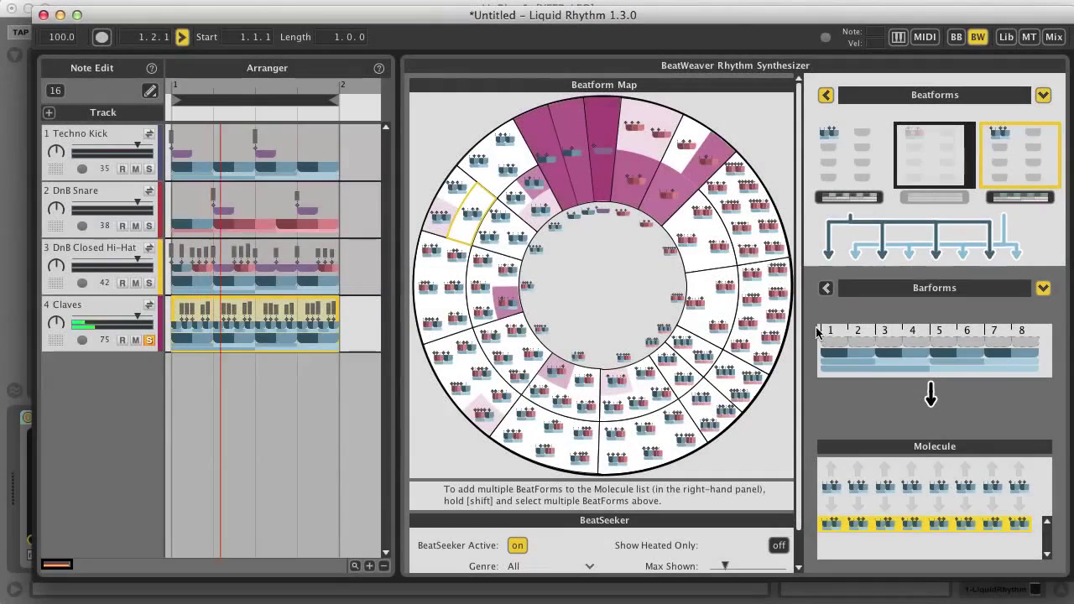
left_click(826, 288)
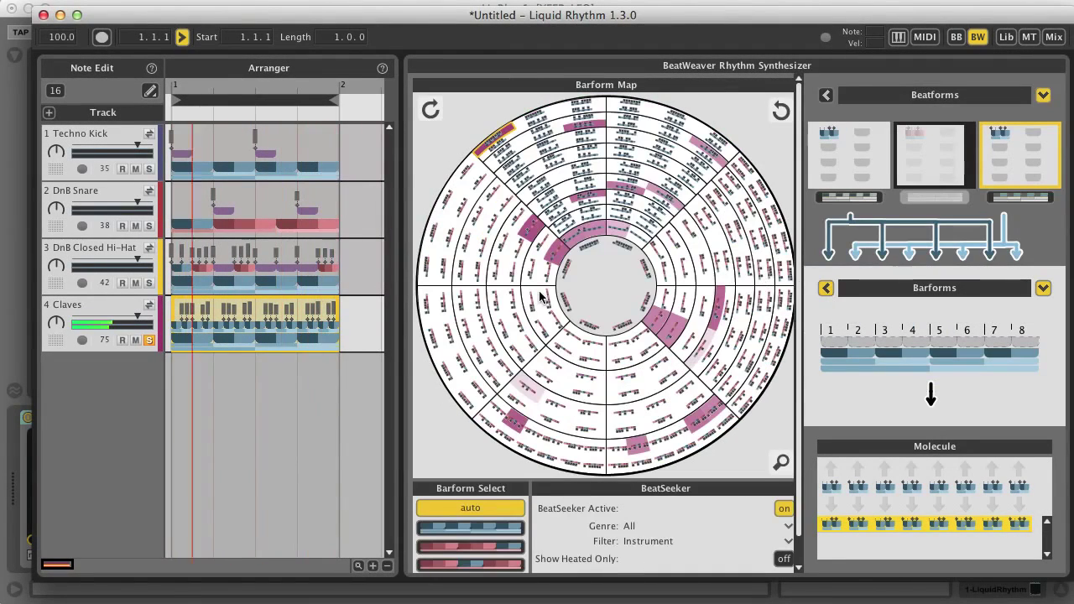
Step: Audition barforms on the map and settle on one laying Claves across seven beats
left_click(558, 159)
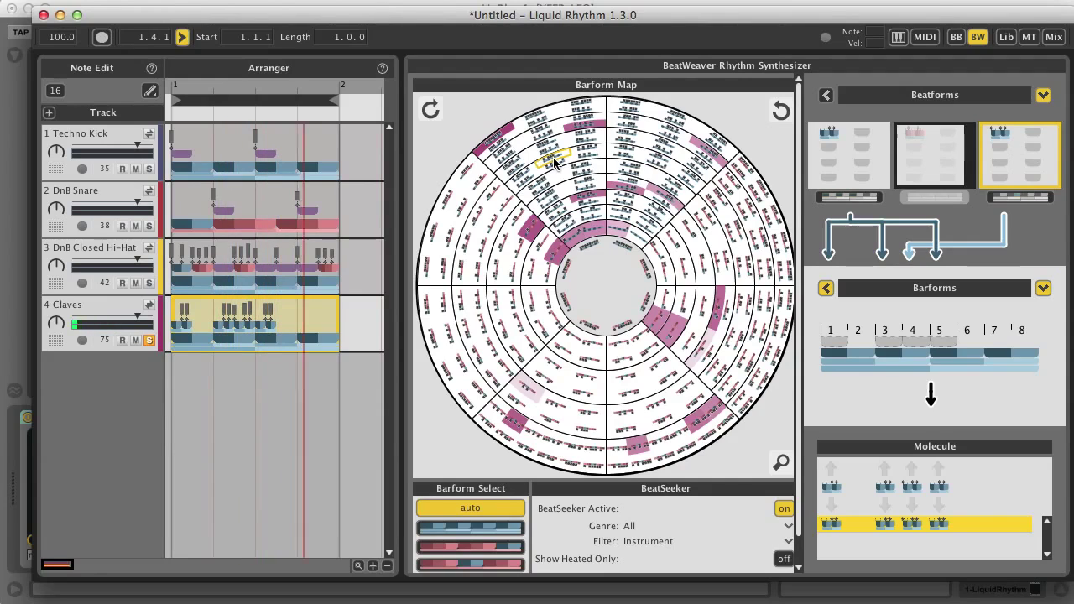
left_click(620, 151)
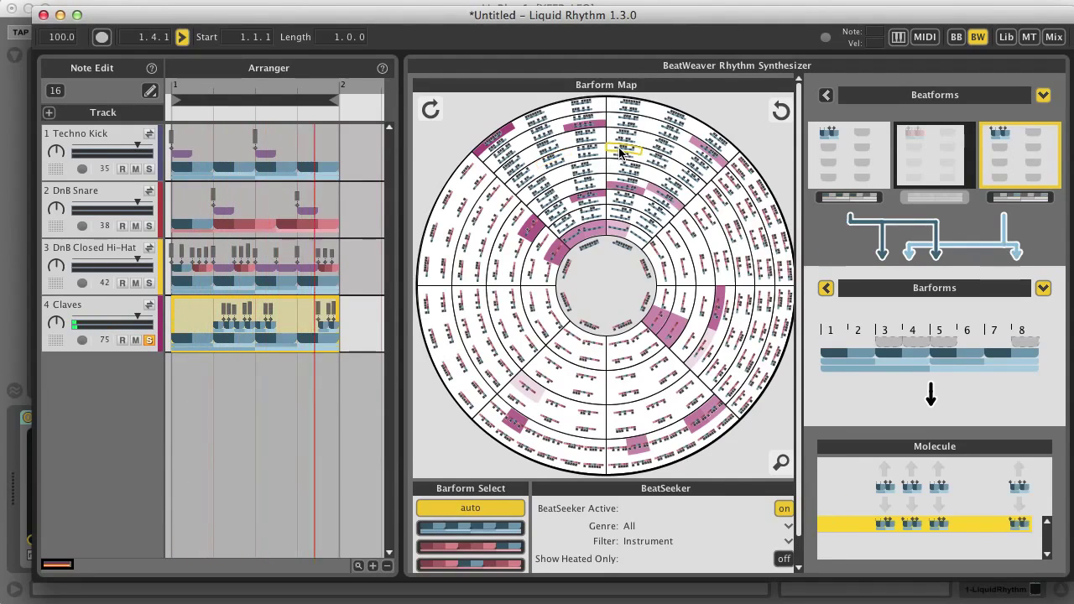
left_click(679, 176)
left_click(630, 184)
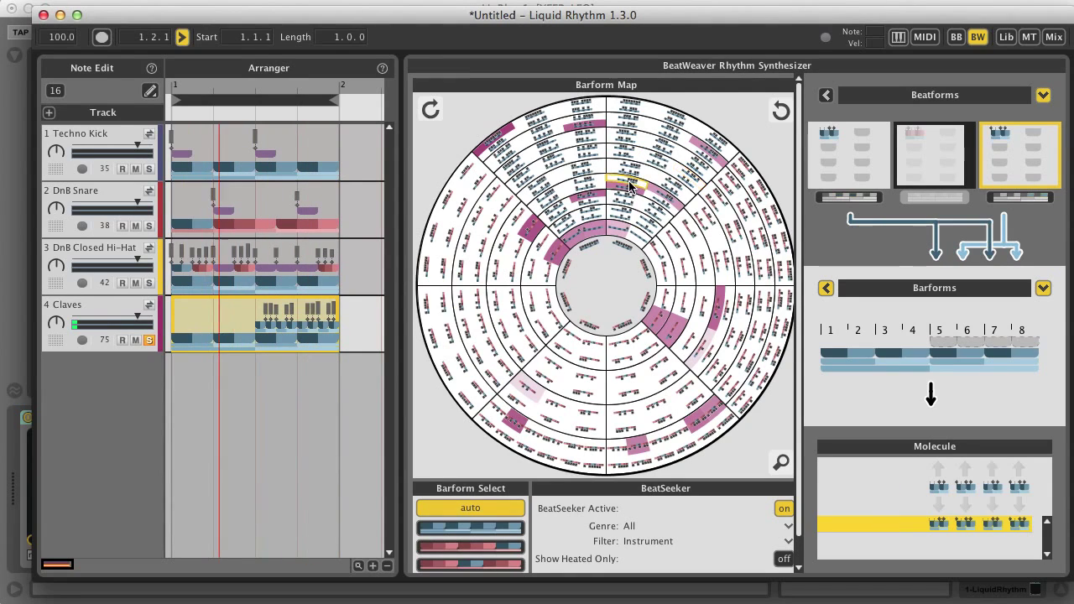
left_click(533, 182)
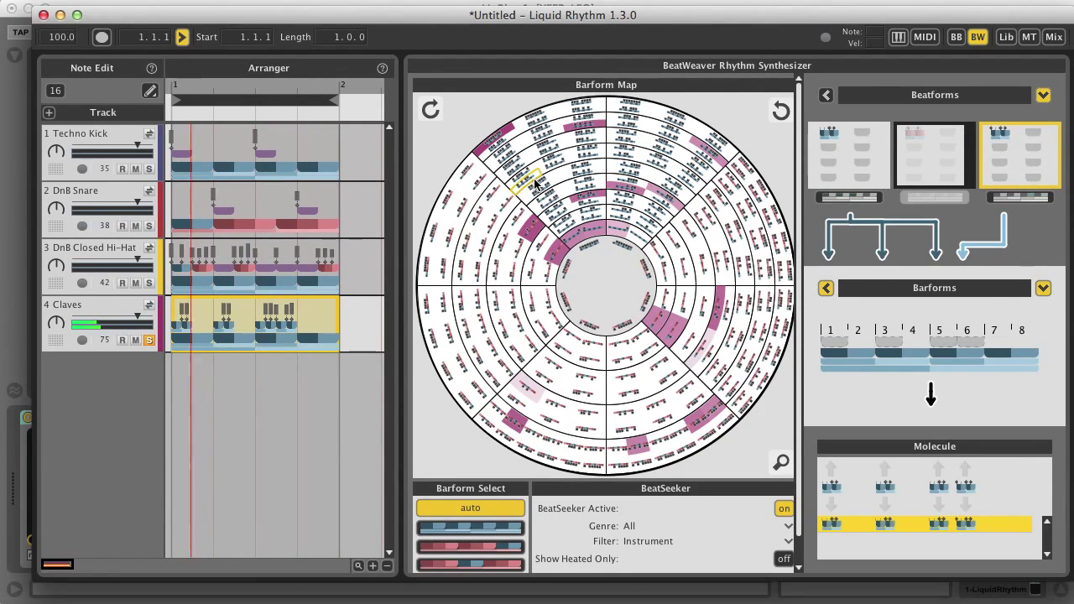
left_click(538, 115)
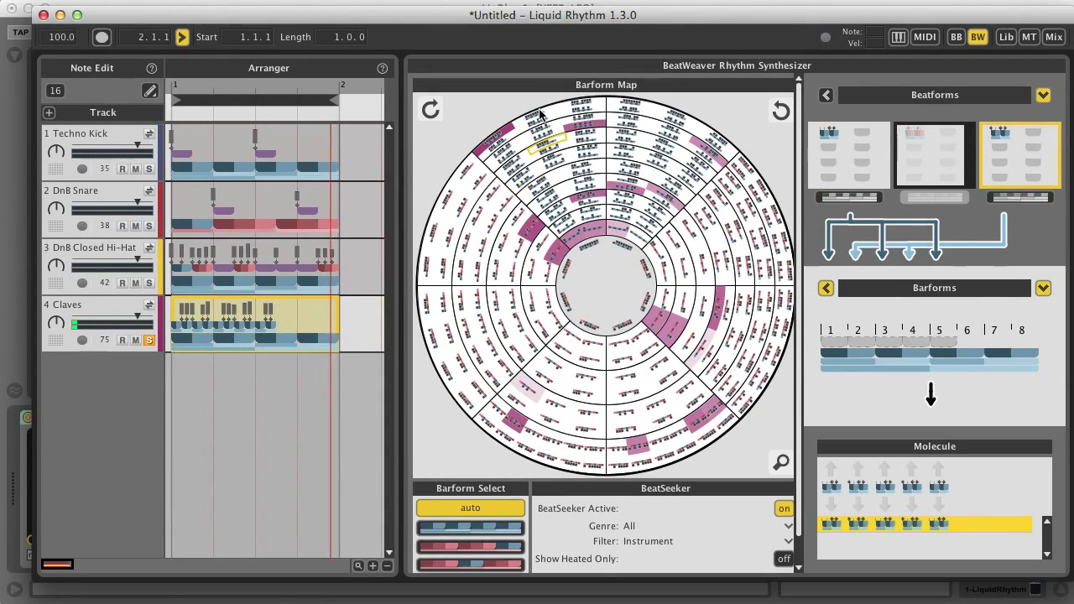
left_click(630, 110)
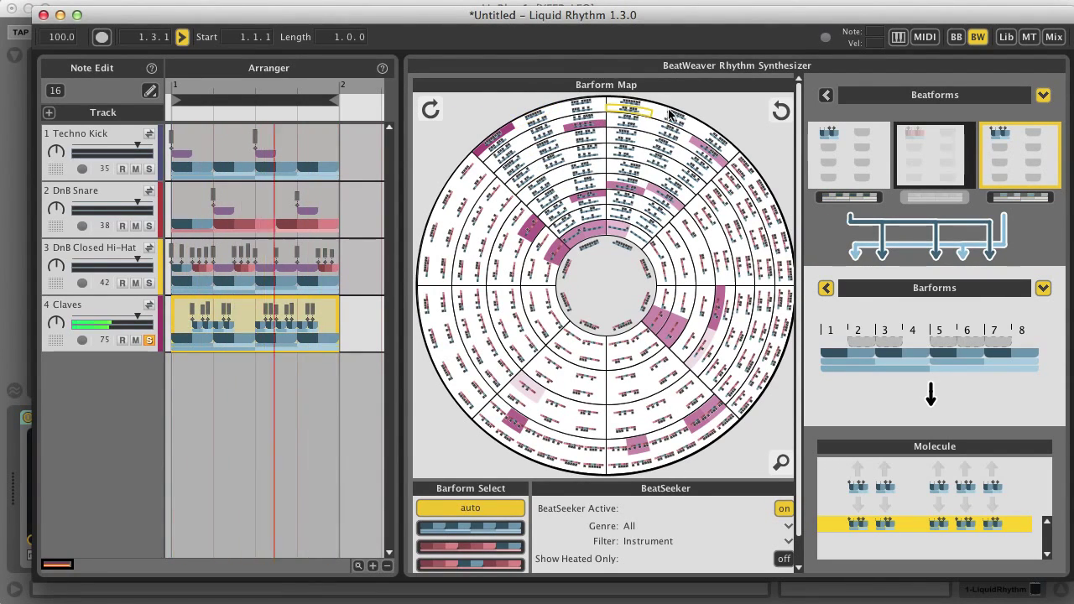
left_click(720, 143)
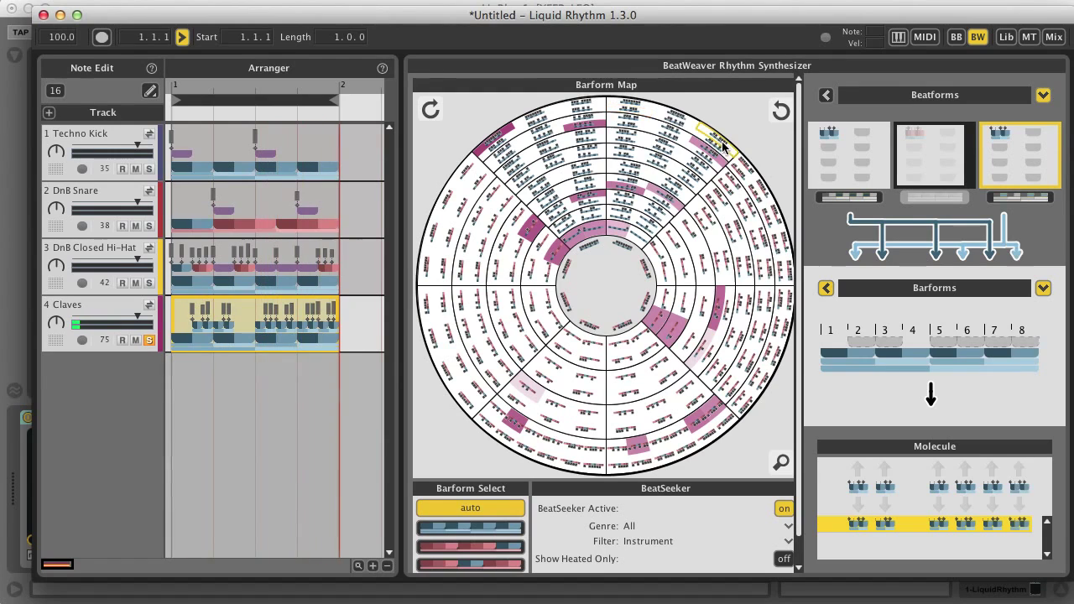
left_click(676, 119)
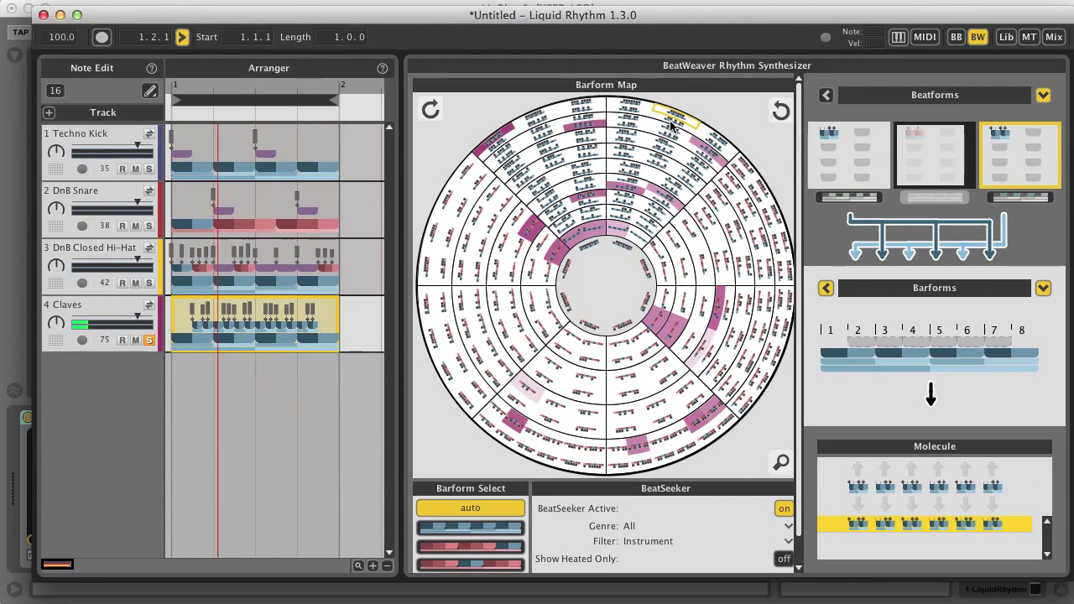
left_click(956, 38)
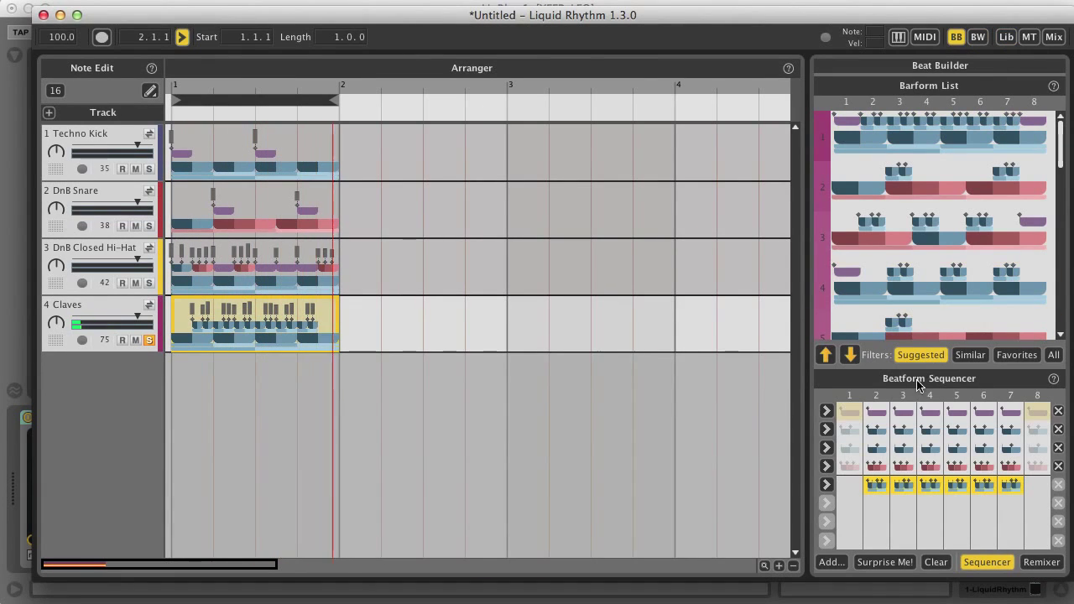
Step: Set sequencer steps 1 and 4 to the row 1 beatform and step 8 to row 2
left_click(851, 414)
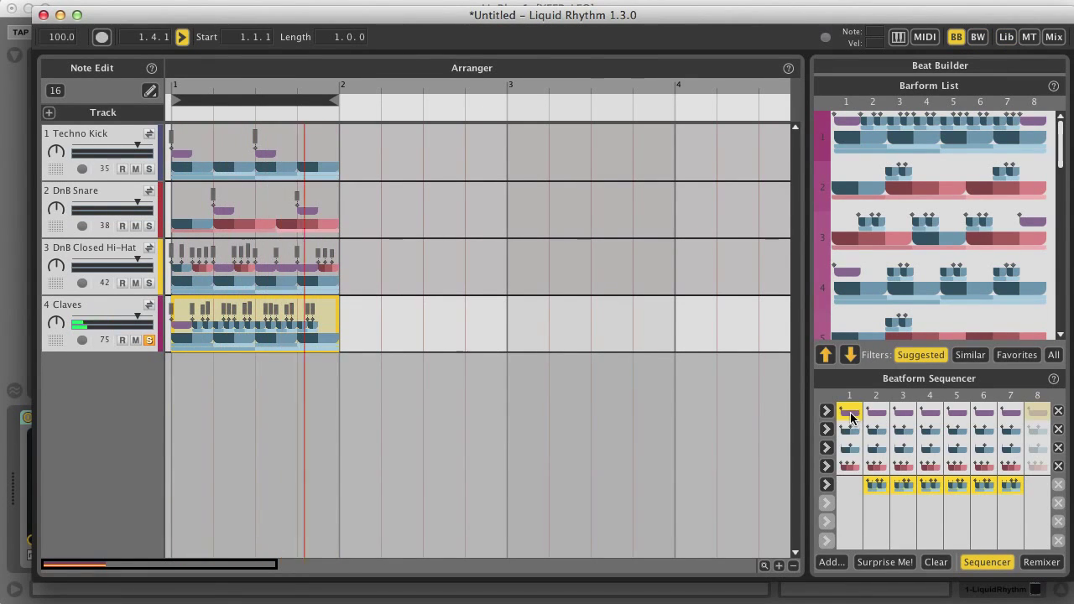
left_click(927, 416)
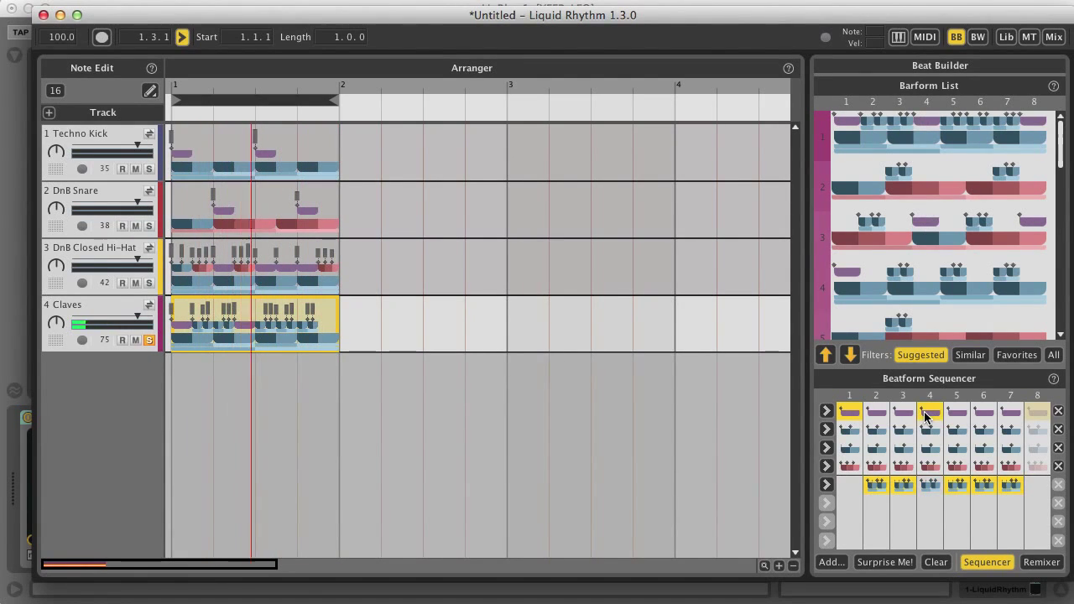
left_click(1037, 430)
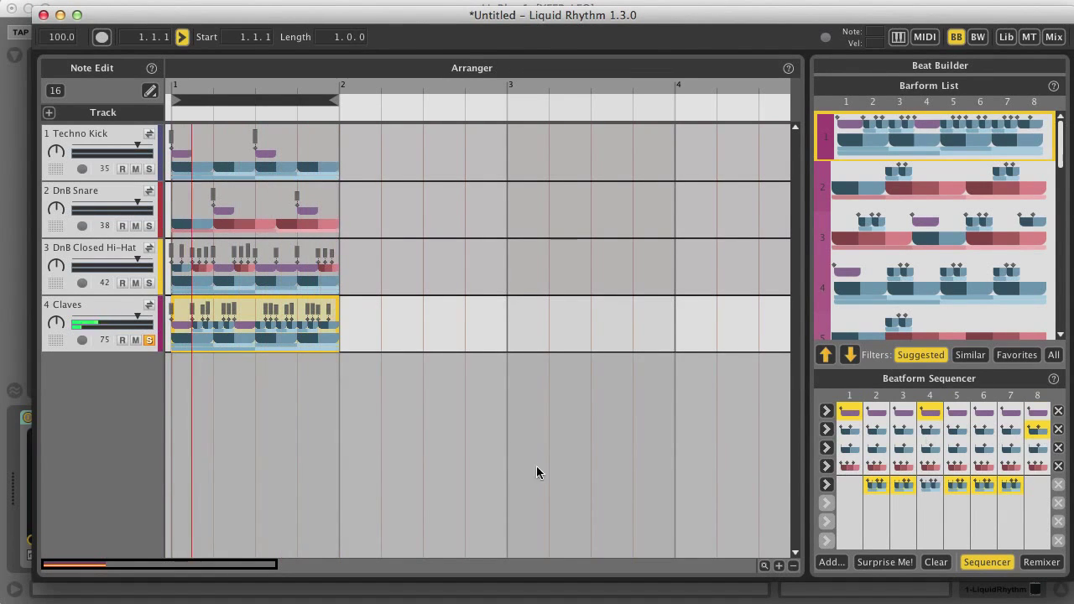
Step: Unsolo the Claves track and set sequencer step 3 to the row 2 beatform
left_click(149, 340)
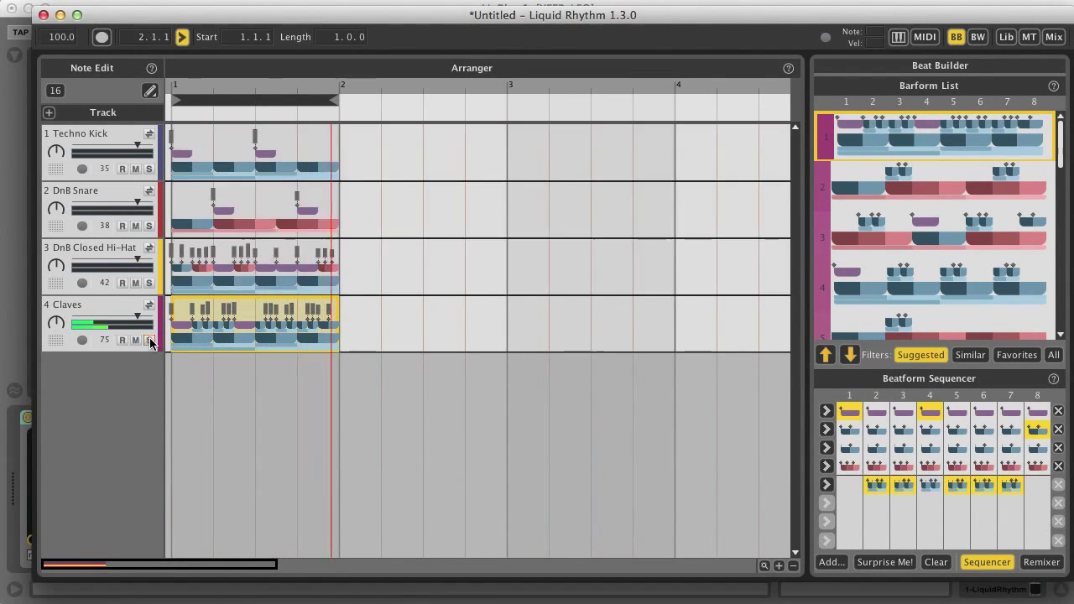
left_click_drag(163, 14, 162, 80)
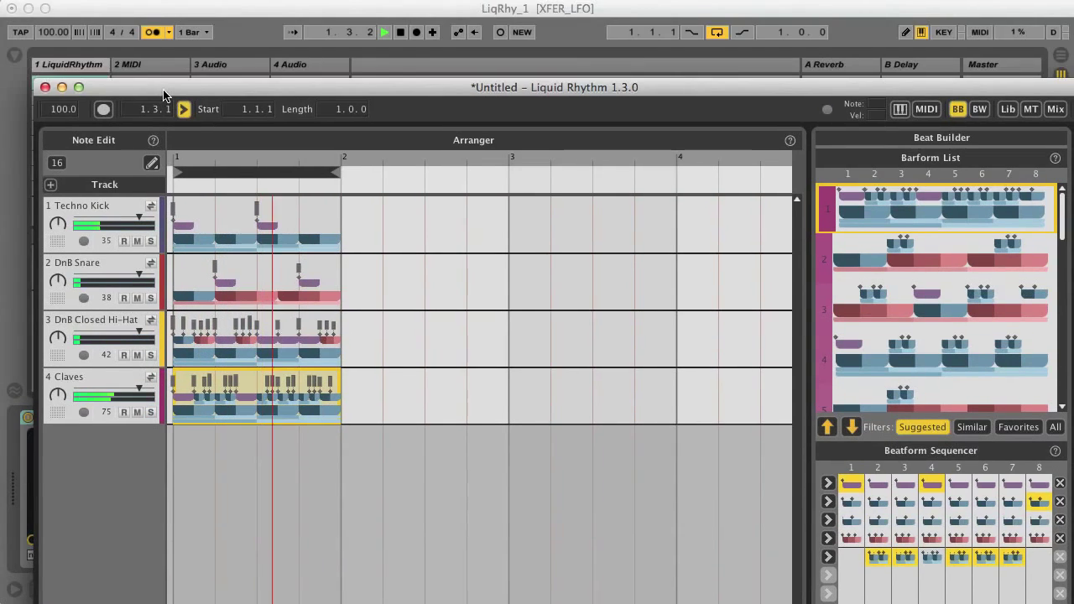
left_click(152, 35)
key("super+Tab")
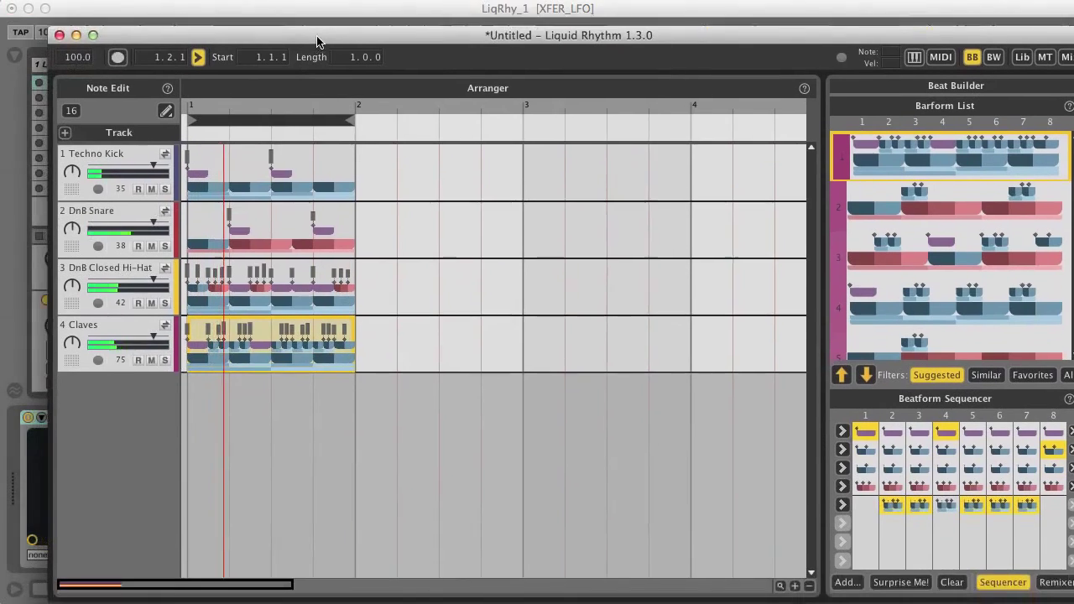
left_click_drag(318, 40, 319, 20)
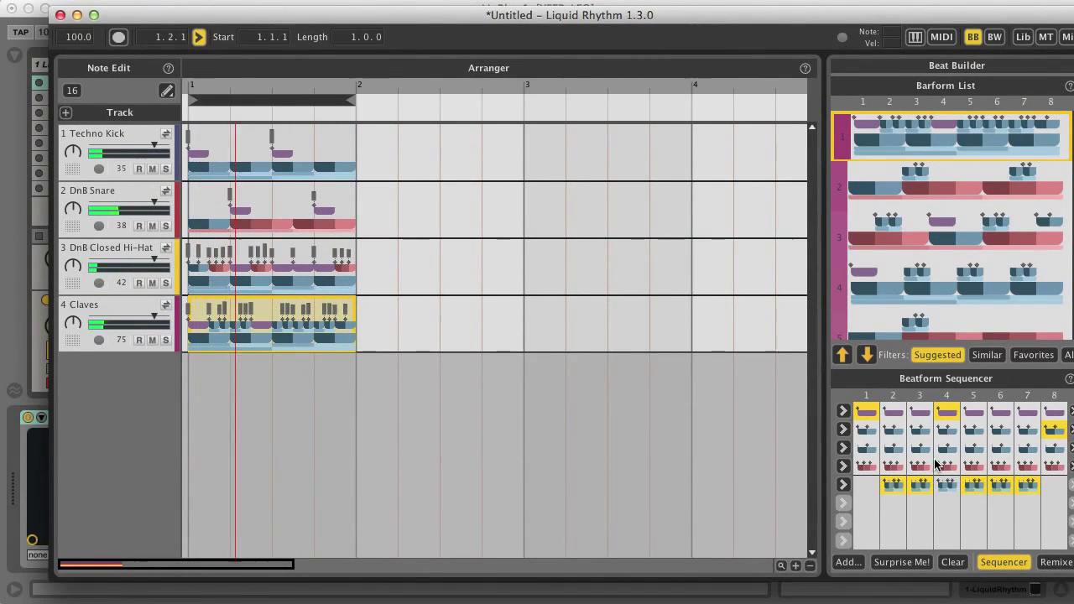
left_click(920, 431)
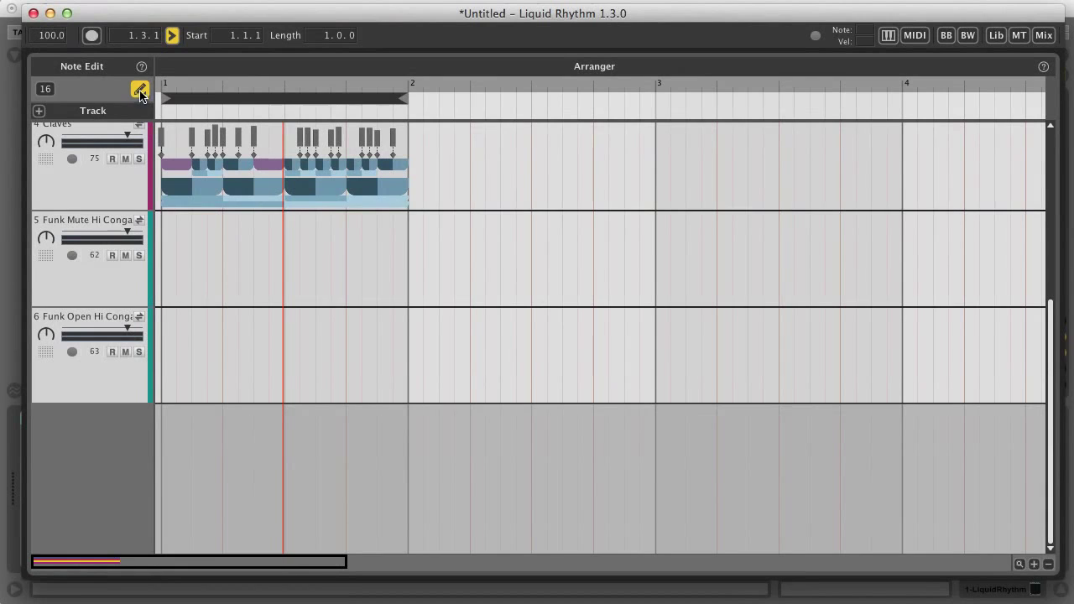
Step: Zoom into bar 1 and draw early hits on both conga tracks, including one near beat 2
left_click_drag(345, 566, 209, 565)
left_click(186, 357)
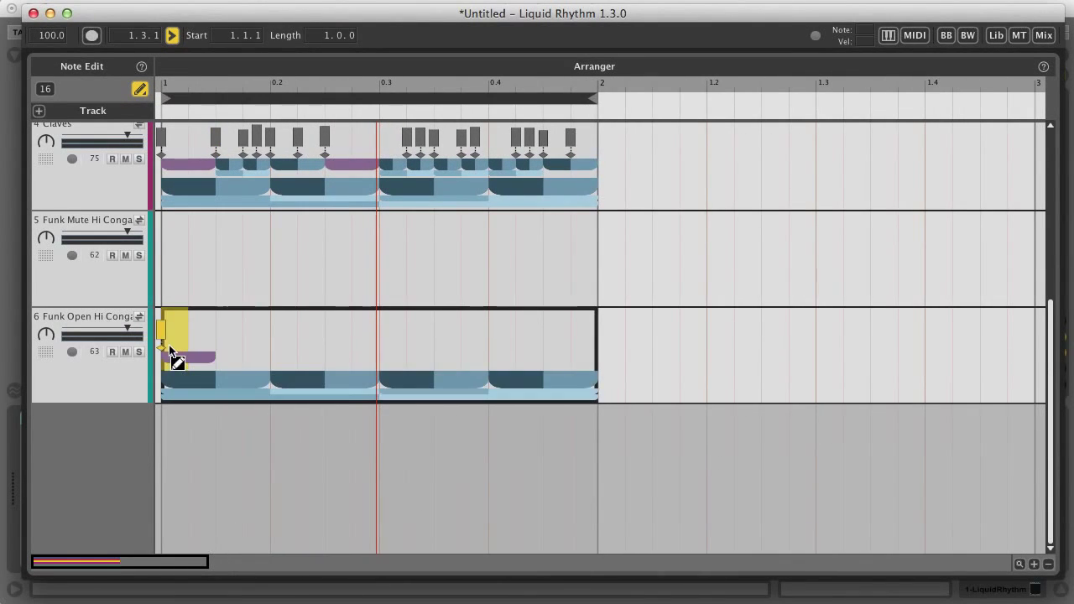
left_click(227, 262)
key("super+Tab")
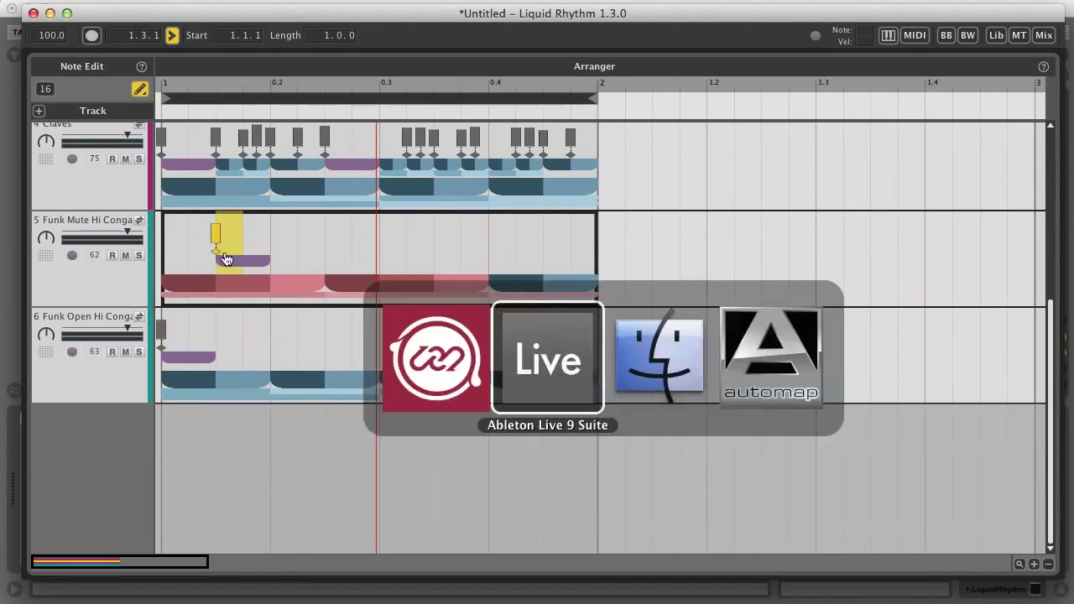
key("super+Tab")
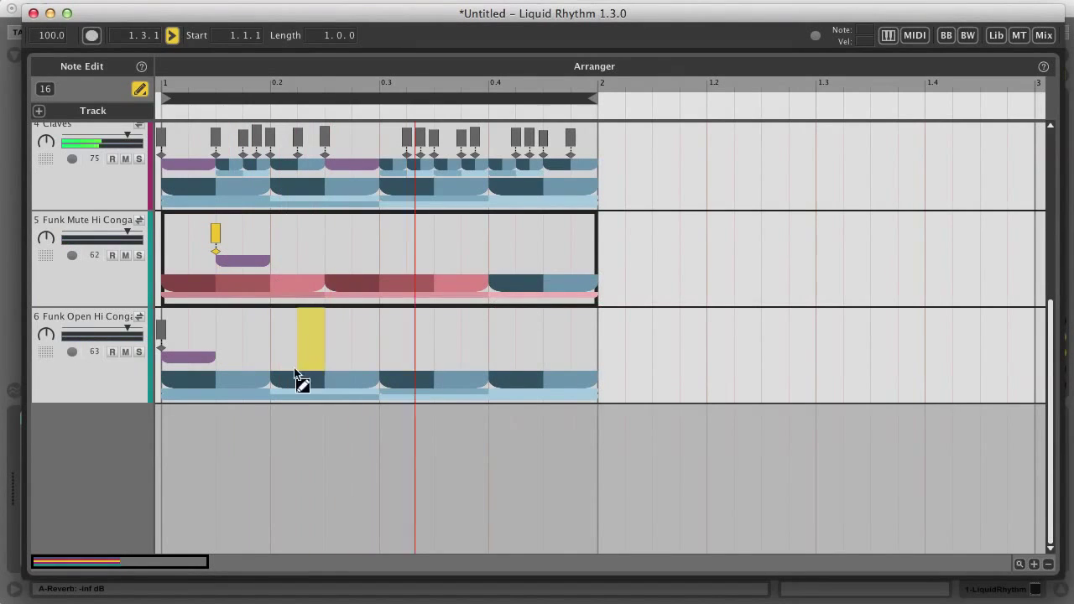
left_click(339, 356)
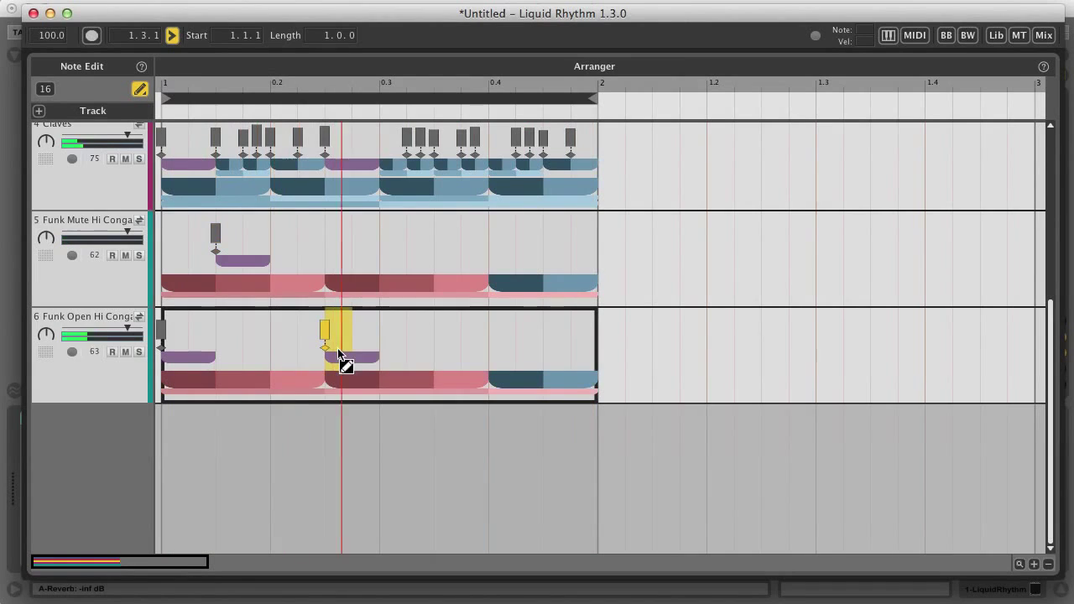
left_click(338, 359)
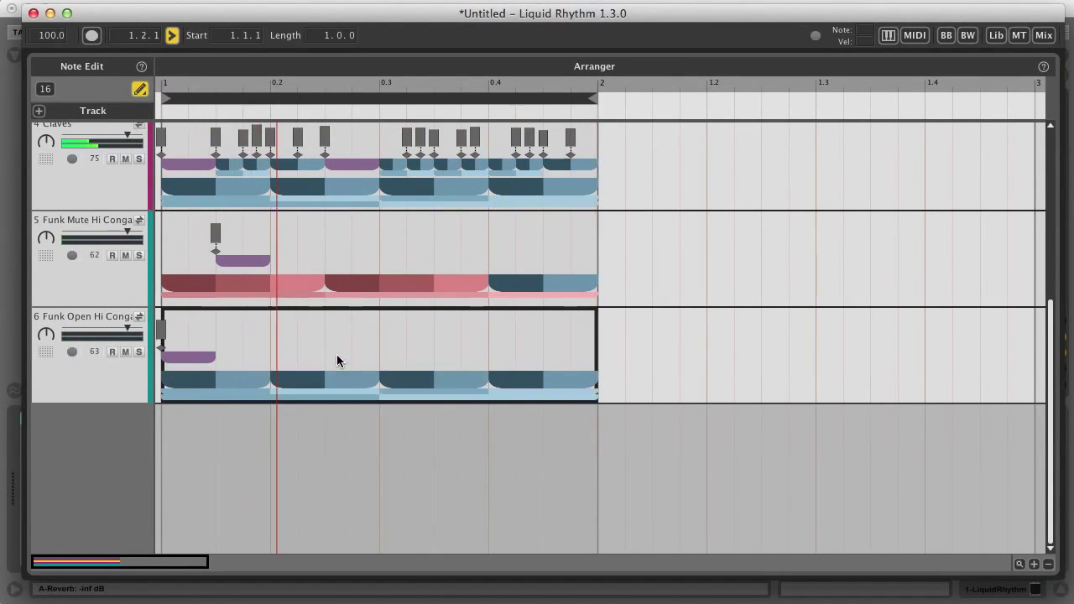
left_click(360, 359)
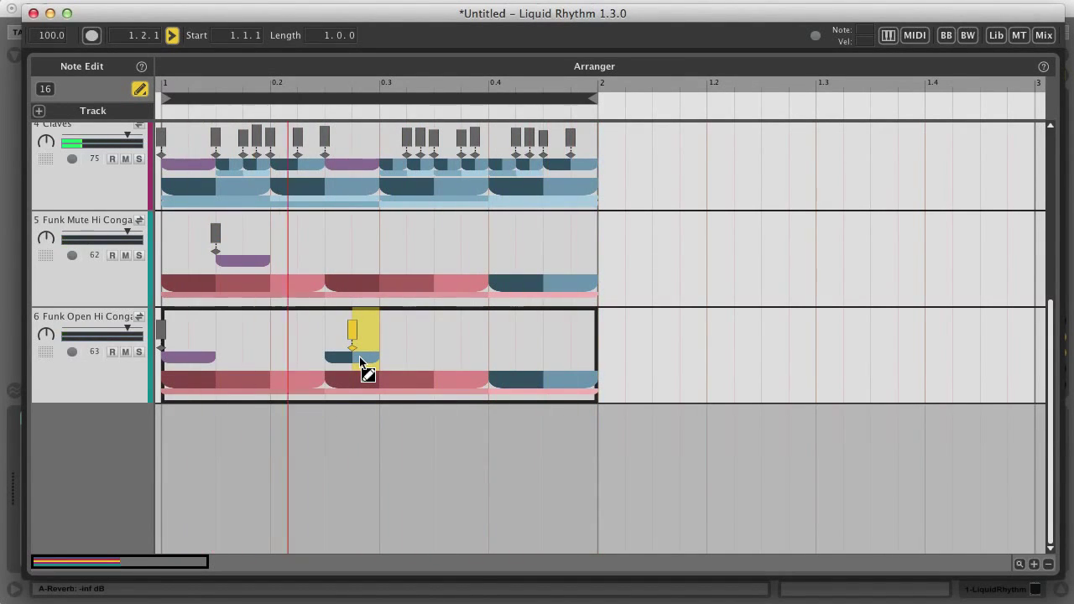
Step: Place, shift and delete hits around beat 3 on Funk Mute Hi Conga
left_click(407, 264)
left_click_drag(406, 263, 403, 271)
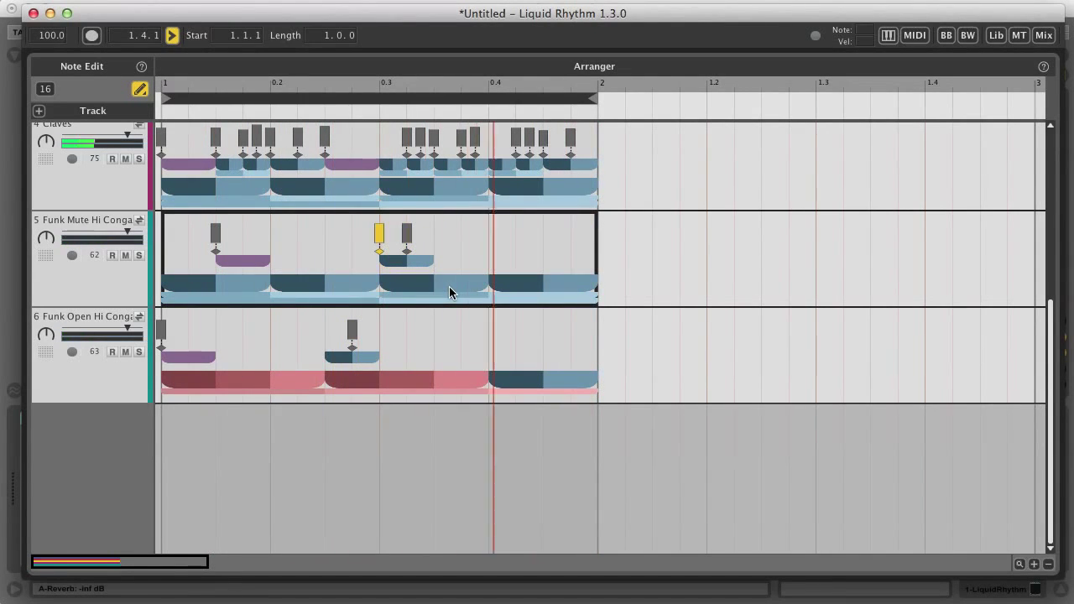
left_click(379, 243)
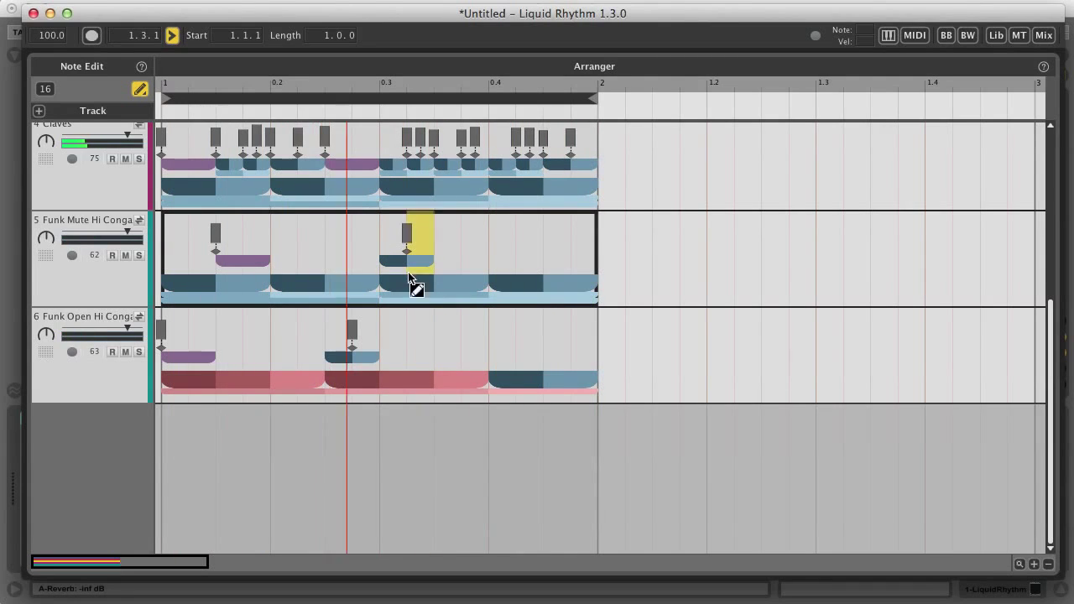
left_click(476, 344)
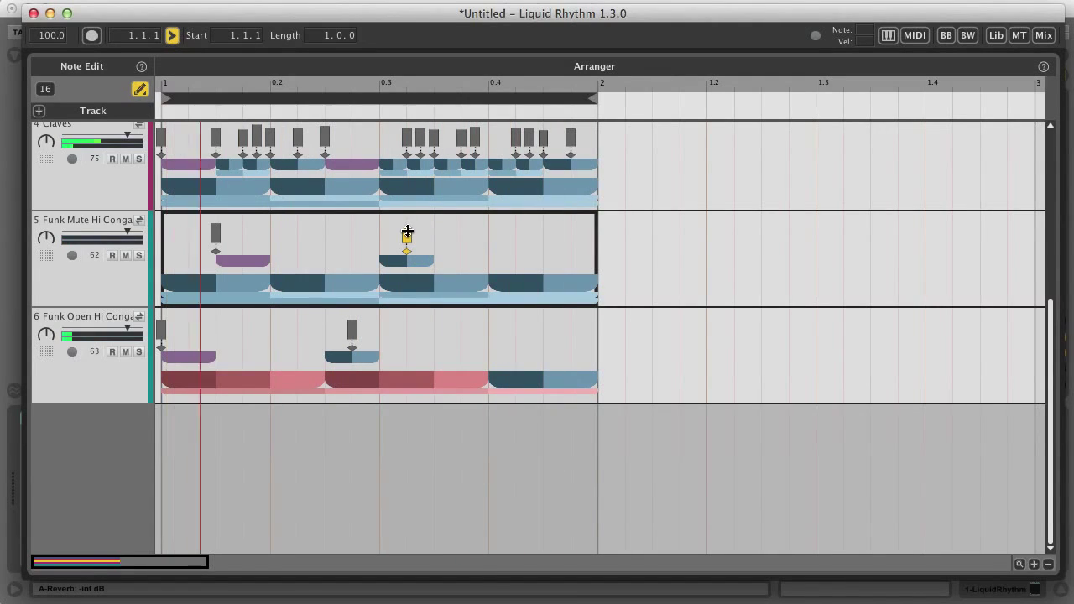
left_click(447, 254)
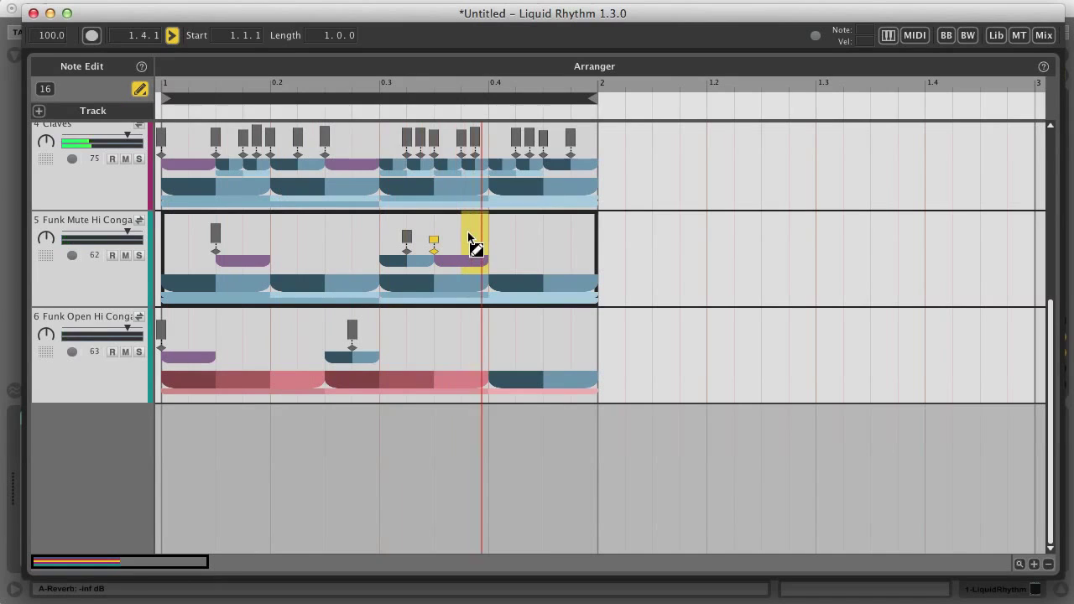
left_click(473, 241)
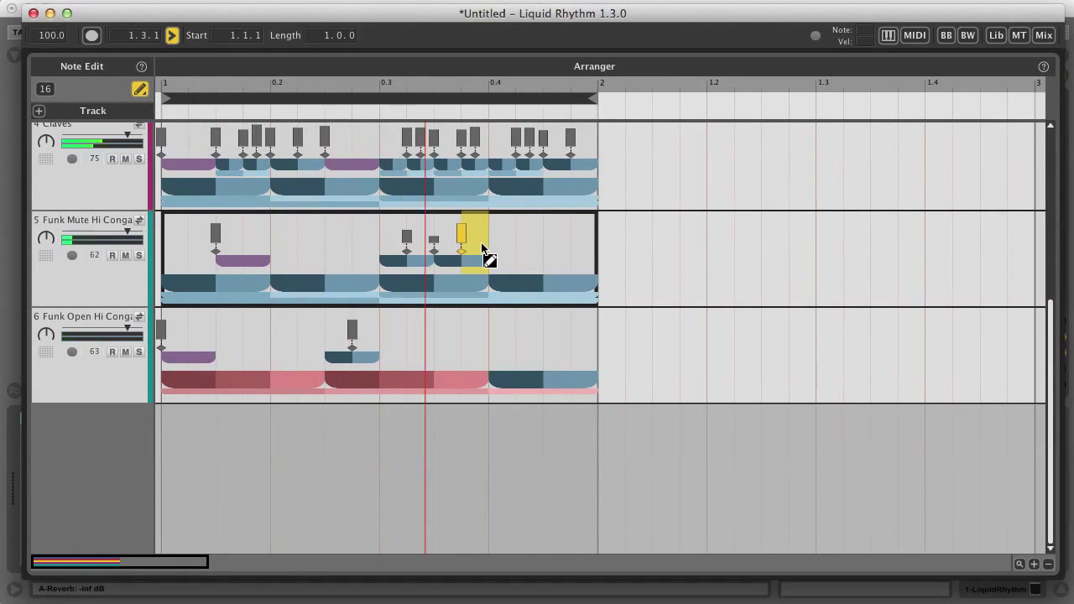
left_click(433, 239)
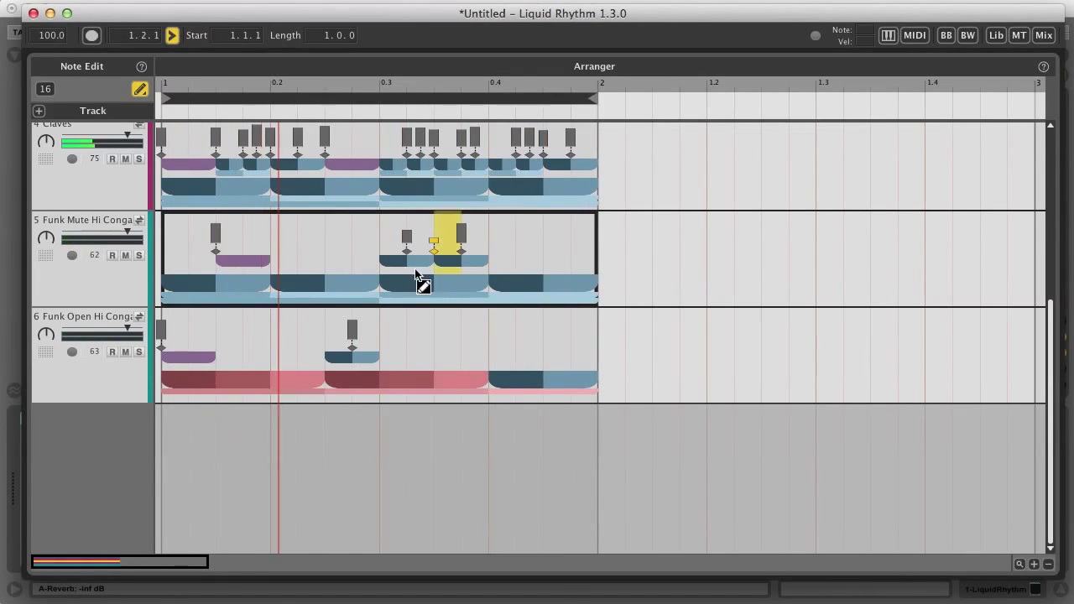
left_click(440, 252)
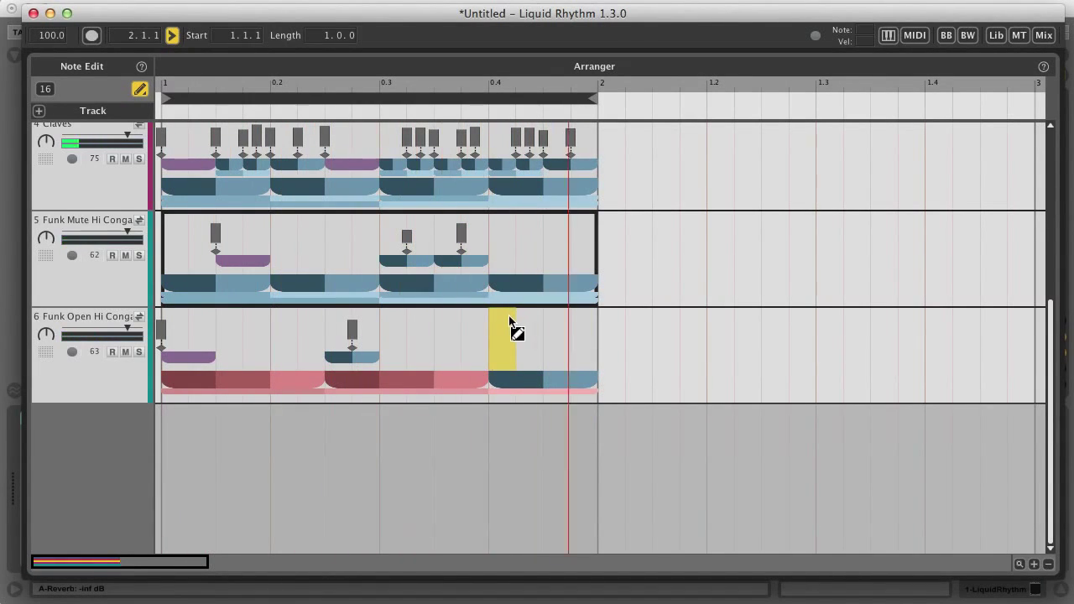
scroll(141, 183, "up", 1)
left_click(139, 157)
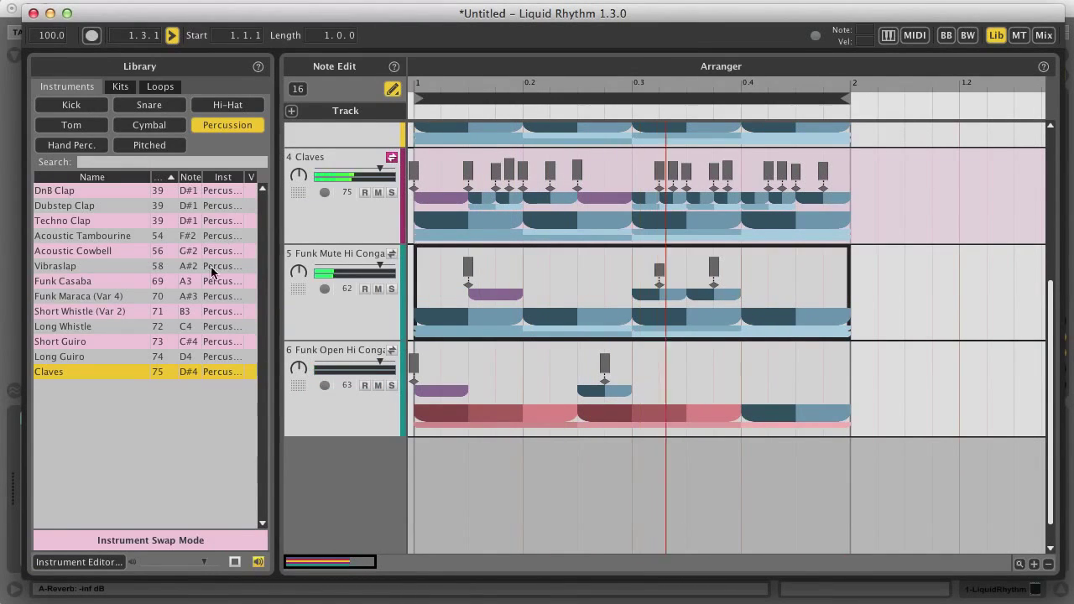
Step: Swap track 4 to Funk Casaba, then Funk Maraca (Var 4), finally High Agogo (Var 2)
left_click(72, 281)
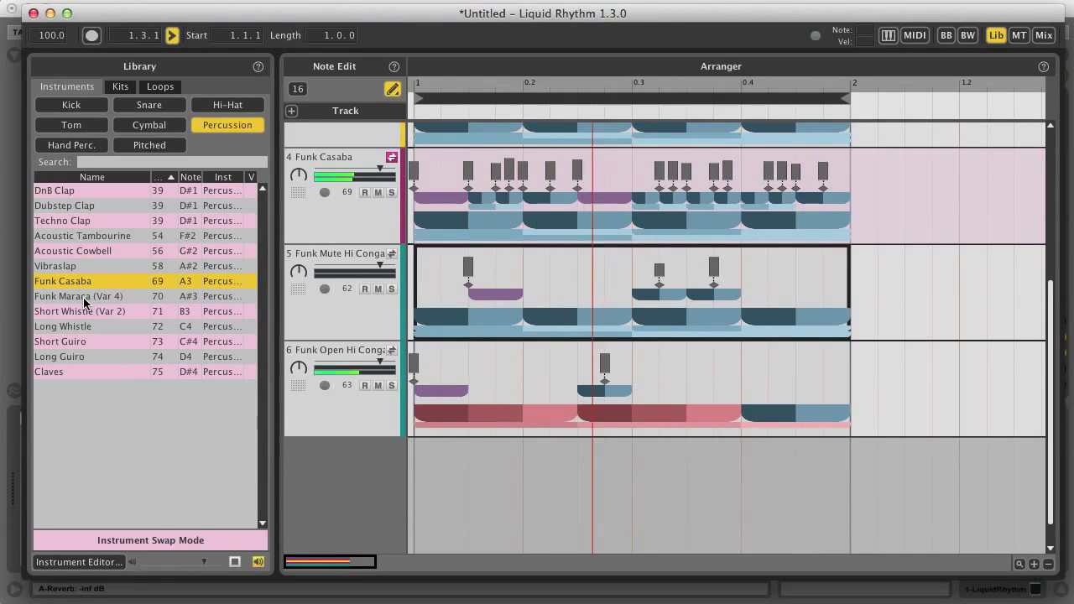
left_click(85, 301)
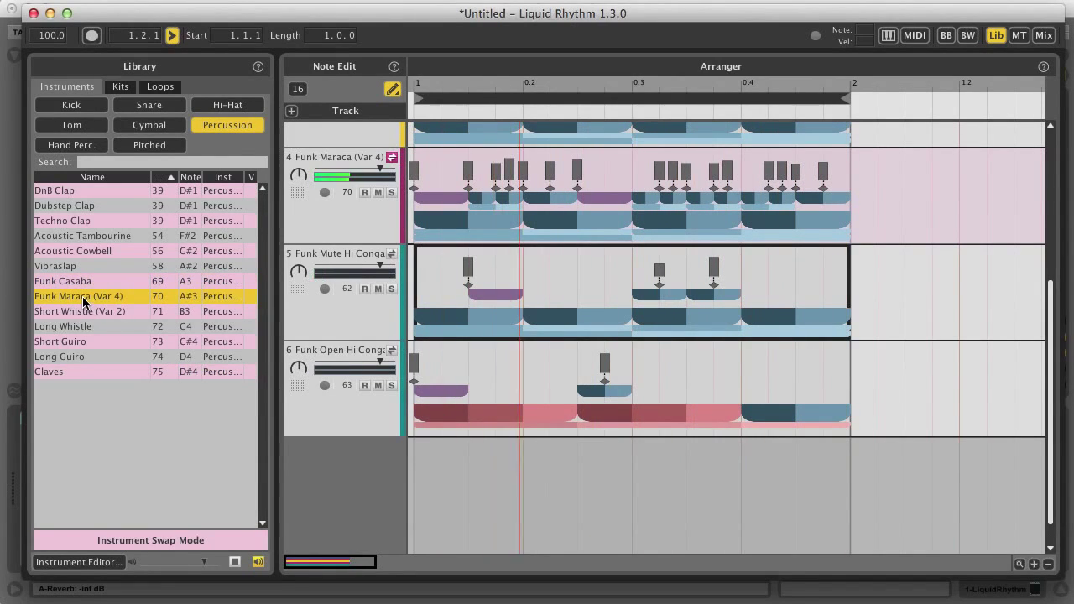
left_click(71, 144)
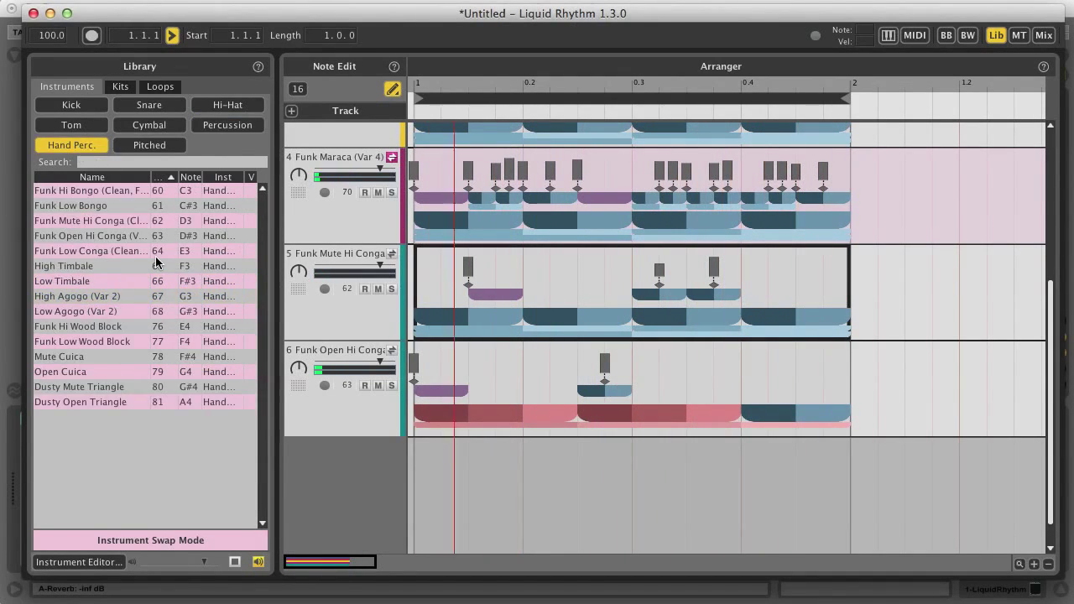
left_click(73, 298)
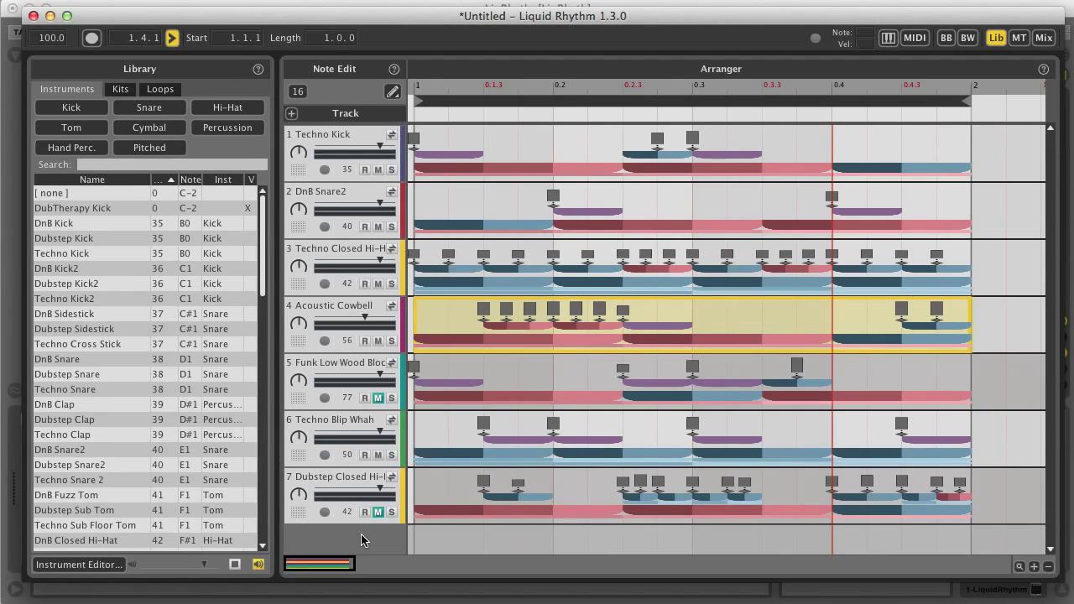
Step: Open the Instrument Editor and cancel loading an audio sample
left_click(84, 566)
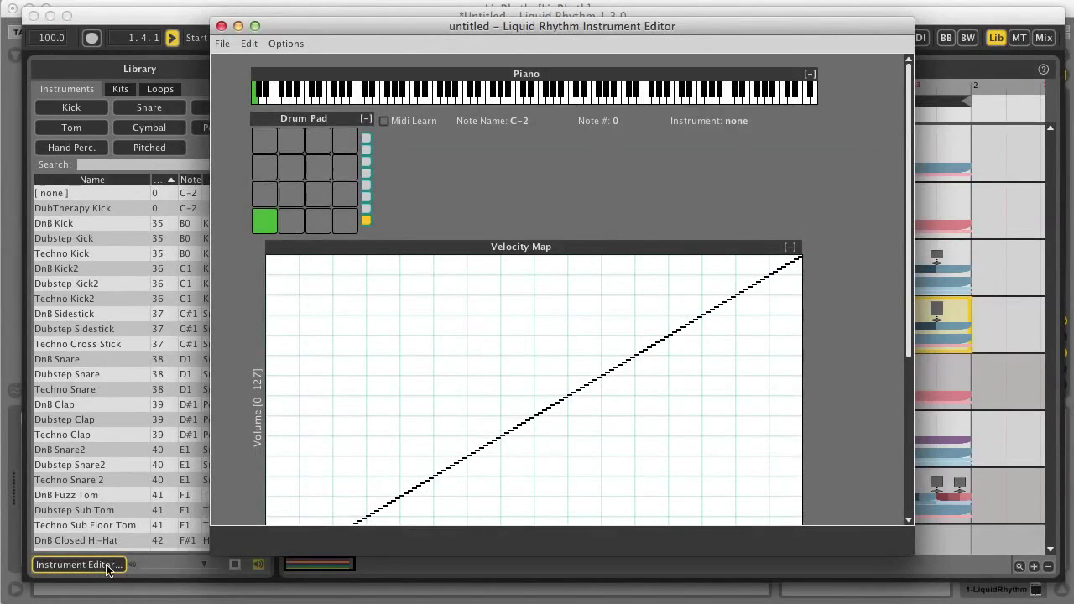
left_click(222, 43)
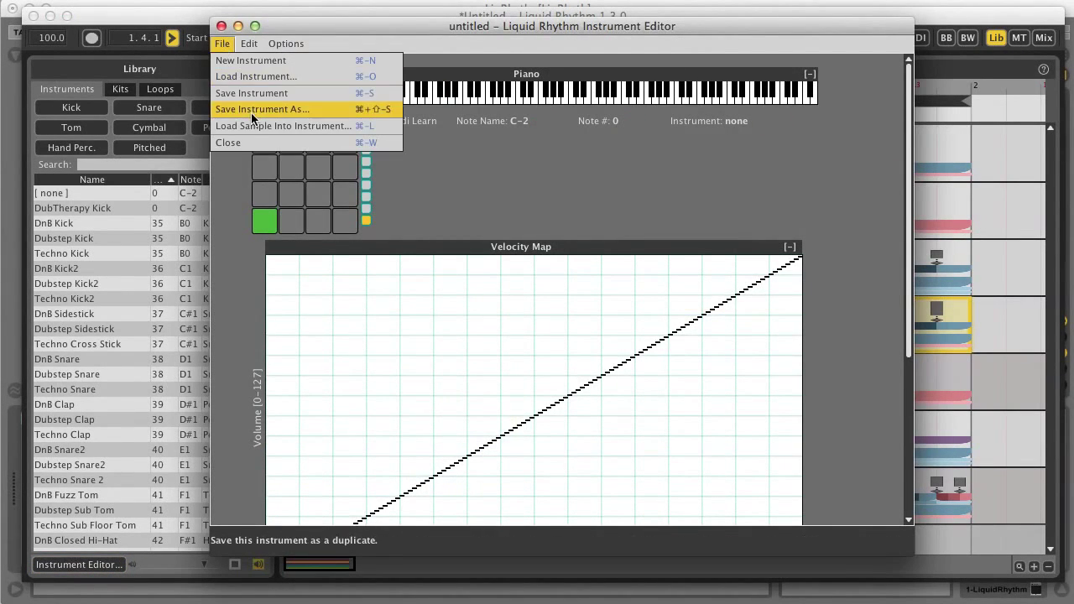
left_click(274, 126)
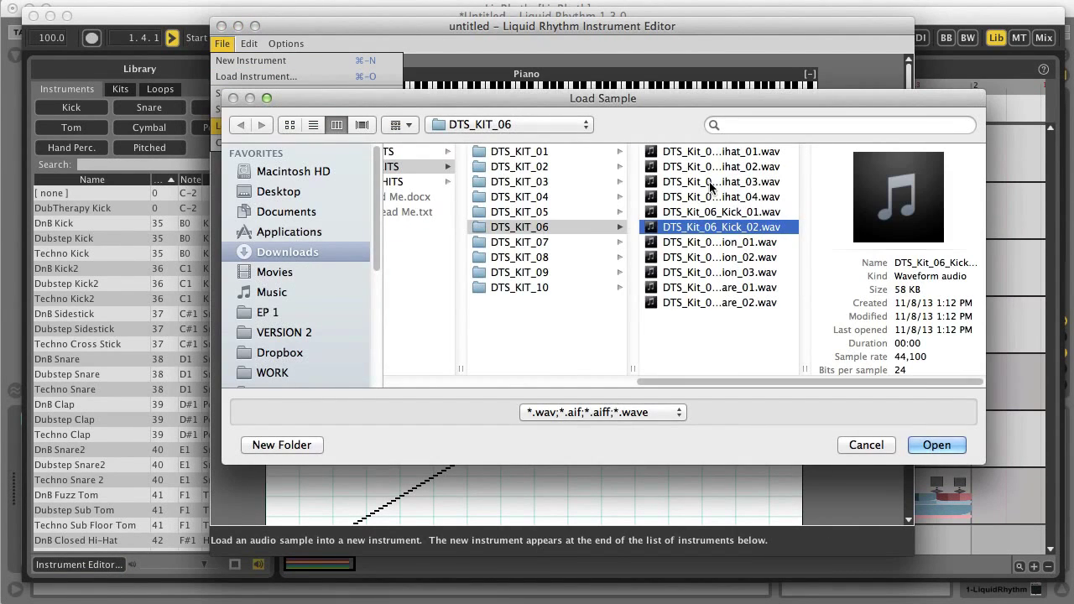
key("Return")
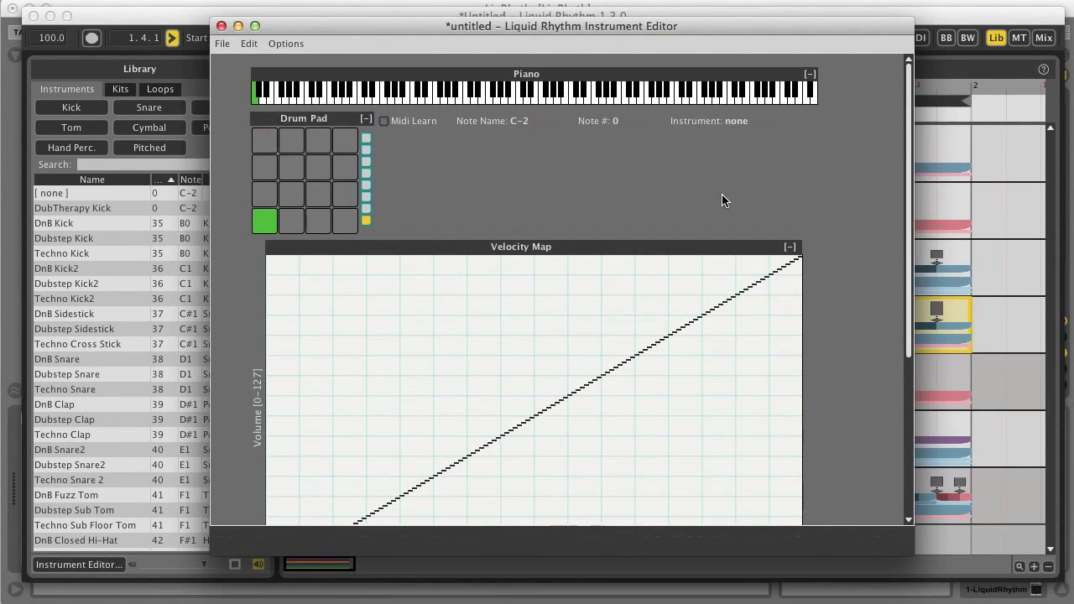
Step: Curve the velocity map and save the instrument
scroll(642, 292, "down", 10)
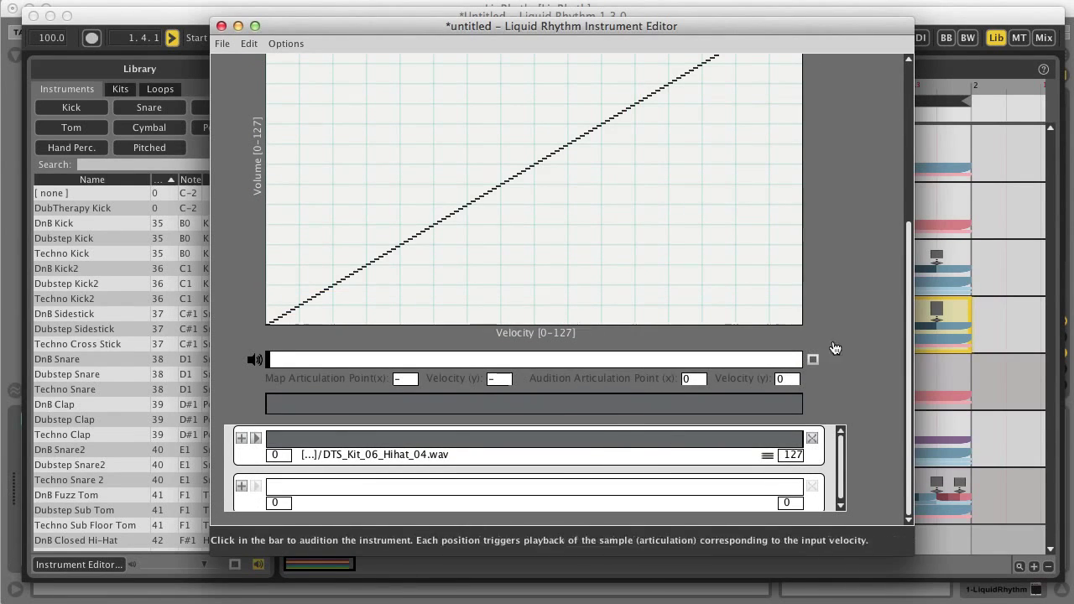
left_click_drag(910, 313, 924, 211)
scroll(833, 255, "up", 2)
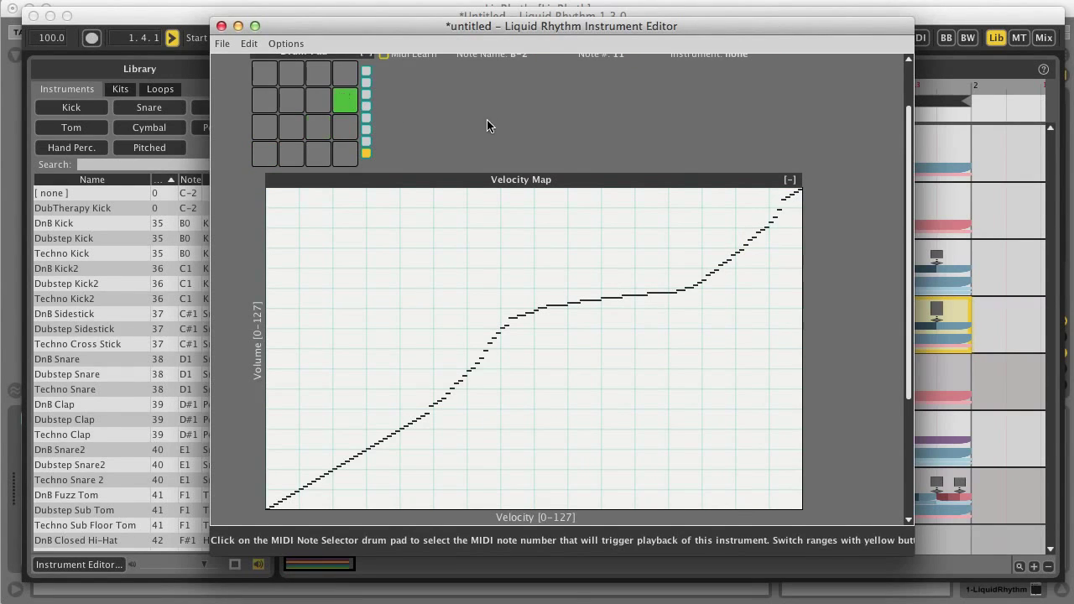
scroll(479, 118, "up", 4)
left_click(222, 43)
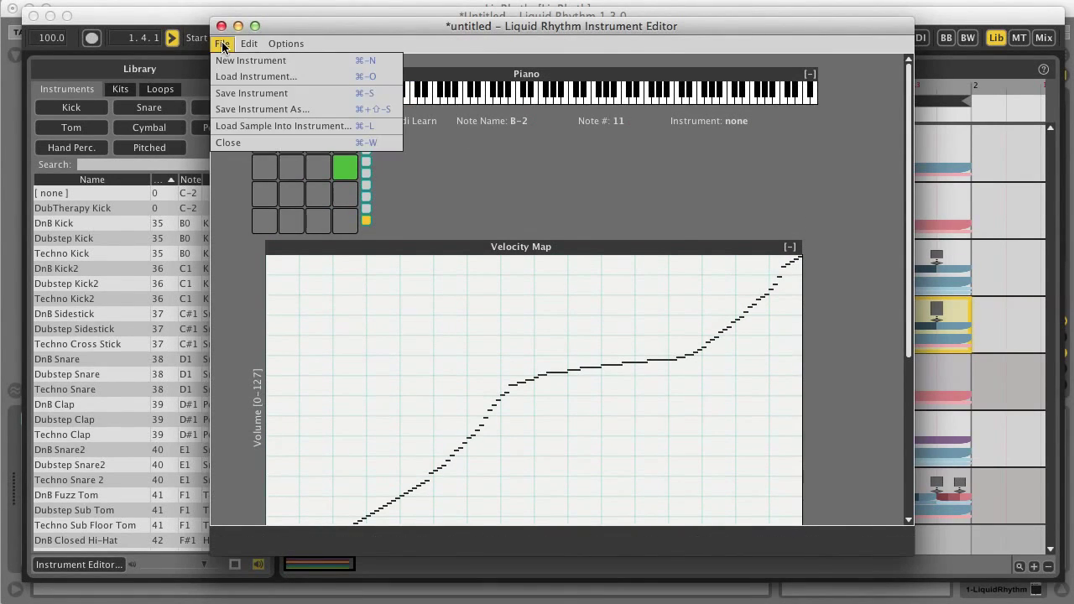
left_click(252, 94)
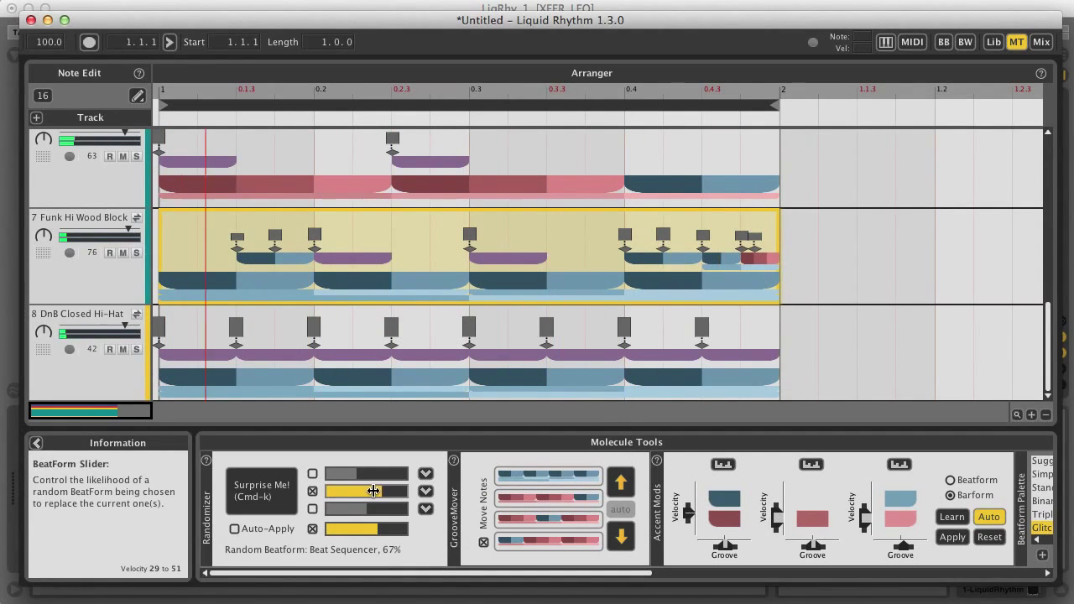
Step: Set velocity randomness to about 83% and randomize the Funk Hi Wood Block pattern repeatedly
mouse_move(379, 492)
left_mouse_down()
mouse_move(349, 491)
mouse_move(386, 491)
left_mouse_up()
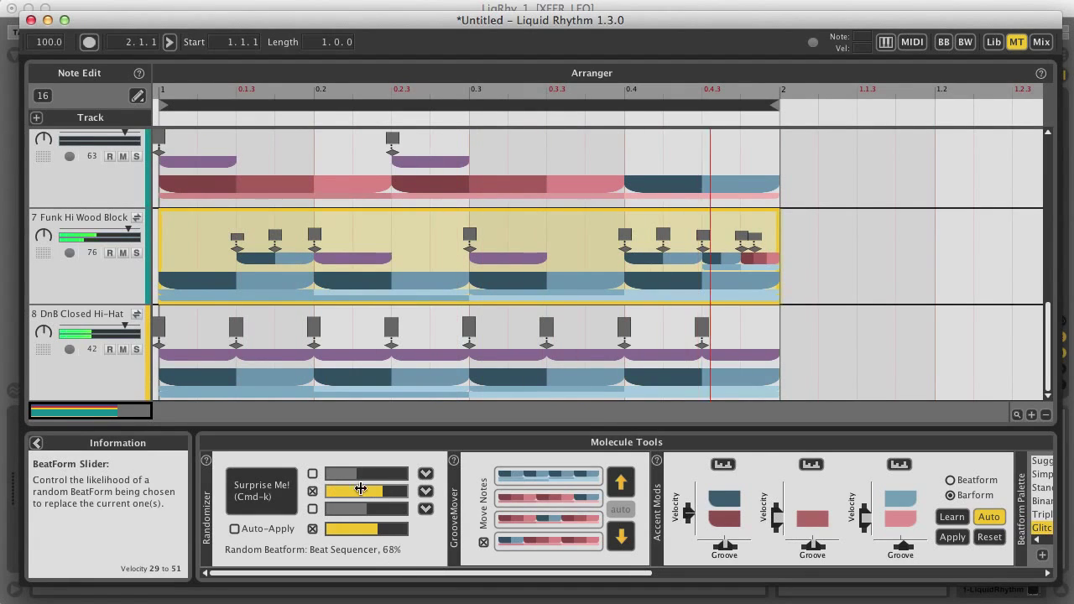
left_click(313, 474)
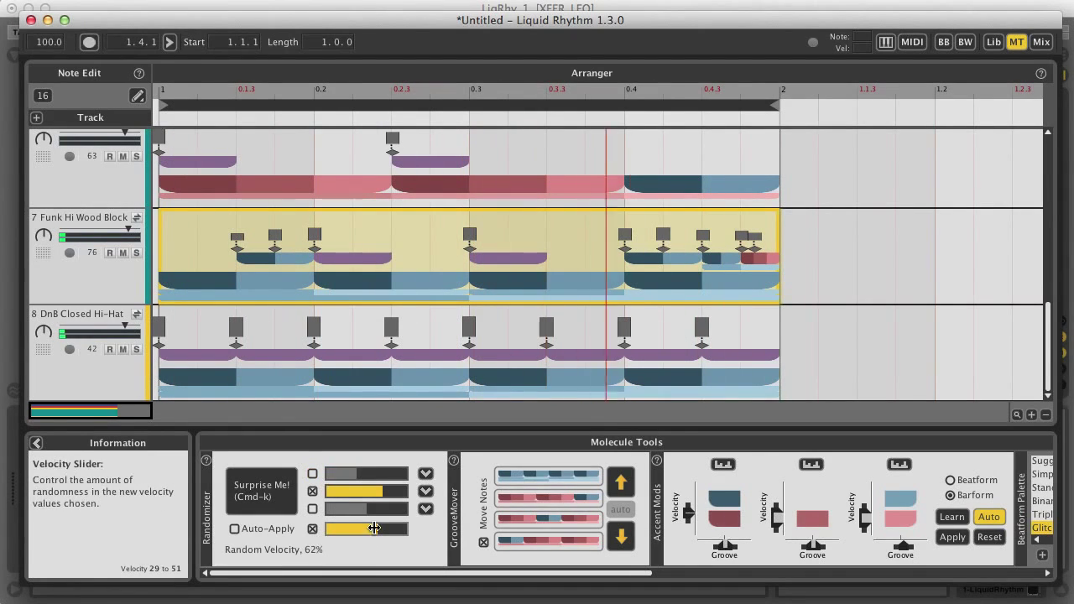
left_click_drag(377, 529, 396, 529)
left_click_drag(384, 492, 369, 492)
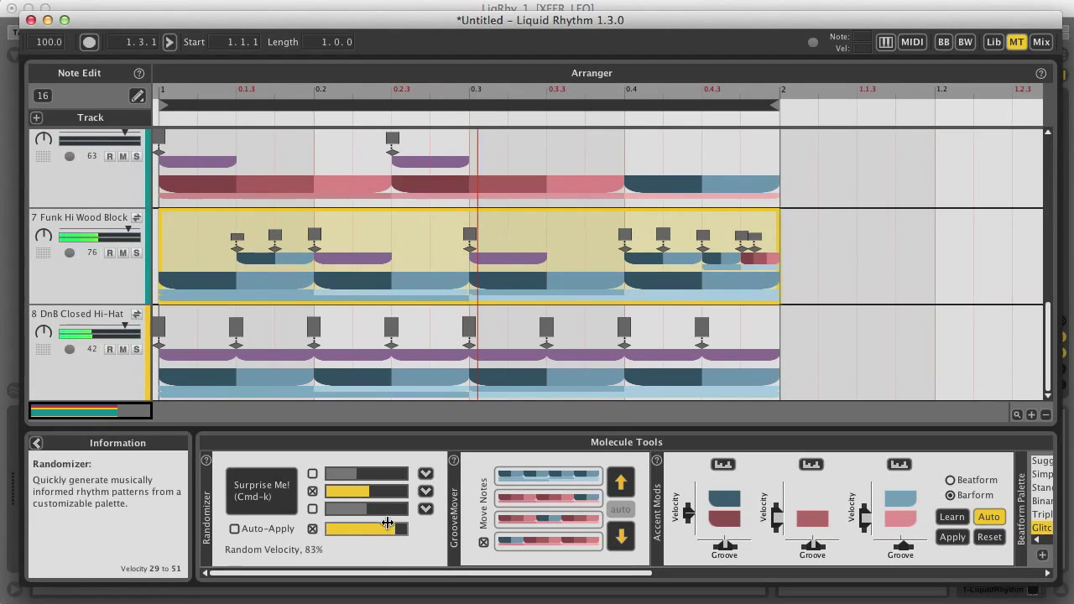
left_click(261, 500)
left_click(263, 500)
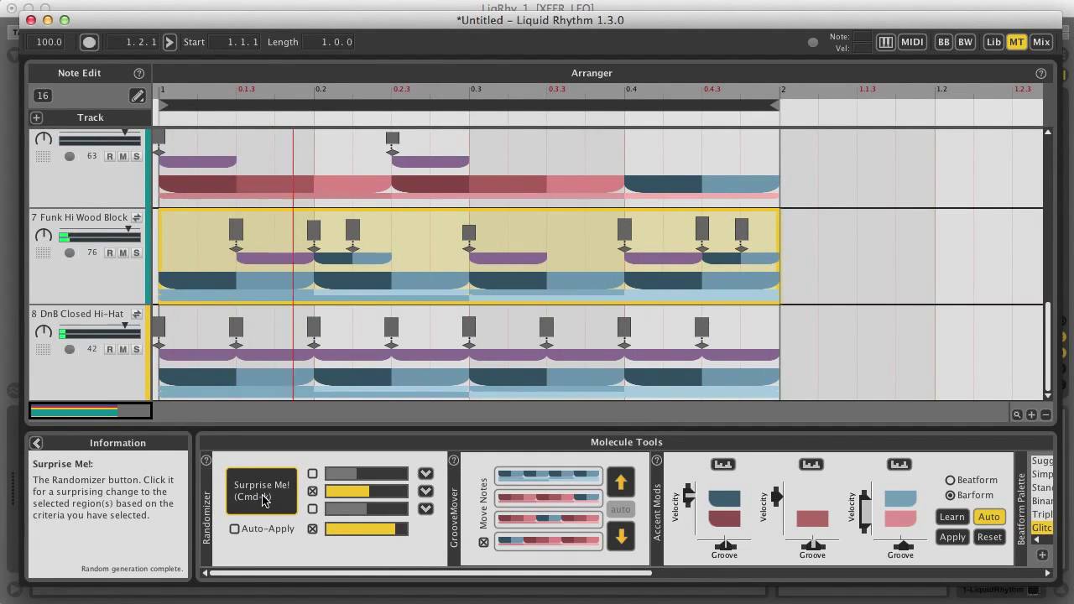
left_click(263, 500)
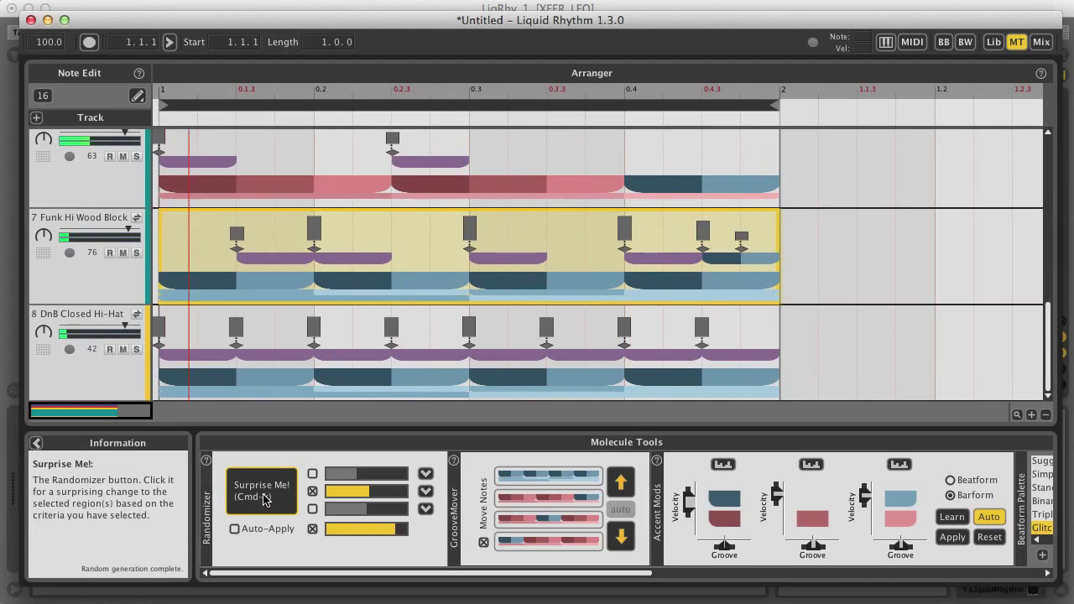
left_click(263, 501)
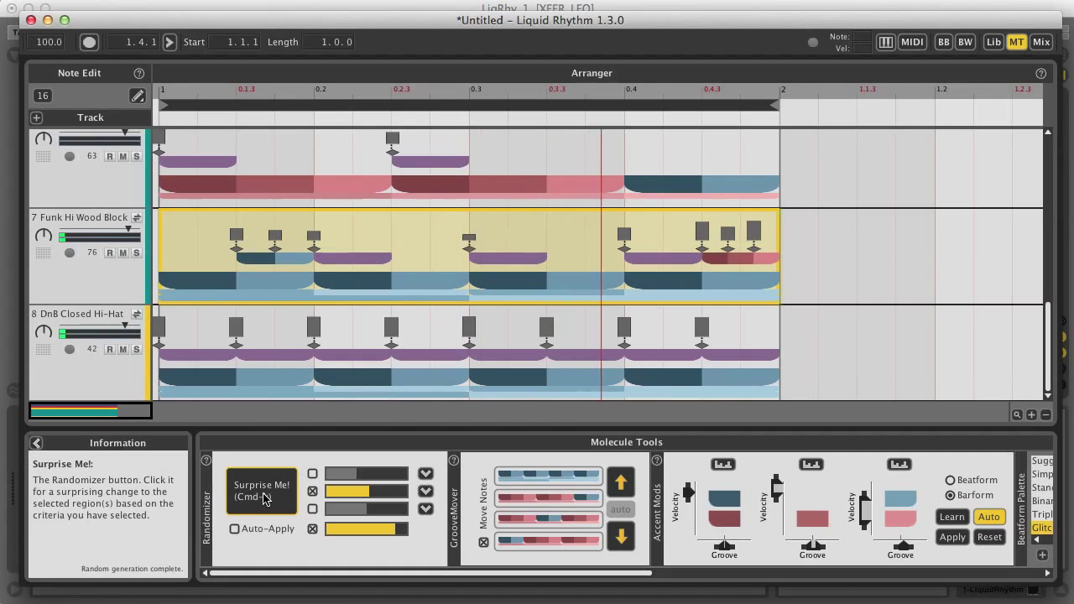
left_click(262, 500)
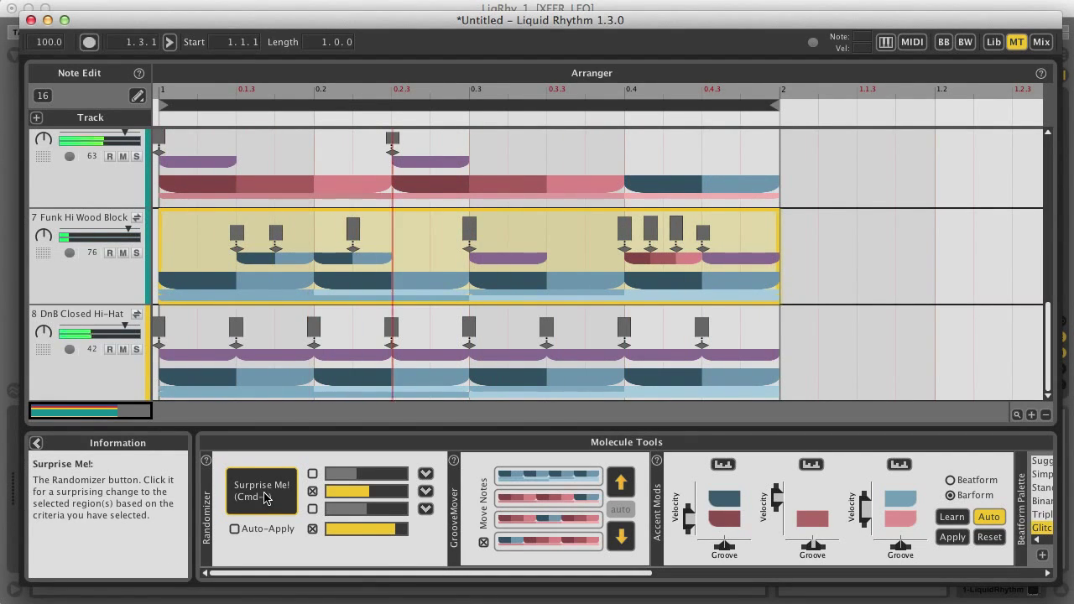
left_click_drag(335, 573, 372, 579)
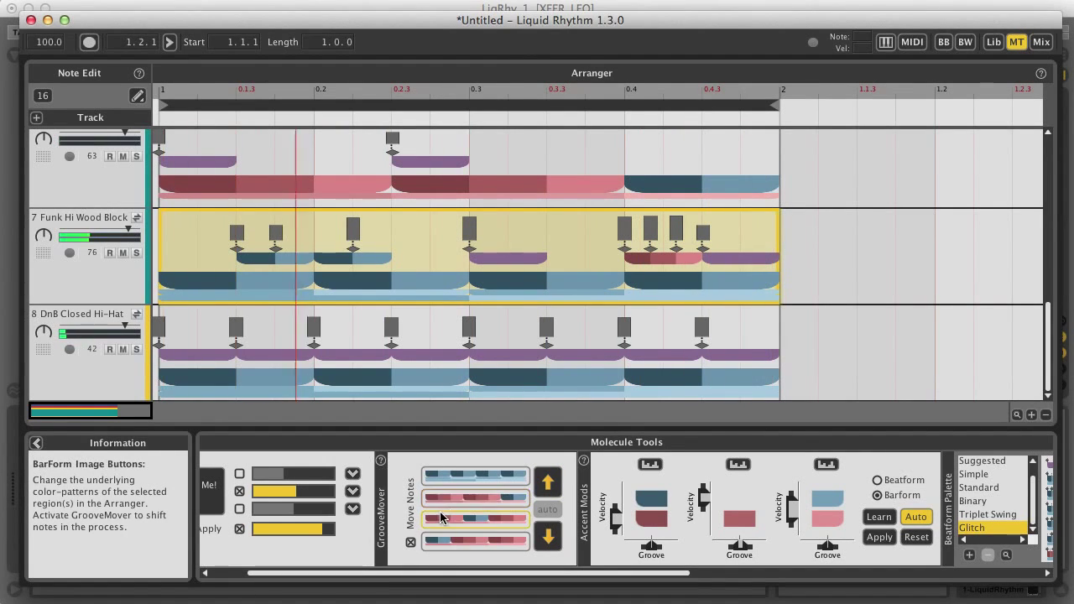
Step: Enable Move Notes and try the second, third and fourth barform colour patterns, ending on the third
left_click(412, 544)
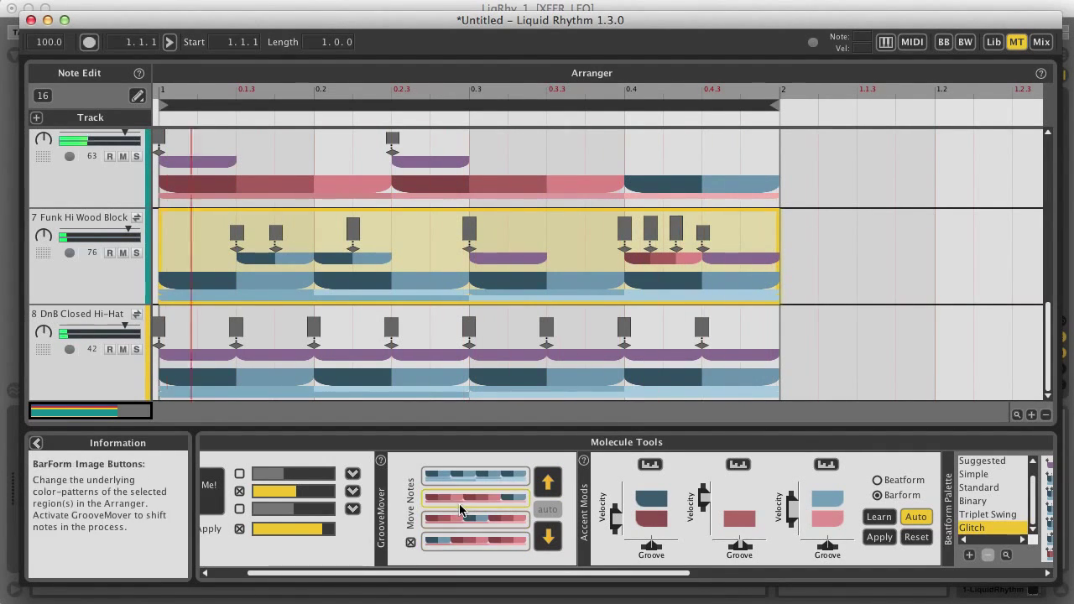
left_click(460, 499)
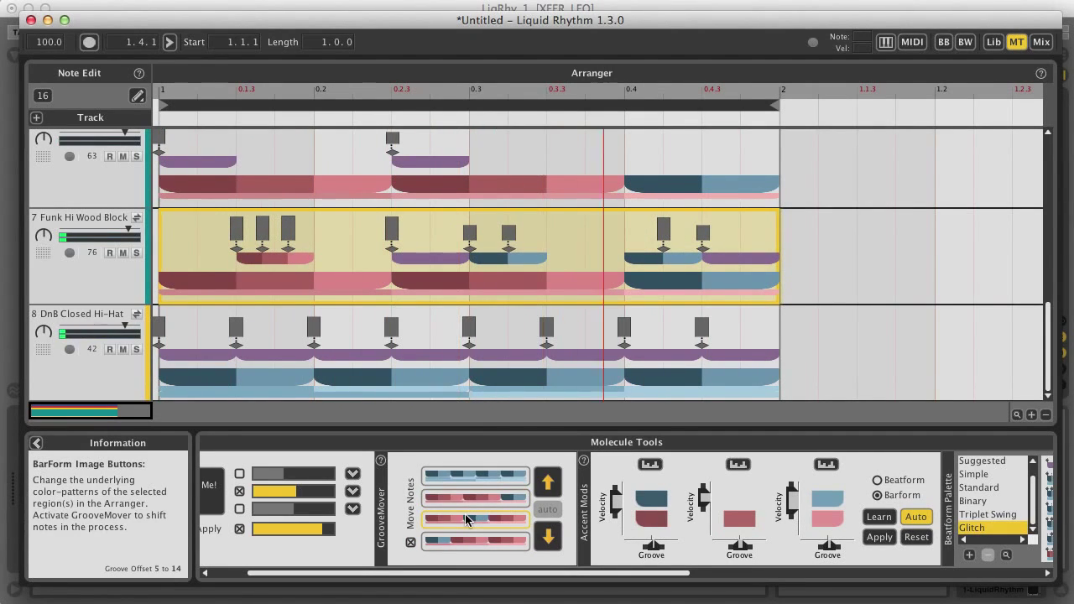
left_click(465, 516)
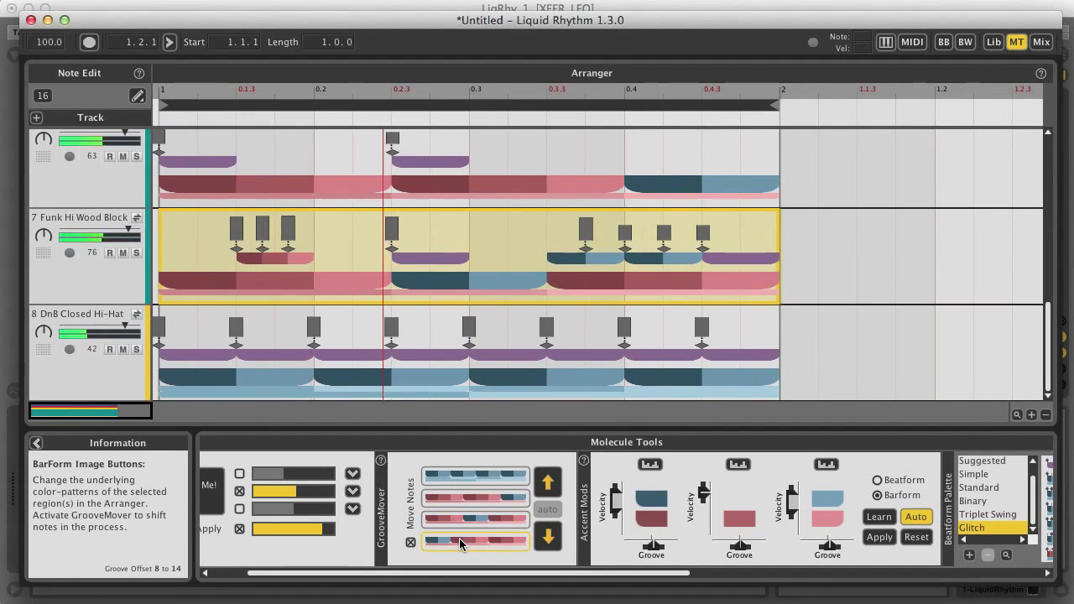
left_click(459, 541)
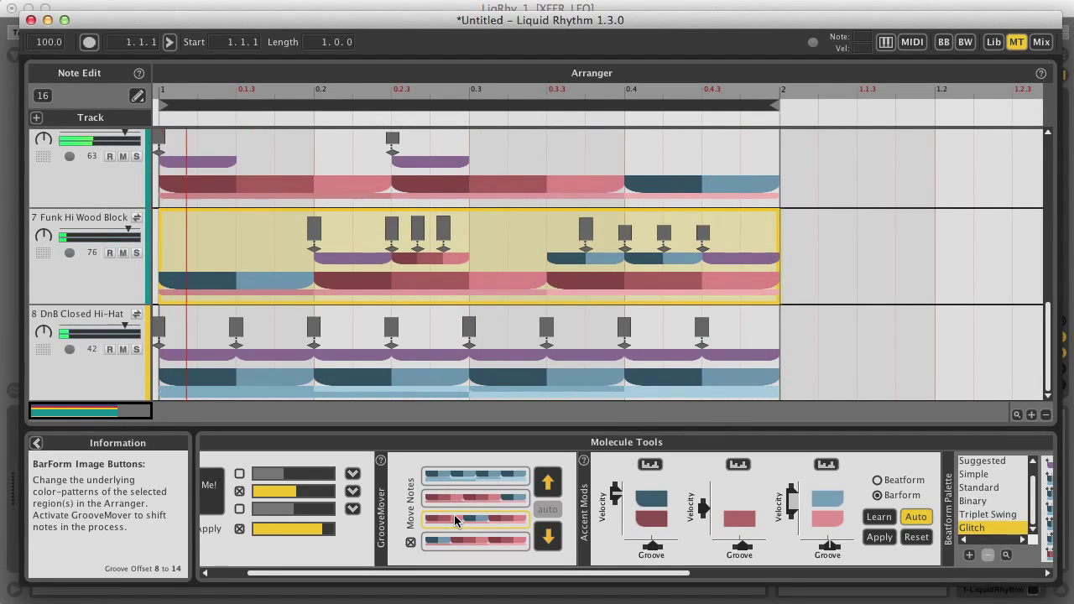
left_click(454, 514)
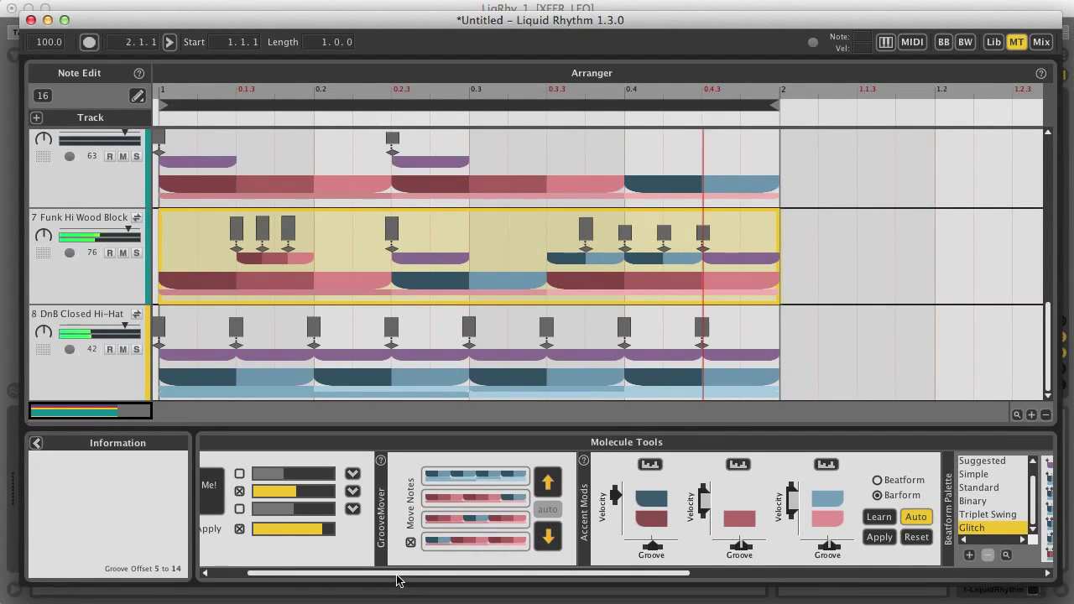
left_click_drag(398, 580, 484, 580)
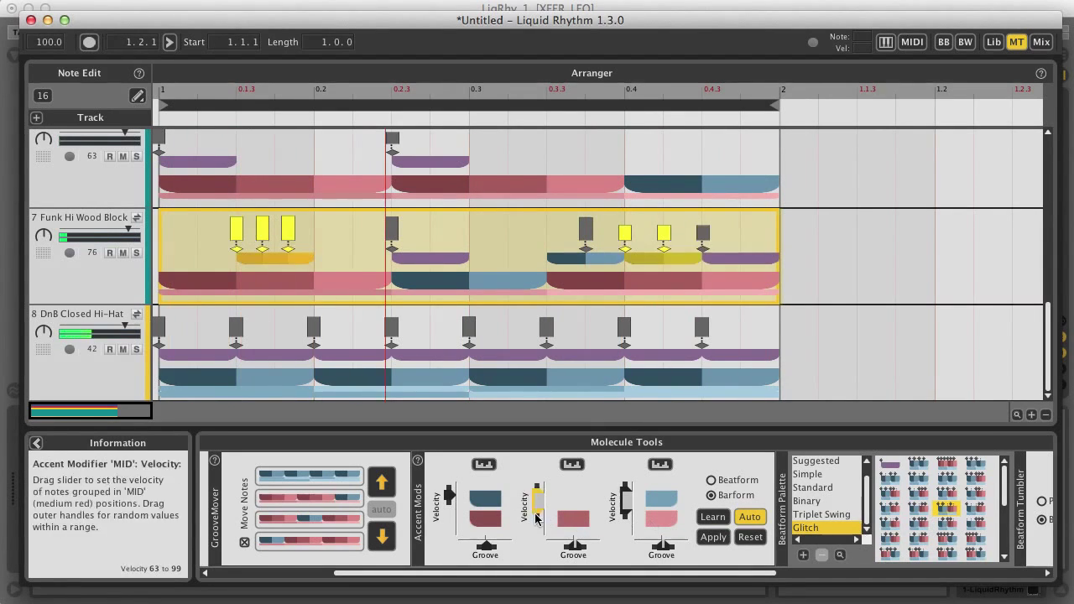
Step: Lower IN and MID accent velocities, switch to Beatform, and delay OUT groove offset to 90–100
left_click_drag(450, 498, 447, 509)
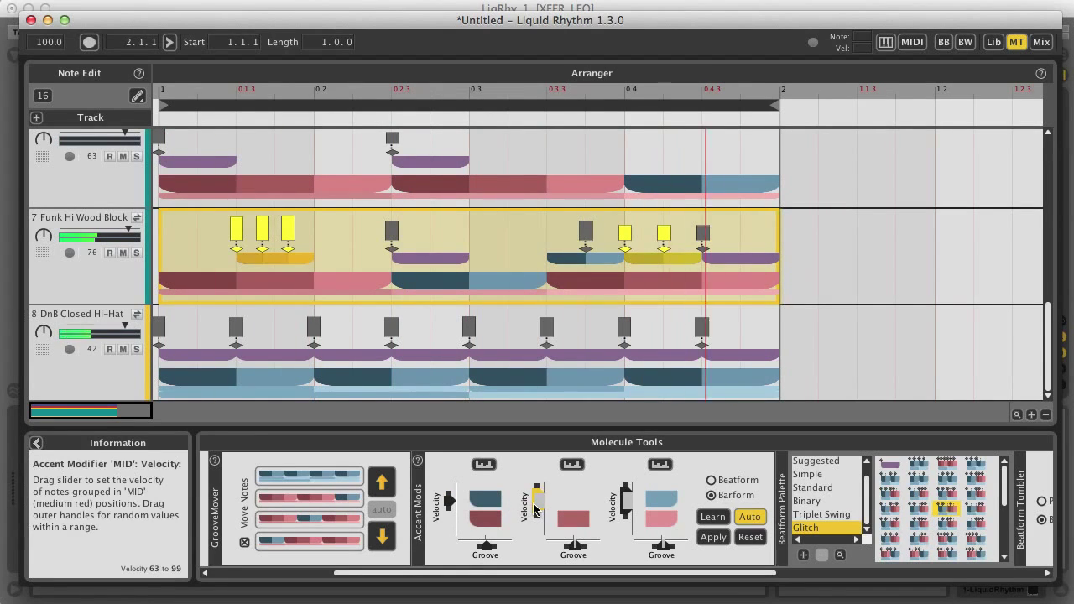
left_click_drag(535, 503, 535, 513)
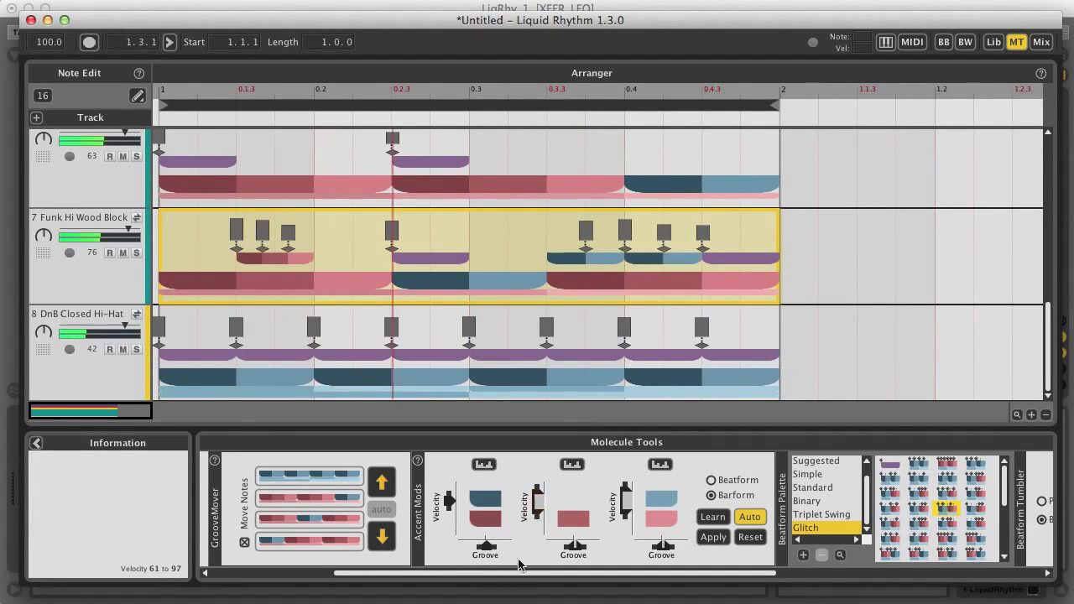
left_click(711, 480)
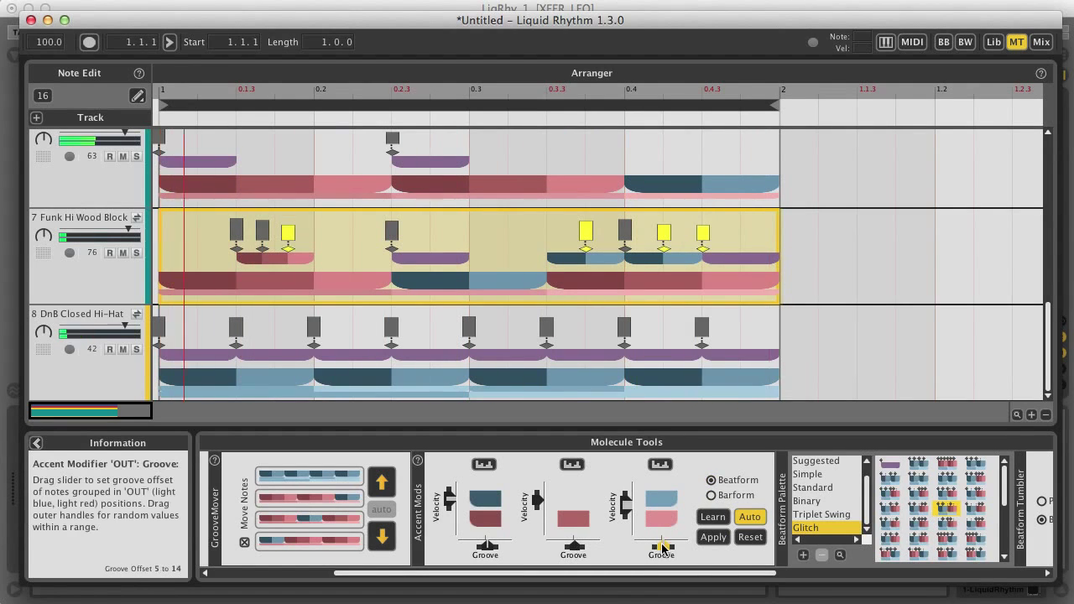
left_click_drag(661, 549, 695, 551)
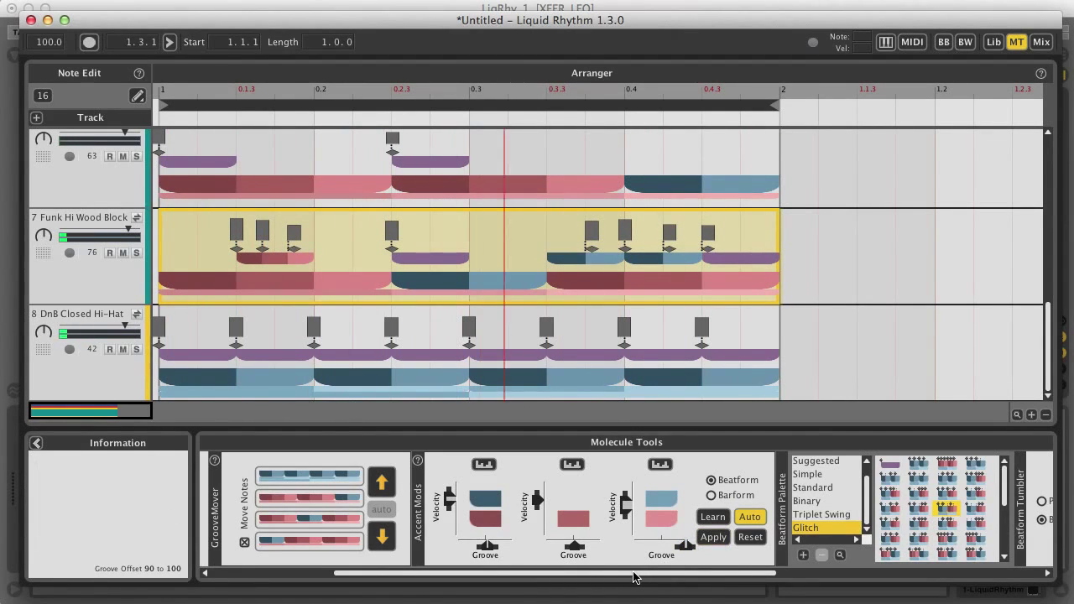
left_click_drag(633, 578, 810, 576)
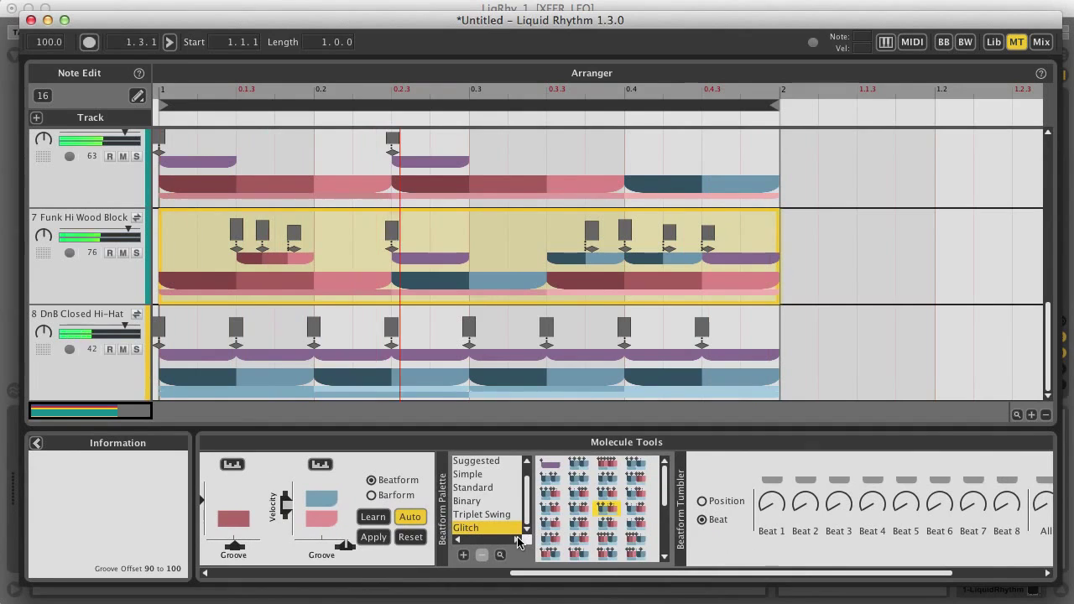
Step: Browse the Triplet Swing, Standard and Suggested beatform palettes, returning to Glitch
left_click(483, 514)
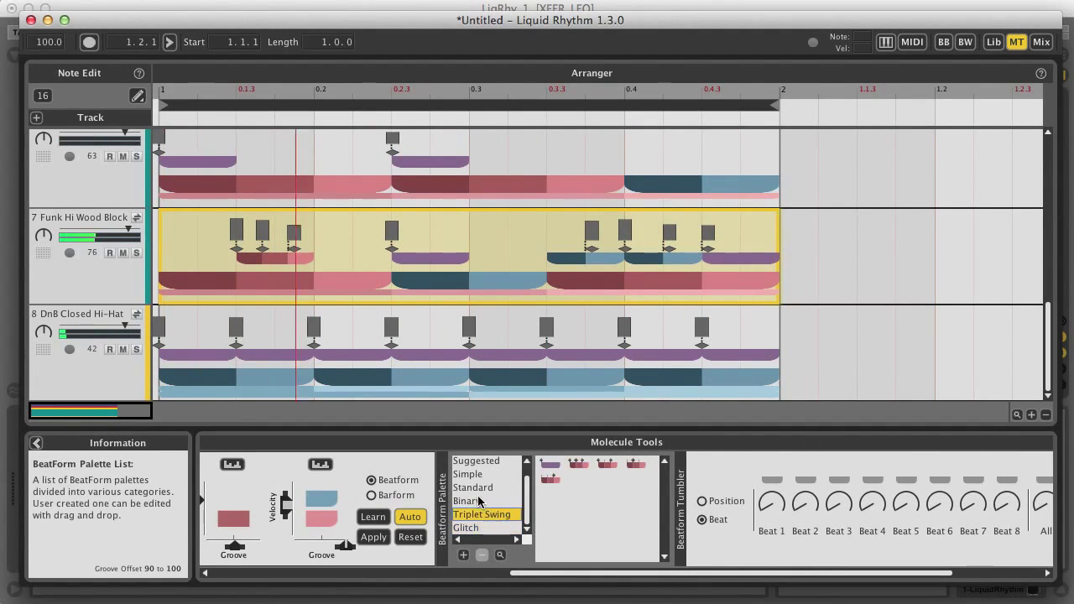
left_click(477, 488)
left_click(479, 464)
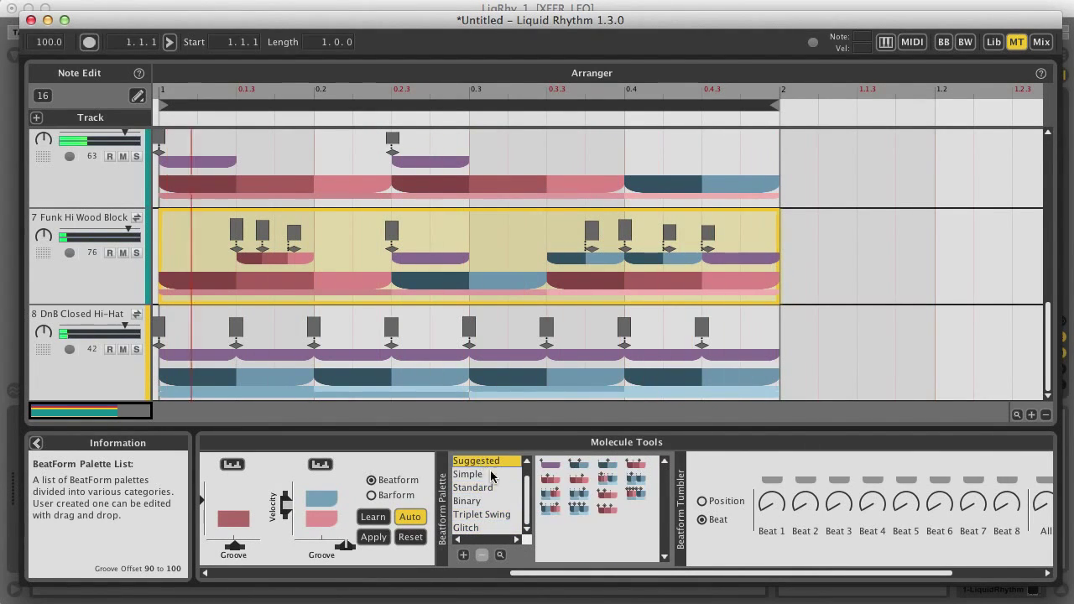
left_click(481, 528)
Step: Open Beat Builder, add a Glitch beatform to the sequencer, and undo a drop into Funk Hi Wood Block
key("b")
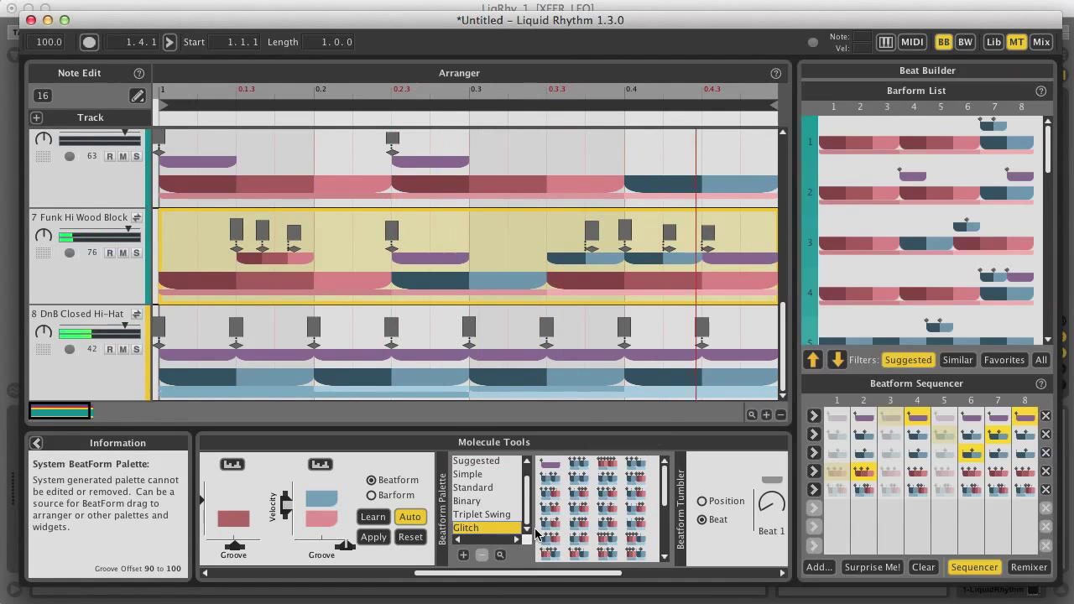
left_click_drag(582, 543, 870, 515)
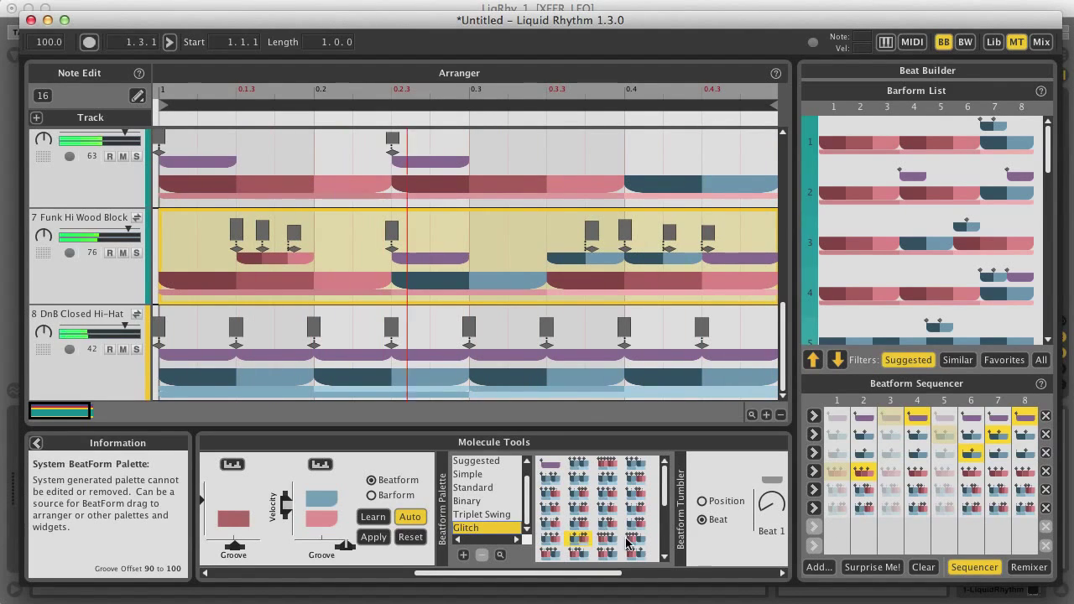
left_click_drag(599, 527, 375, 273)
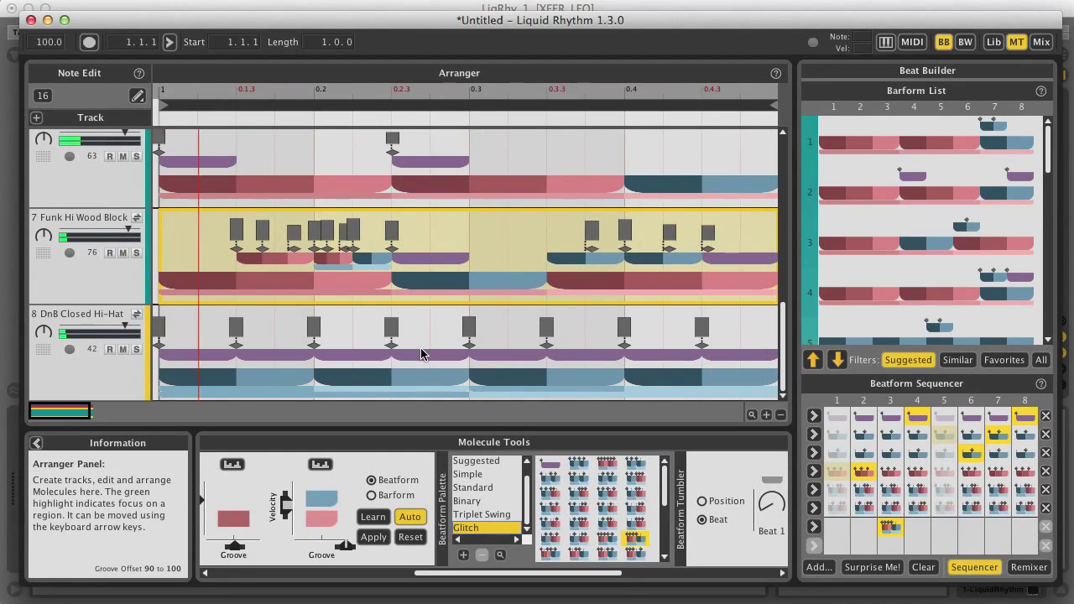
key("super+z")
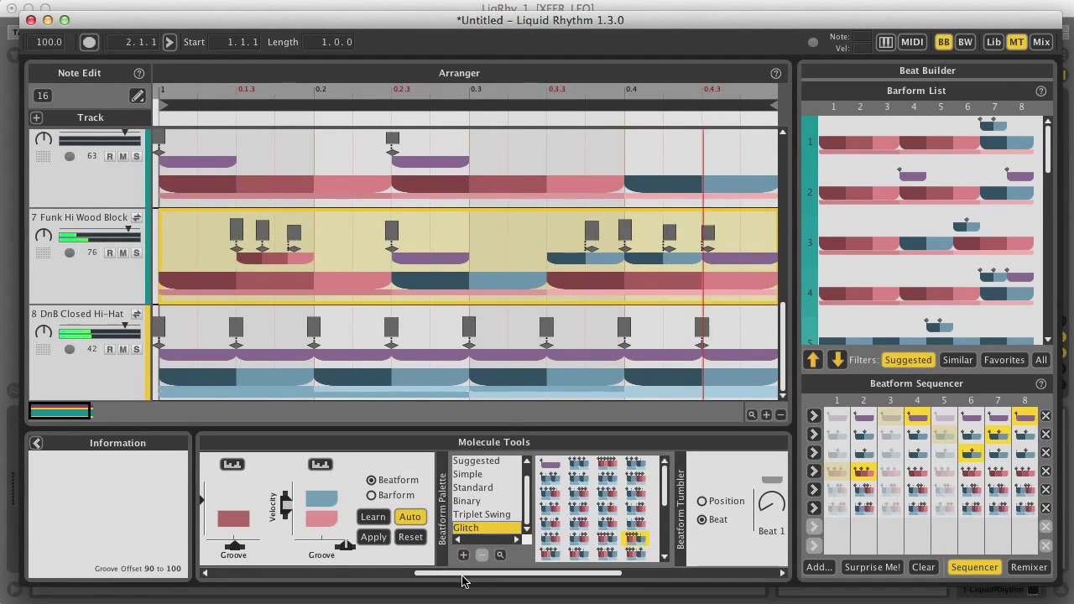
left_click_drag(461, 581, 620, 581)
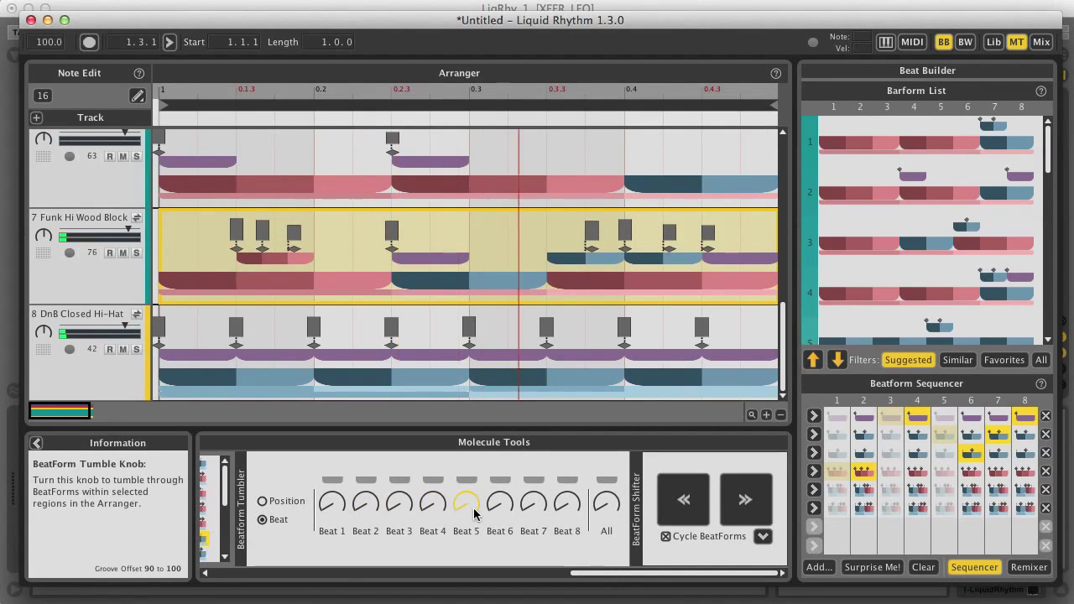
Step: Tumble the beat 4 BeatForm through several variants
left_click(430, 503)
left_click(431, 503)
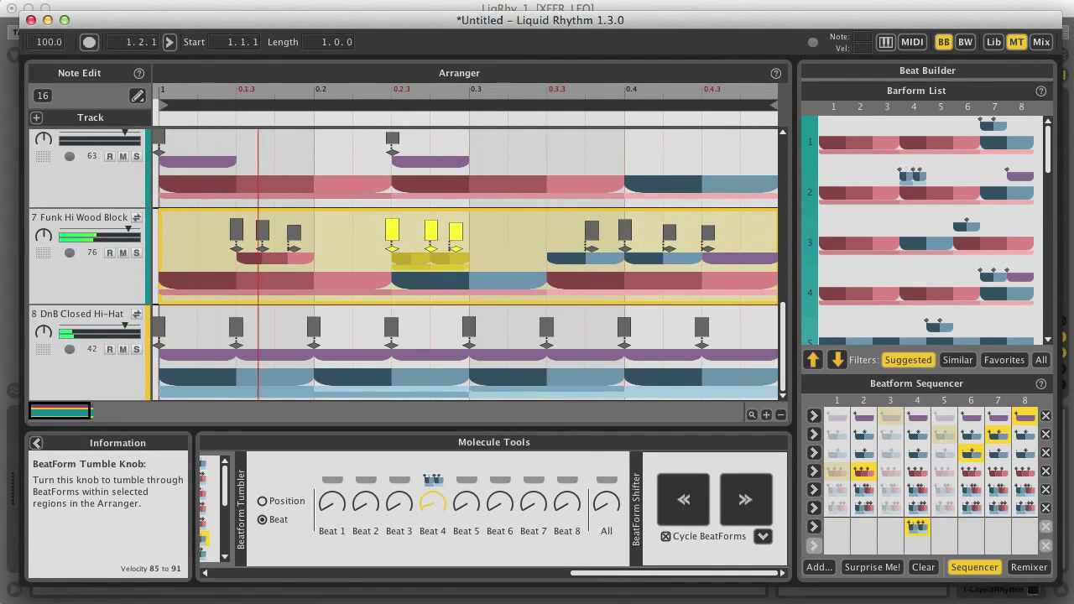
left_click(429, 507)
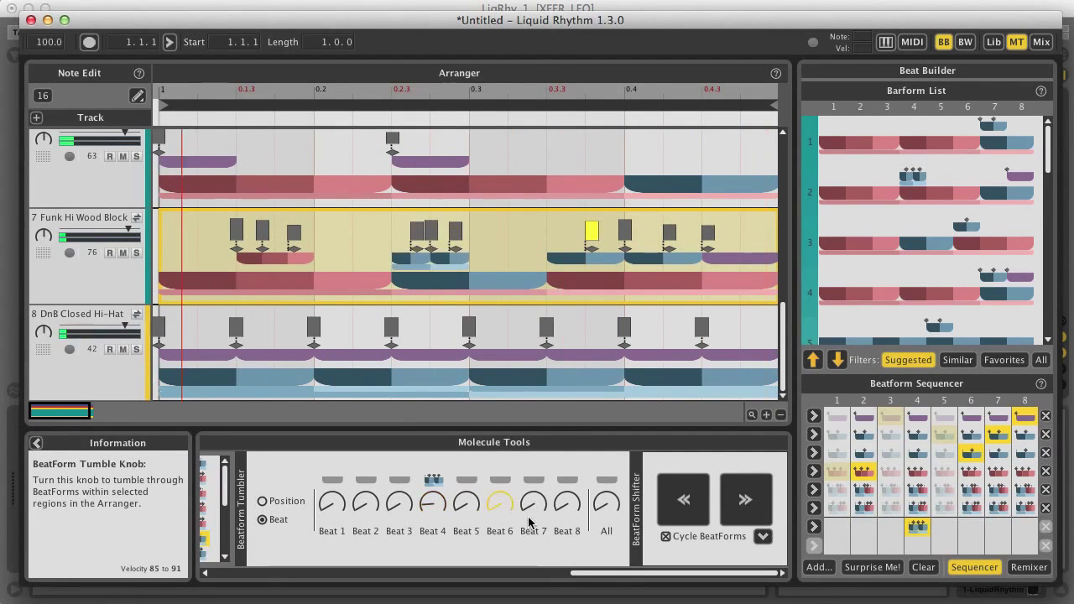
Step: Shift the wood block BeatForms right two beats, then left one beat
left_click(746, 504)
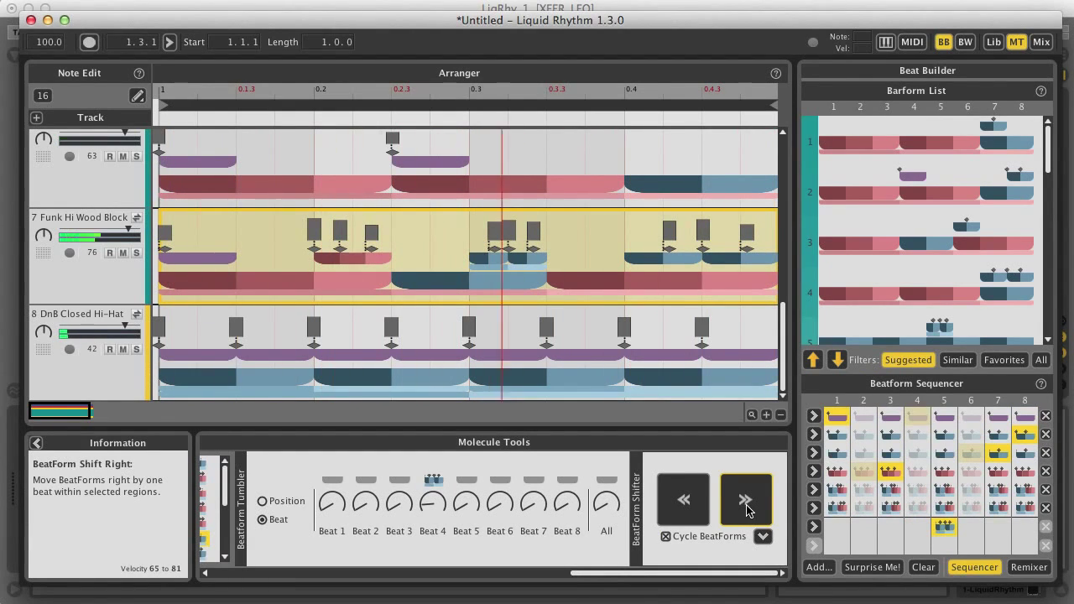
left_click(747, 508)
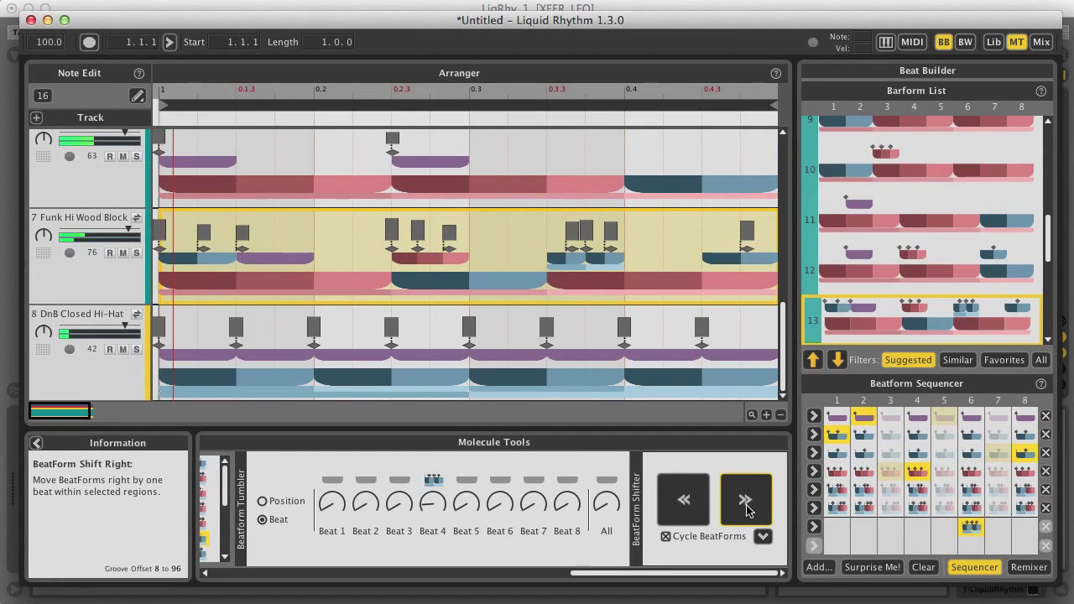
left_click(684, 500)
Step: Shift the Funk Hi Wood Block BeatForms left two beats, then right one beat
left_click_drag(434, 21, 443, 232)
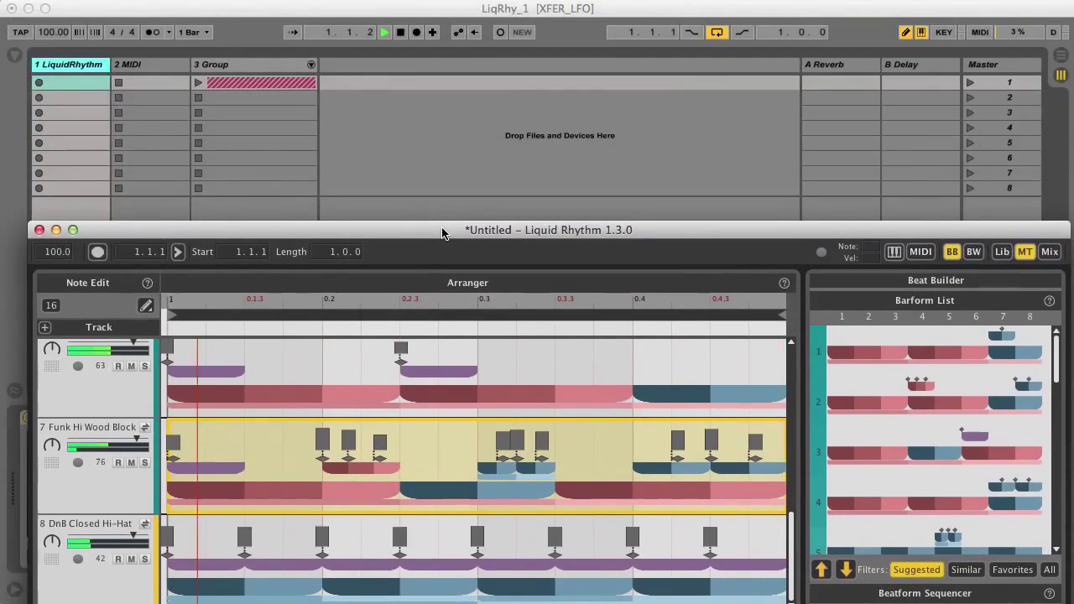
left_click(200, 87)
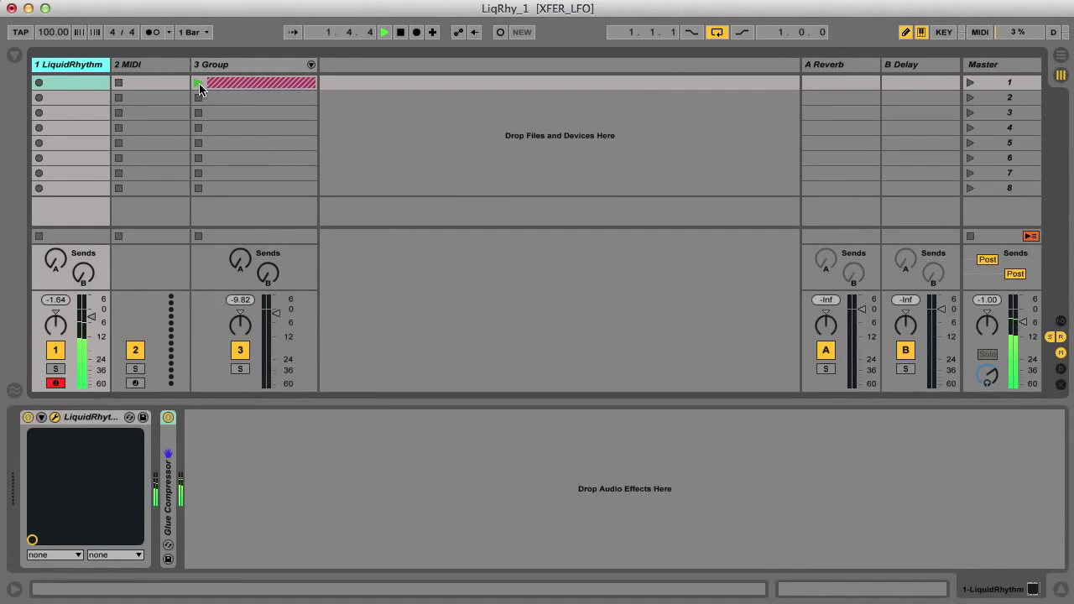
key("super+Tab")
left_click_drag(409, 235, 417, 38)
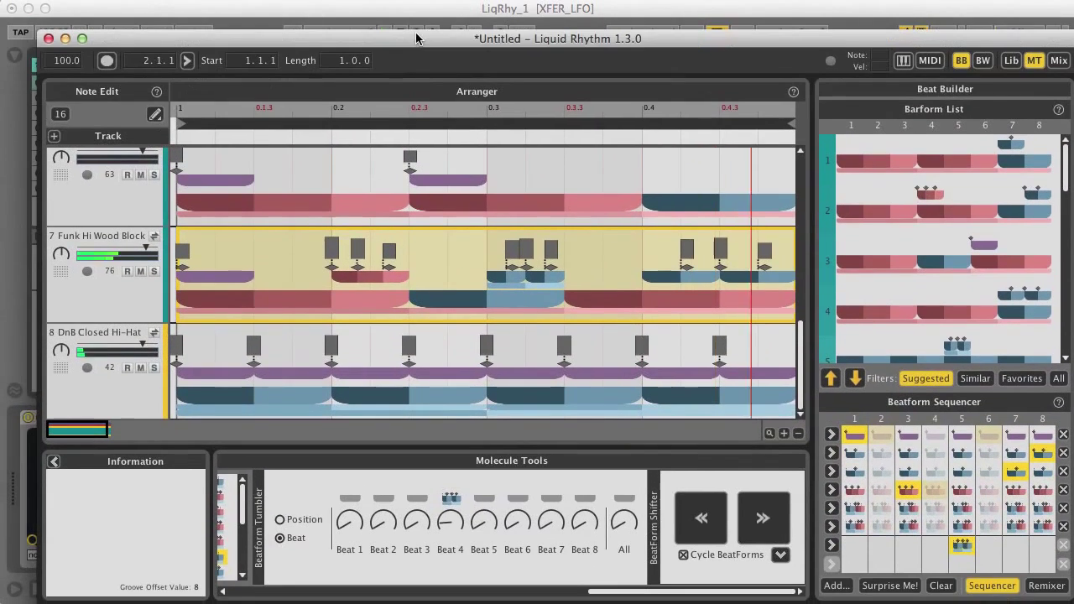
left_click(700, 534)
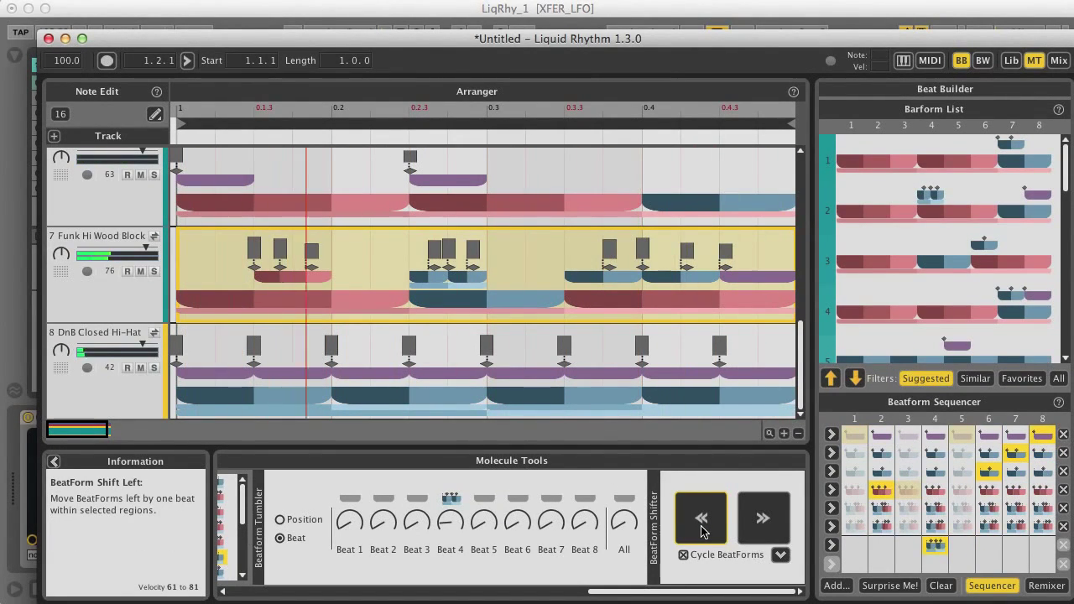
left_click(704, 532)
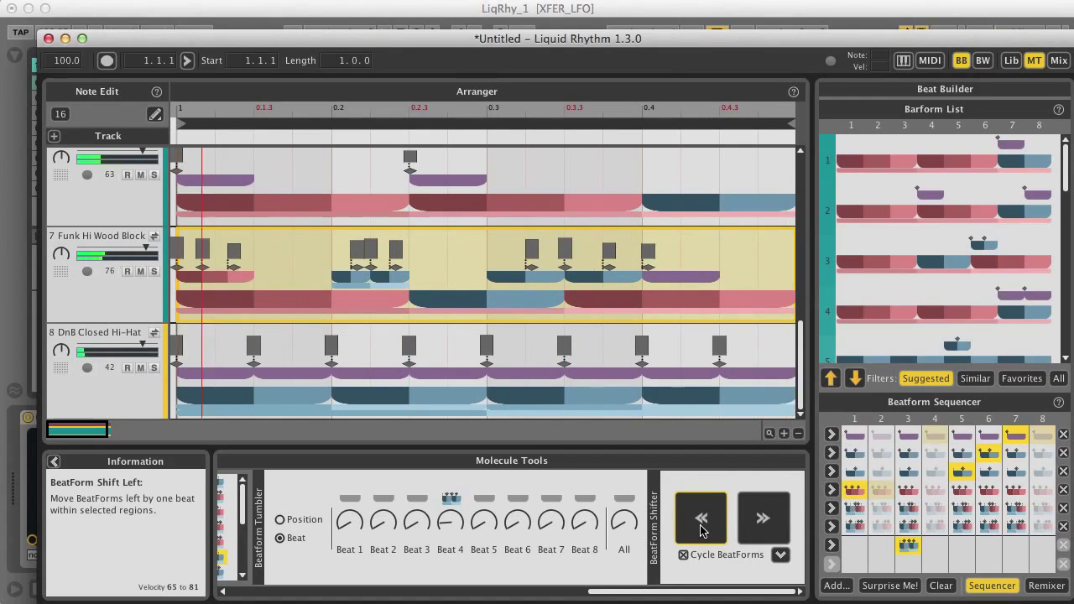
left_click(753, 532)
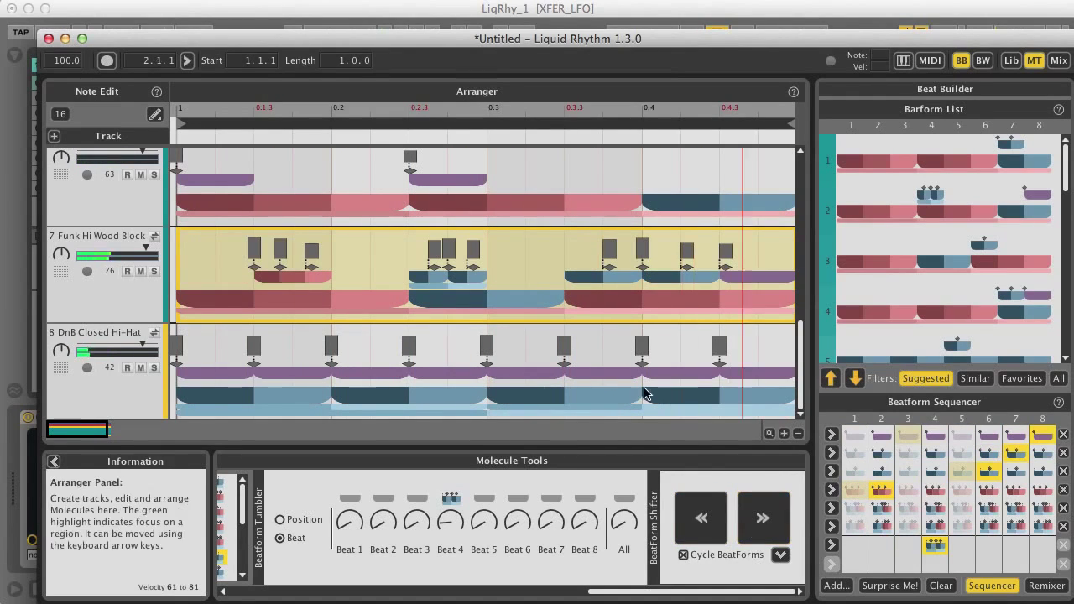
Step: Remove and restore the beat 4 wood block BeatForm, then swap in a different one
left_click(936, 547)
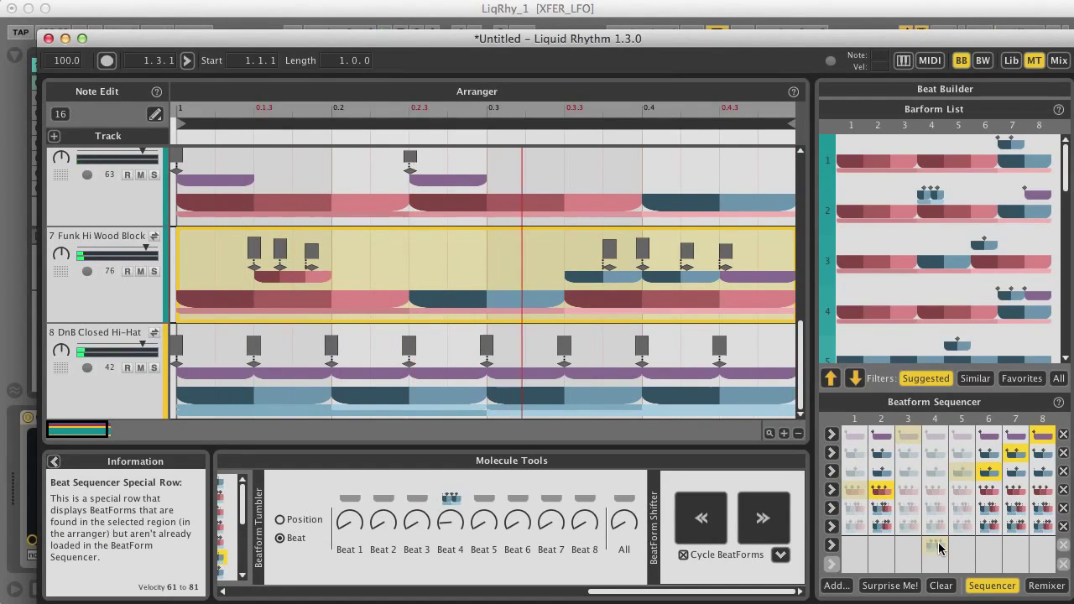
left_click(938, 546)
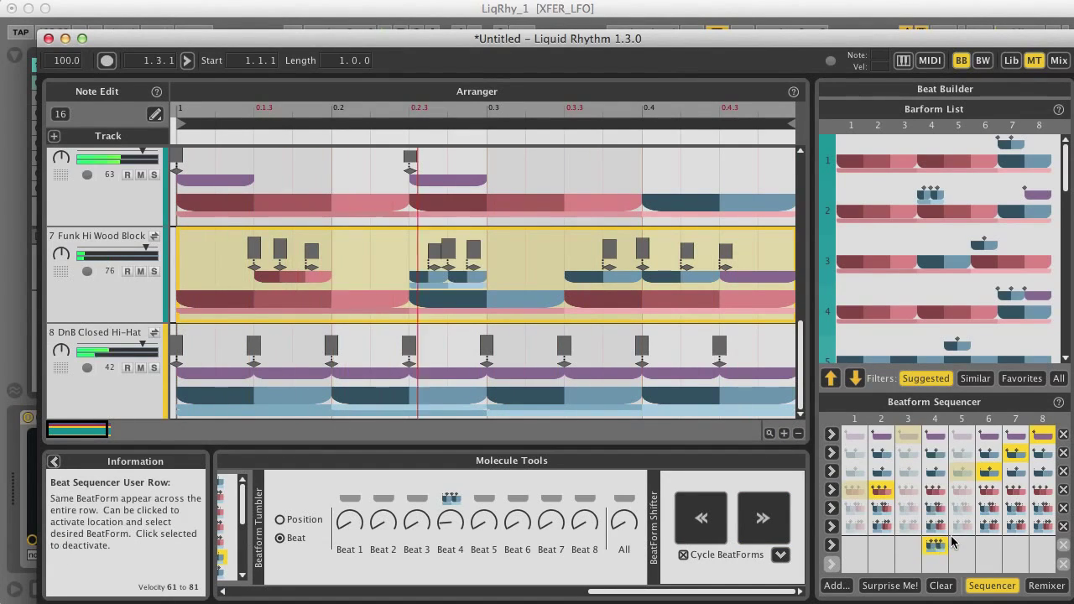
left_click(938, 510)
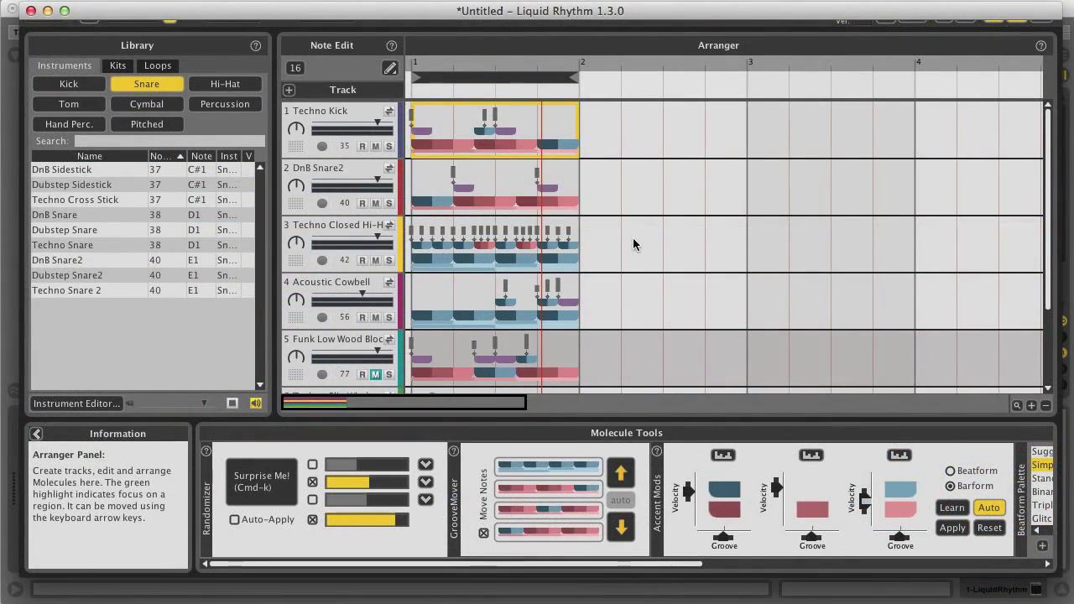
Step: Set the Drum Rack track's Monitor to In for incoming MIDI
key("super+Tab")
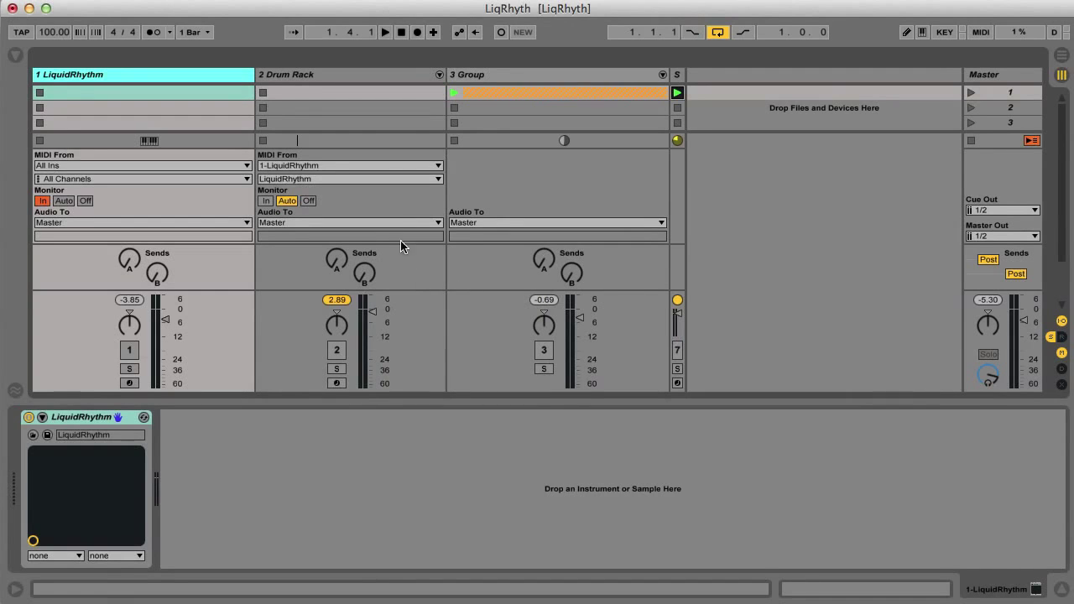
left_click(325, 76)
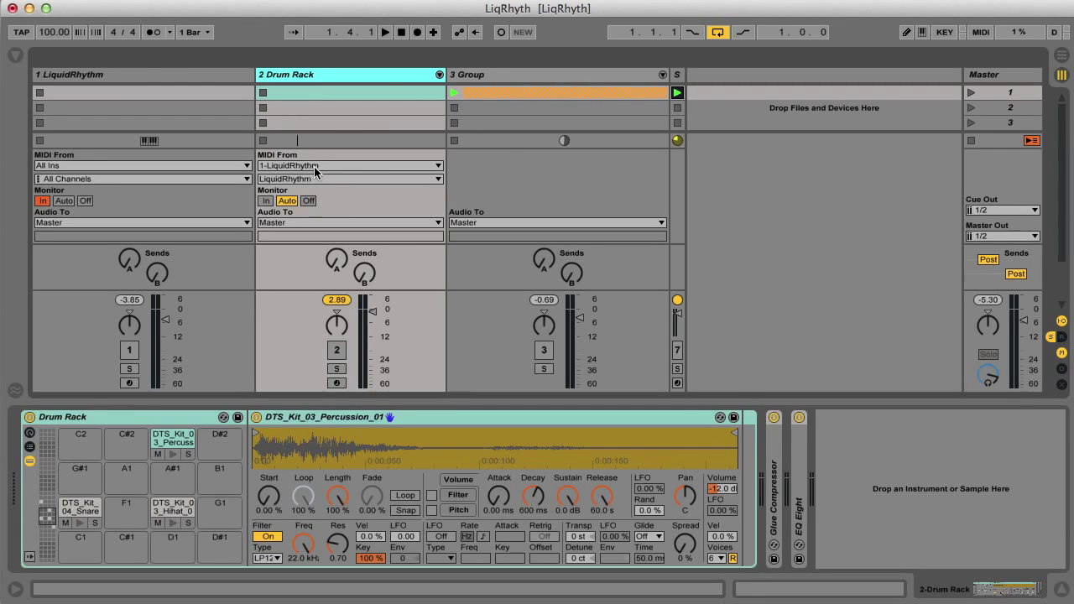
left_click(265, 201)
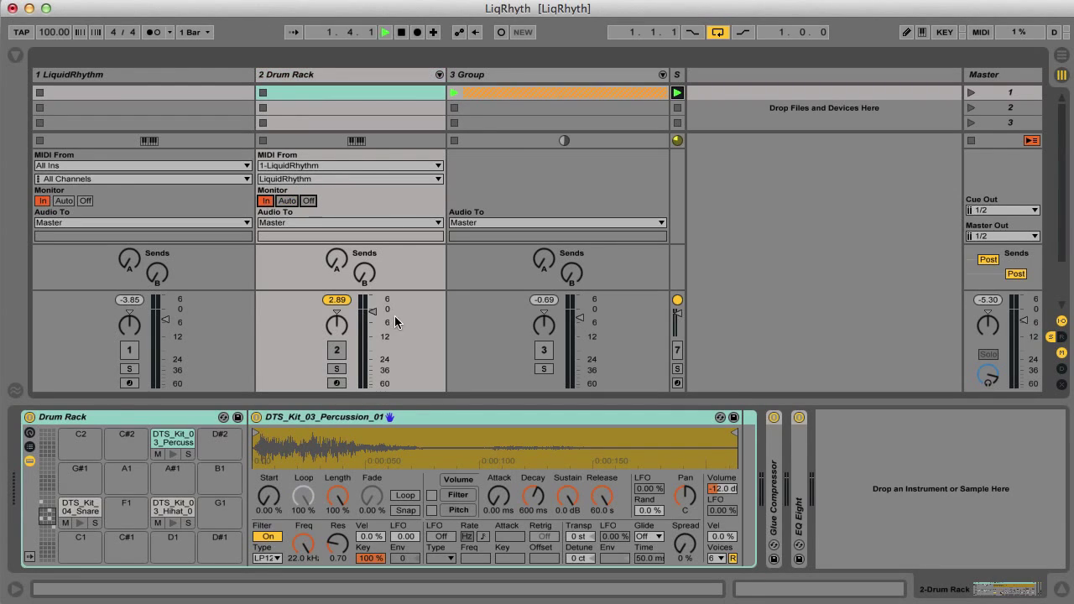
Step: During playback, move the percussion sample from pad D2 to C#2 and back
key("space")
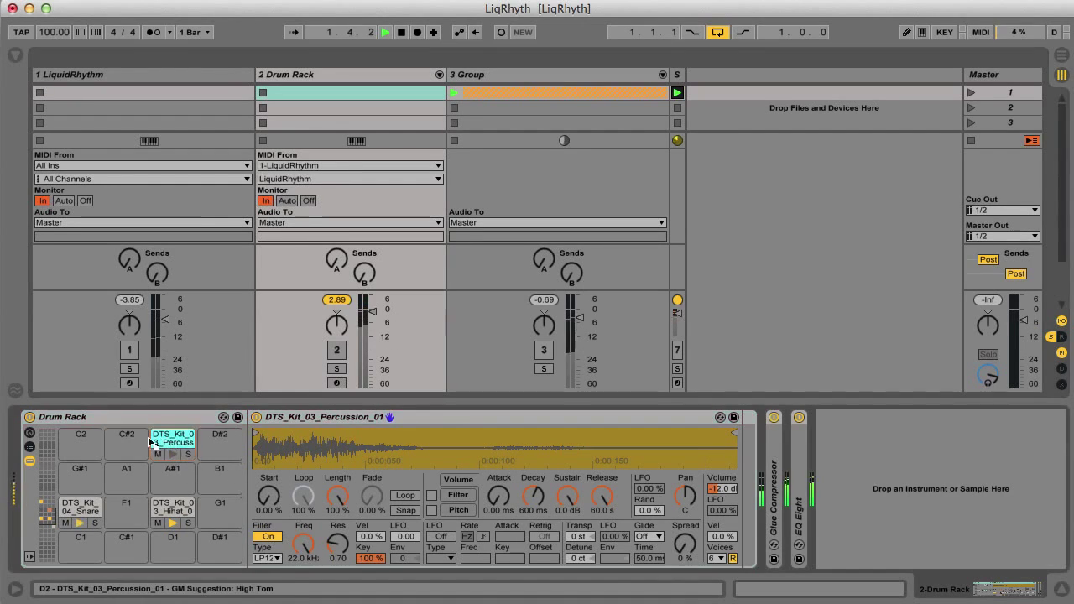
left_click_drag(173, 446, 126, 445)
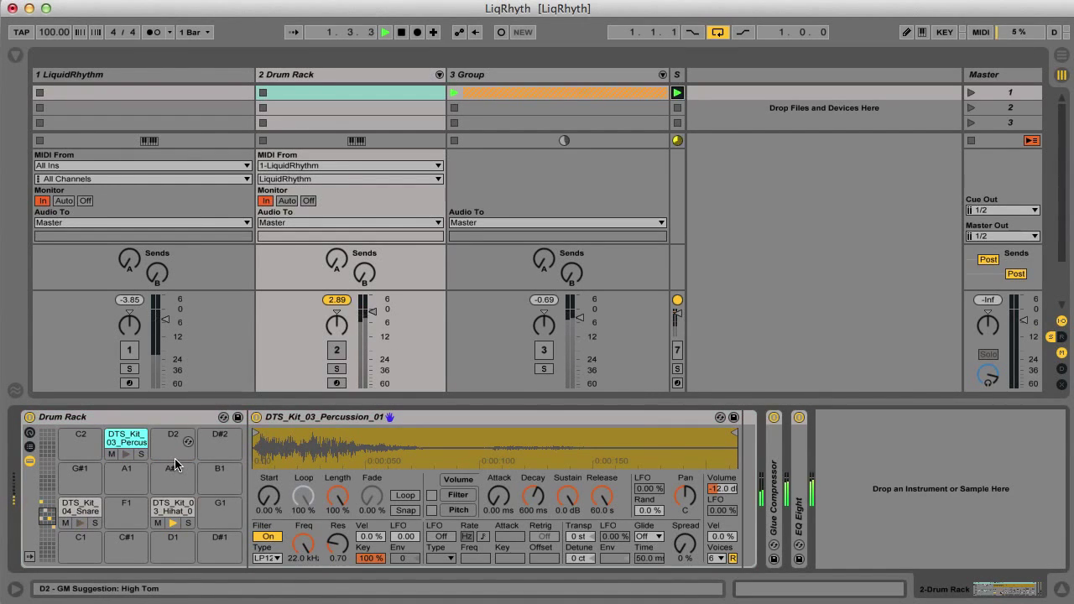
left_click_drag(136, 454, 173, 447)
key("space")
Step: Restart playback in Ableton Live and unmute the LiquidRhythm track
key("super+Tab")
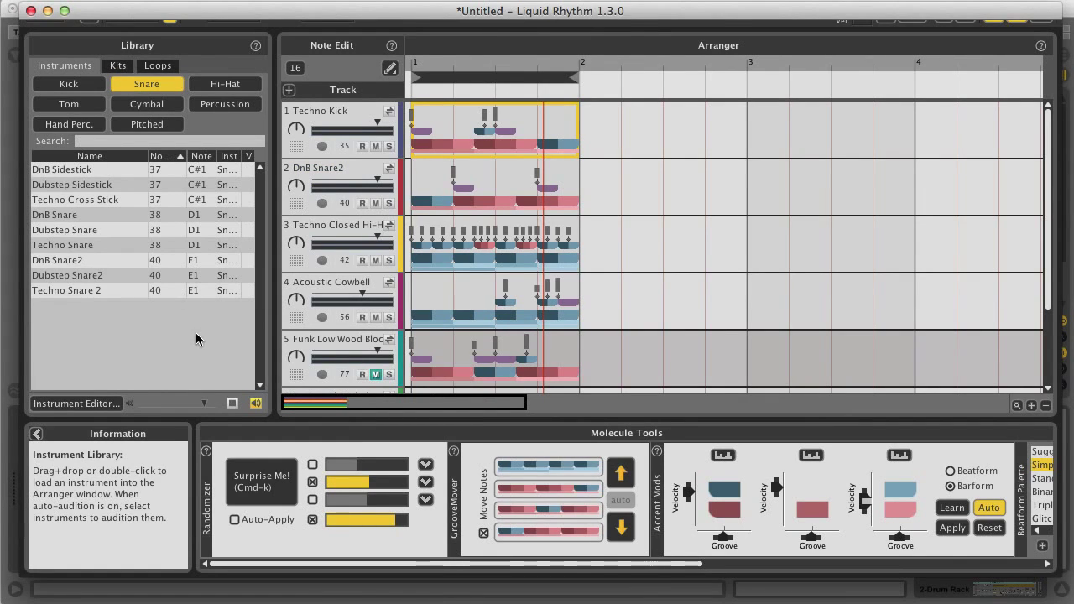
key("super+Tab")
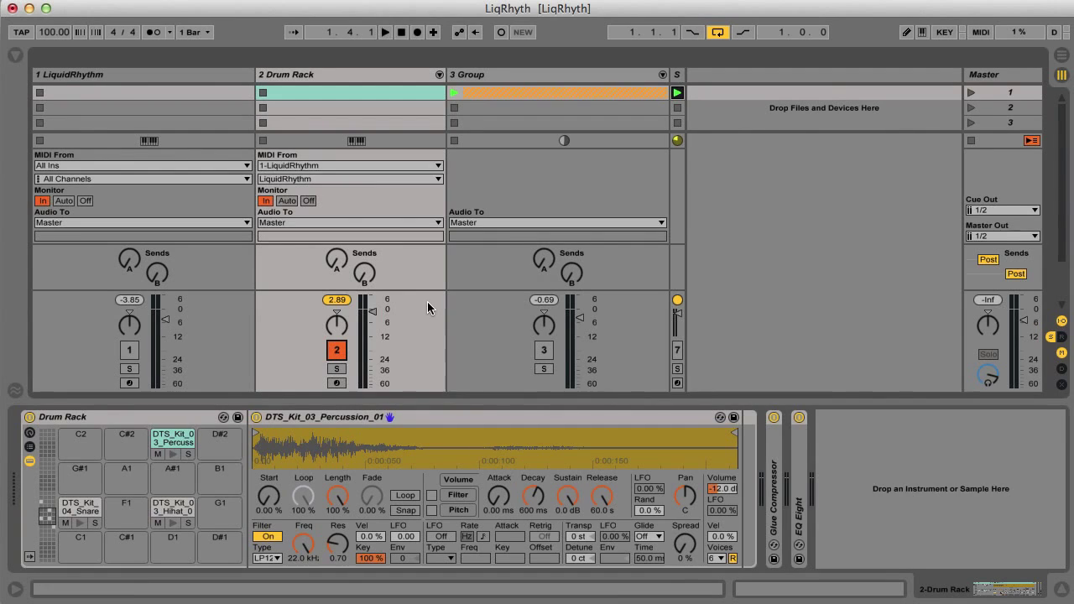
key("space")
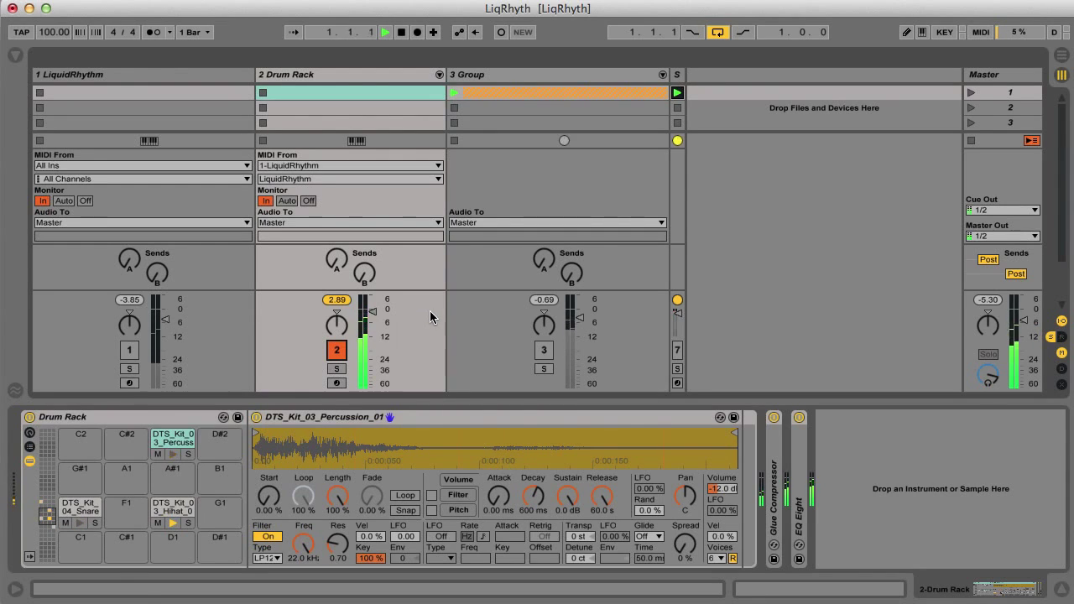
left_click(128, 352)
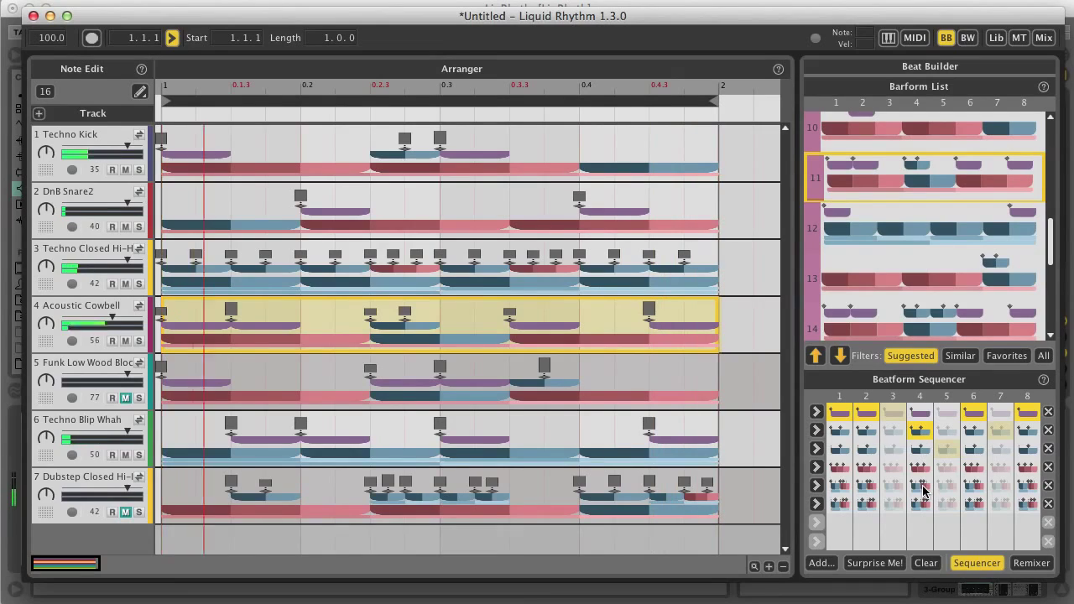
Step: Give the cowbell a new beat 8 BeatForm, browse BeatWeaver's Beatform and Barform Maps, then return to Beat Builder
left_click(1028, 485)
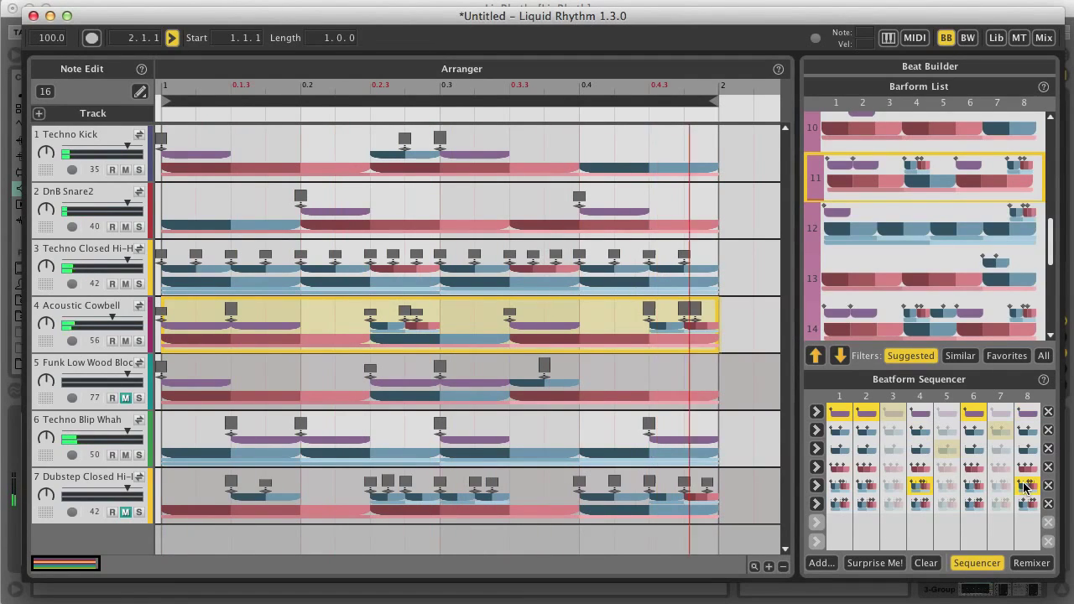
left_click(968, 38)
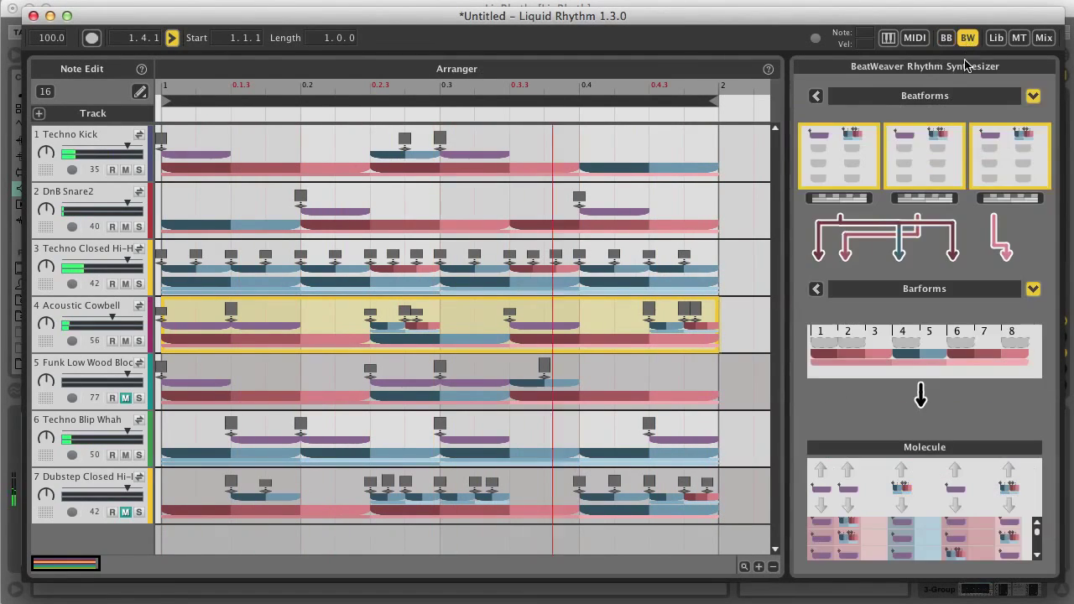
left_click(817, 97)
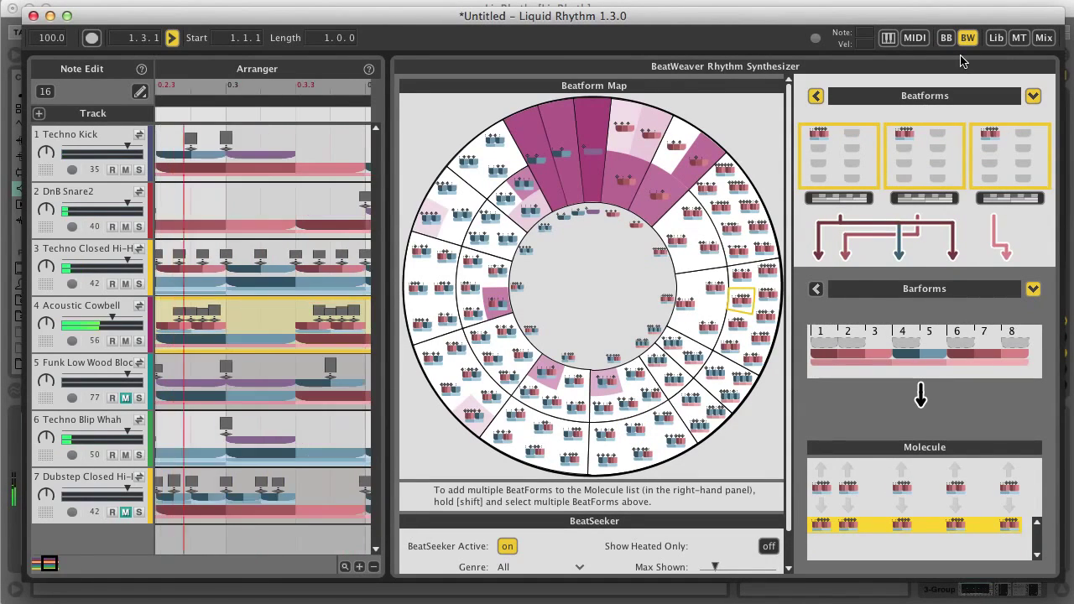
left_click(816, 289)
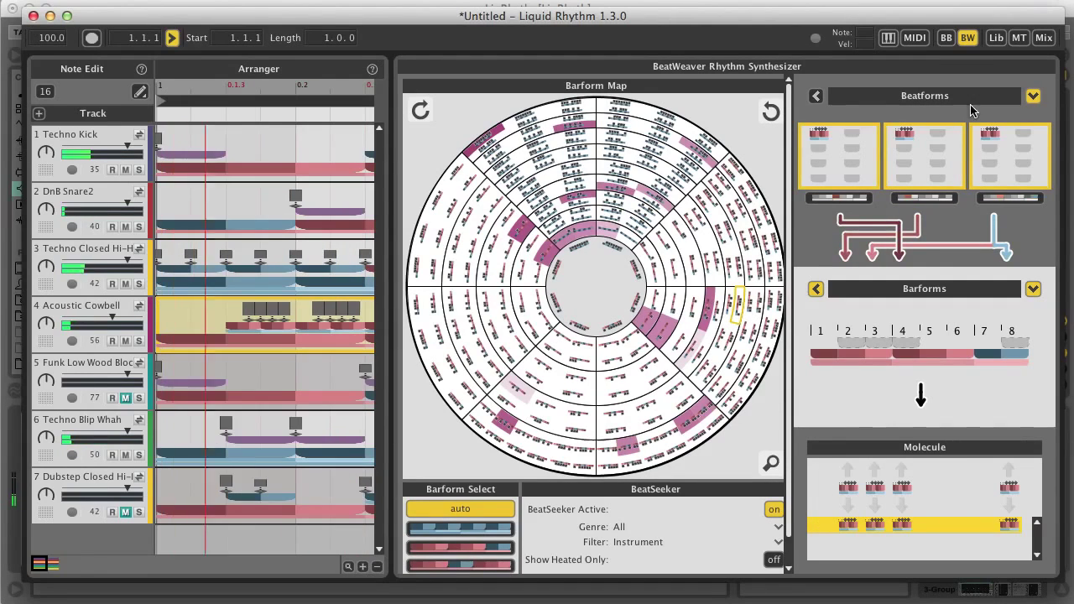
left_click(946, 37)
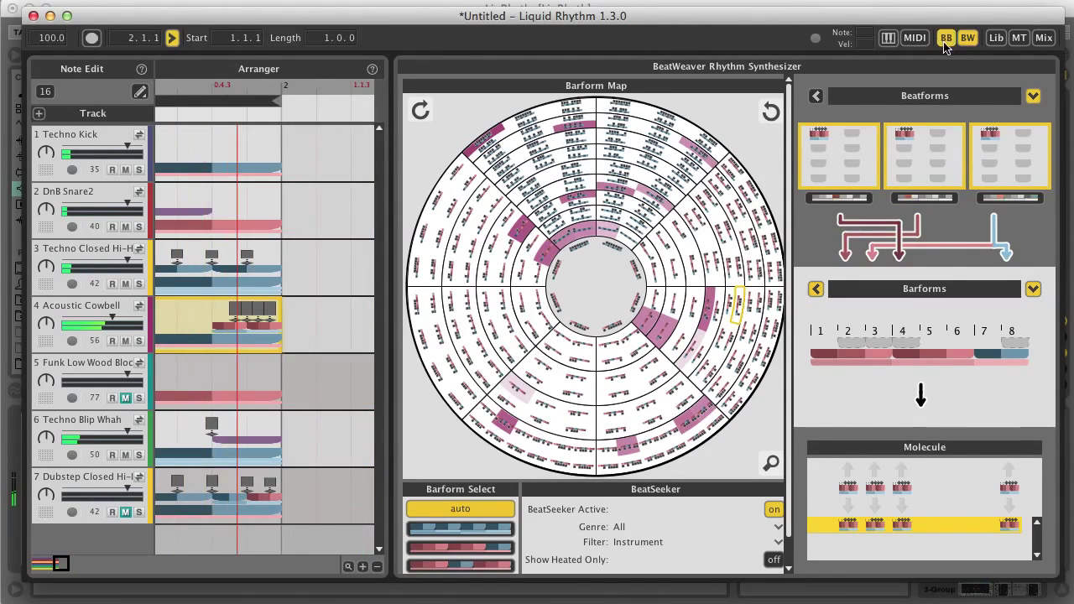